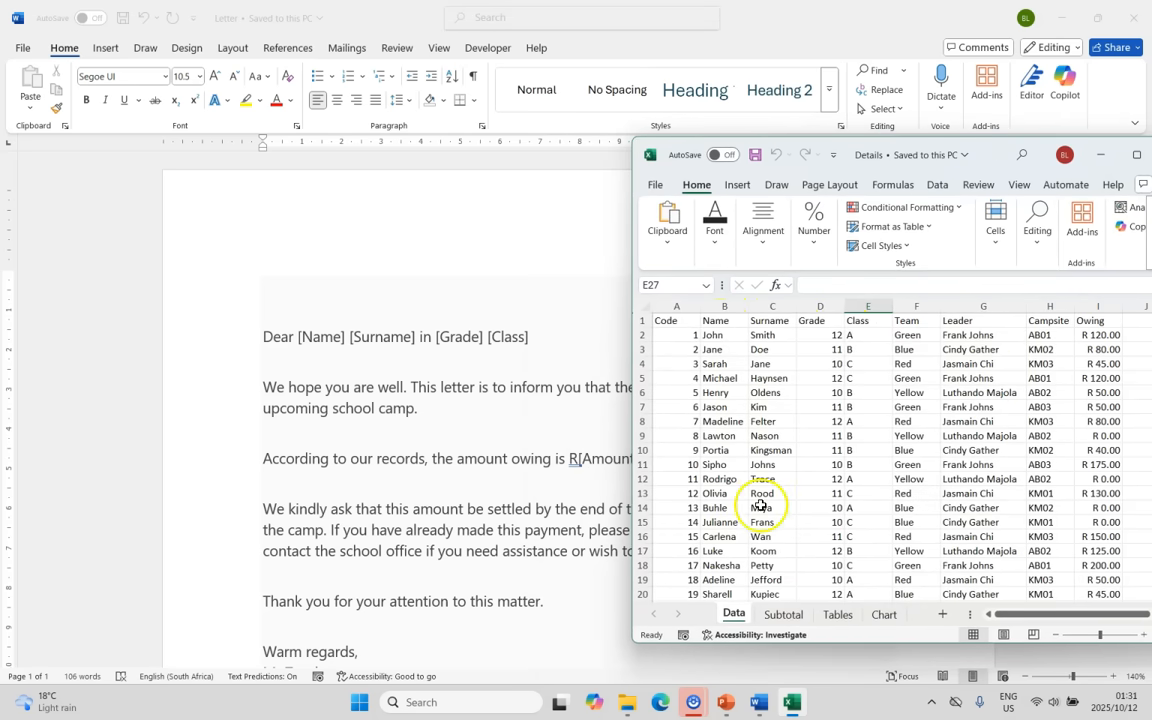
Step: Switch to the Letter document in Word and start a mail merge of the Letters type
click(455, 292)
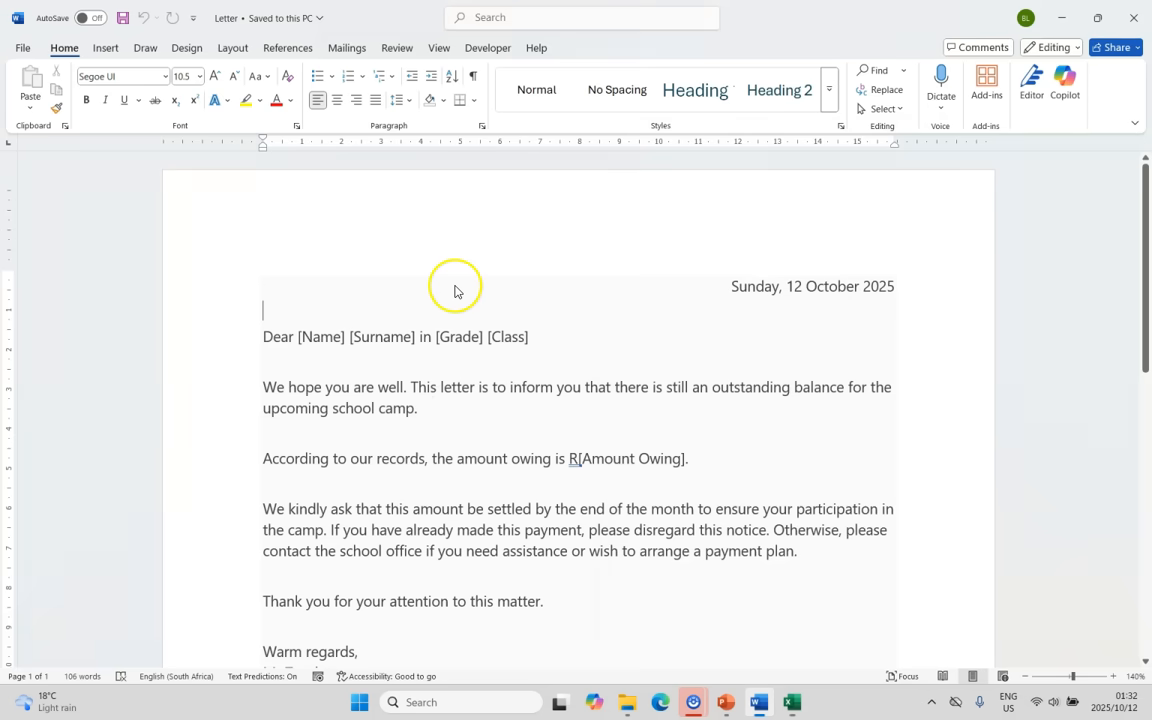
click(345, 50)
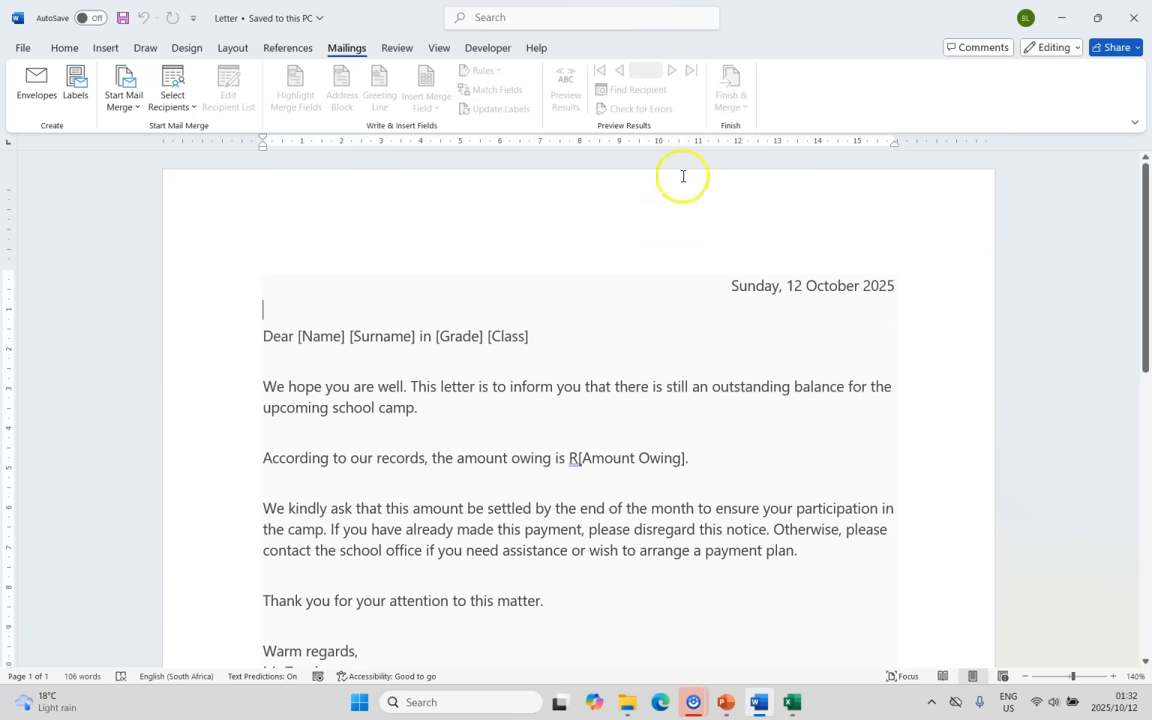
click(133, 106)
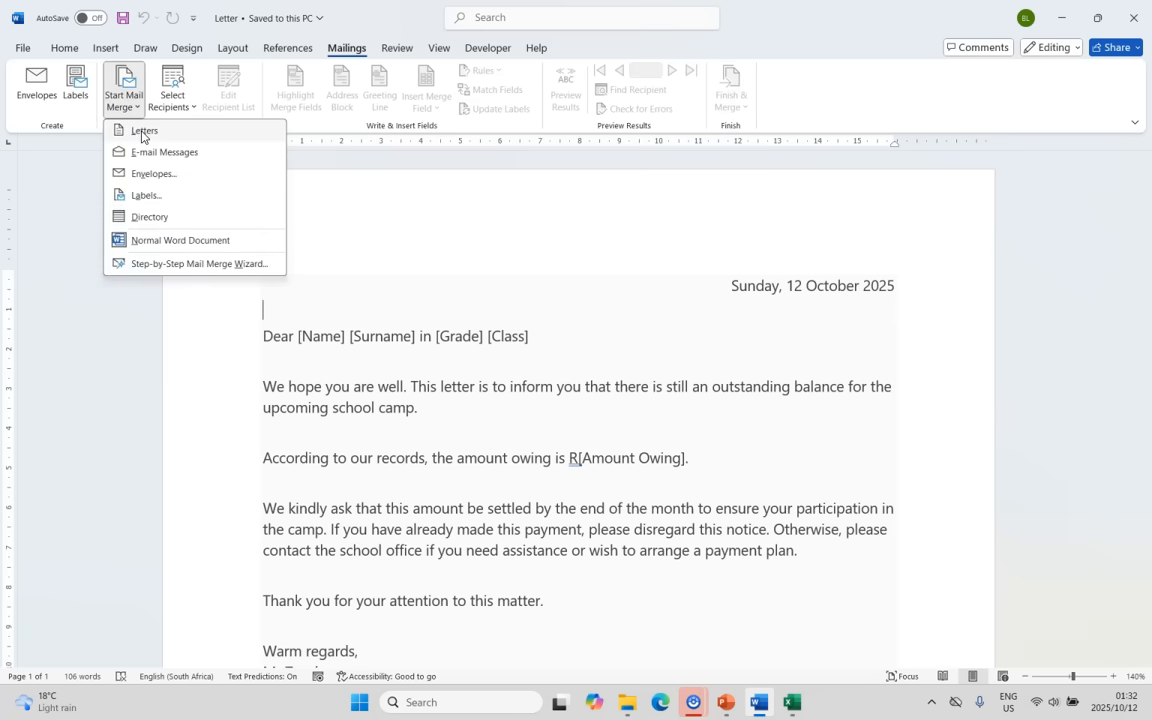
click(142, 132)
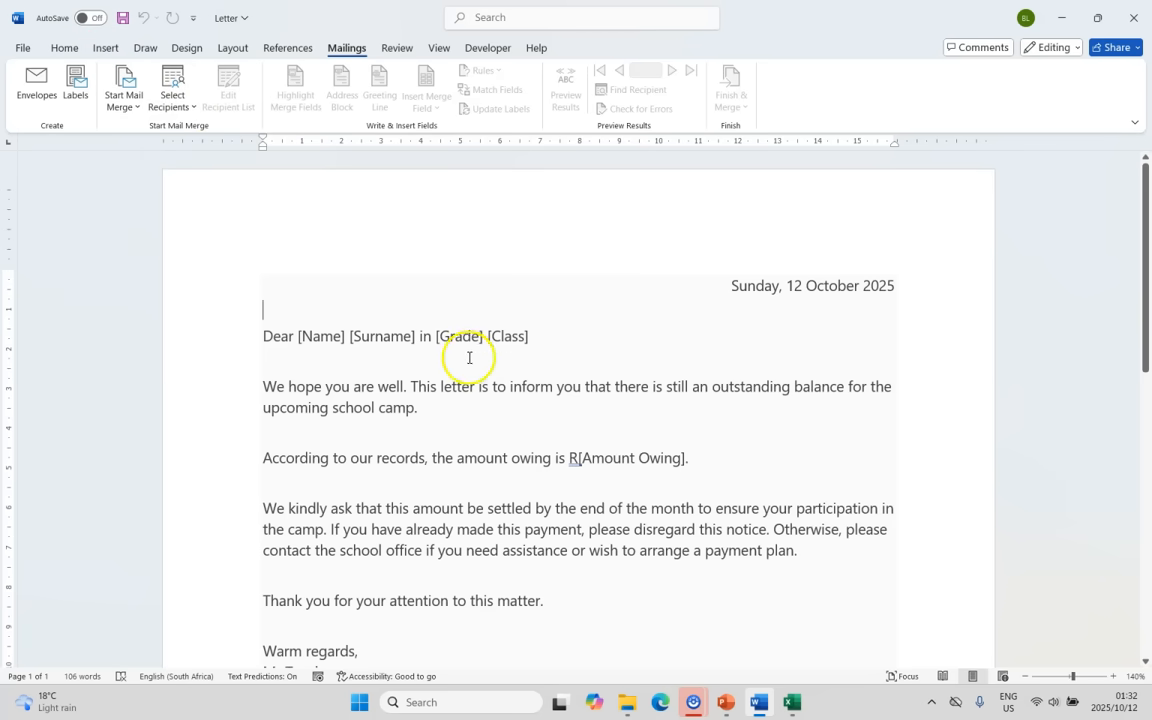
Step: Use the existing Details Excel workbook as the recipient list, choosing its Data$ table with the first row as column headers
click(190, 105)
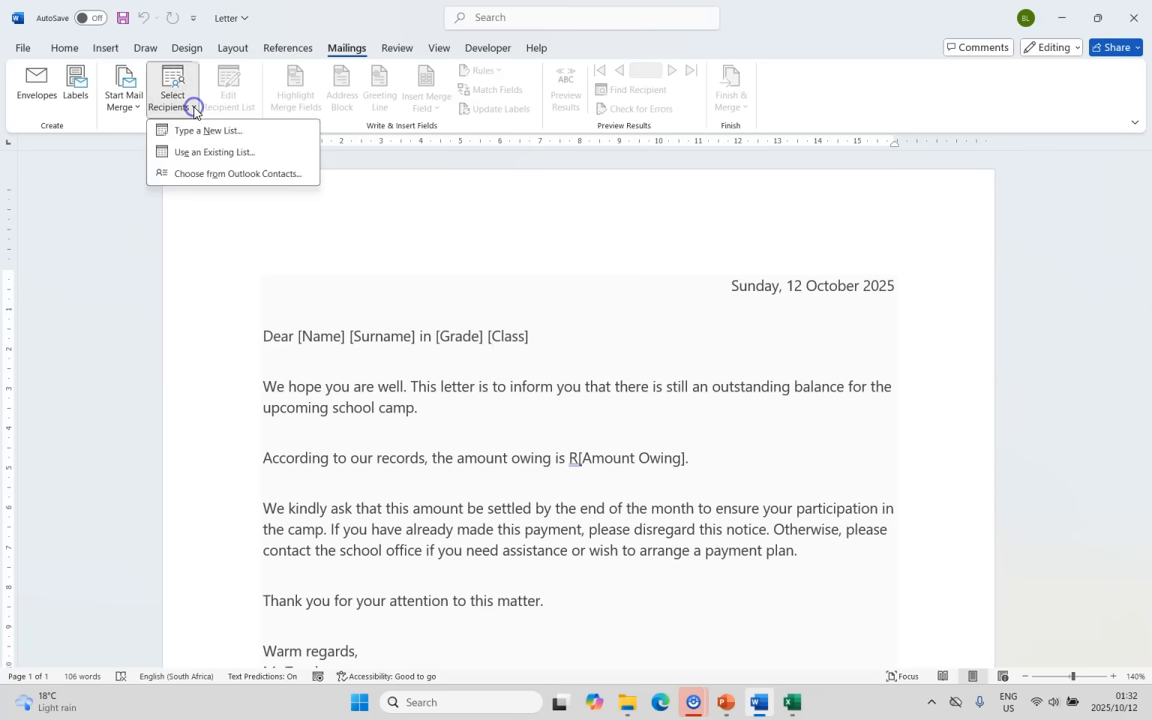
click(196, 157)
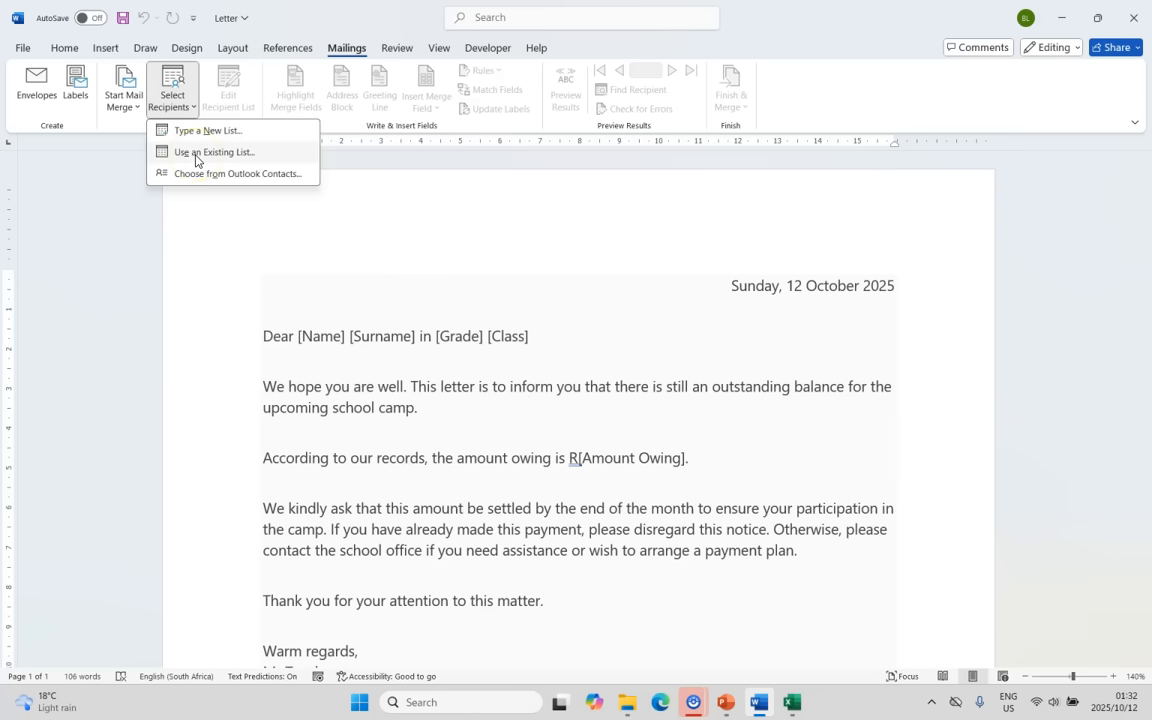
click(224, 218)
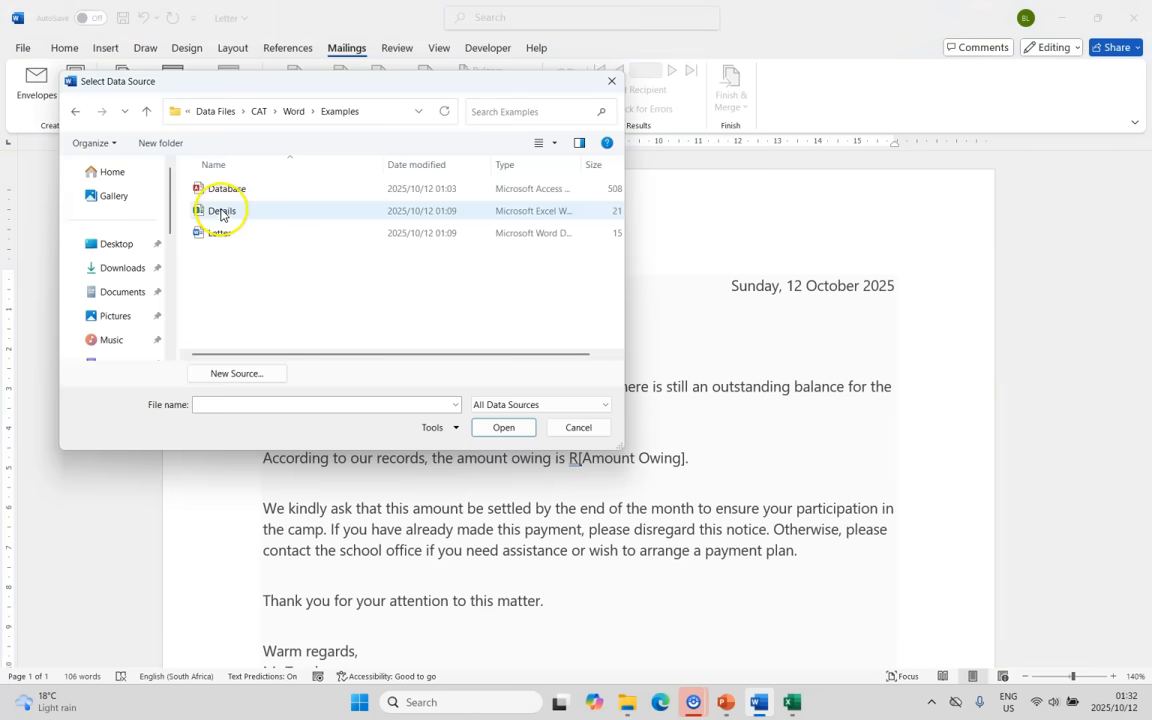
click(503, 427)
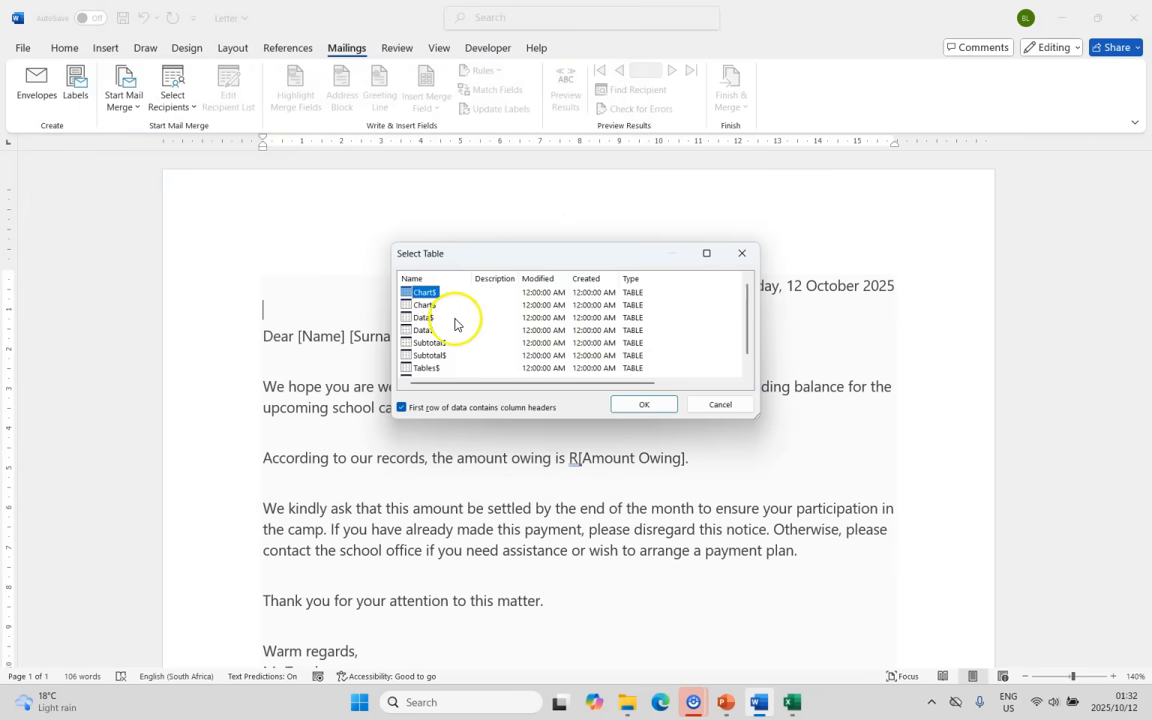
click(424, 318)
click(644, 406)
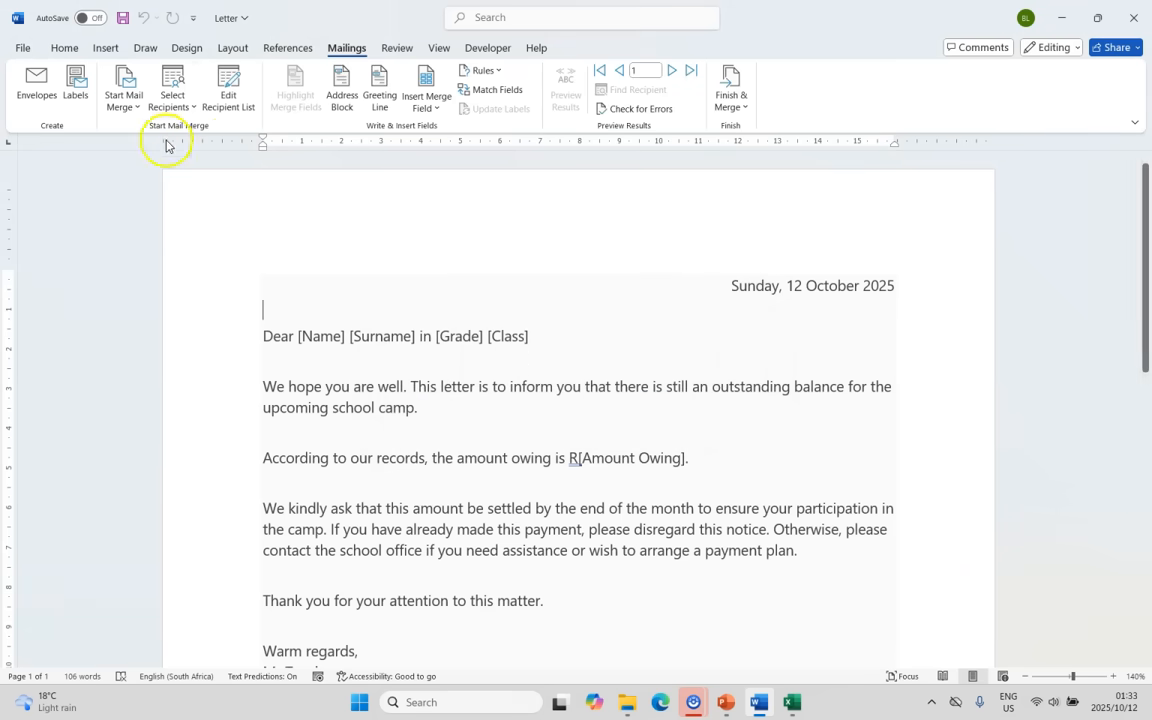
Step: Filter the mail merge recipients to records whose Team is equal to Green
click(244, 108)
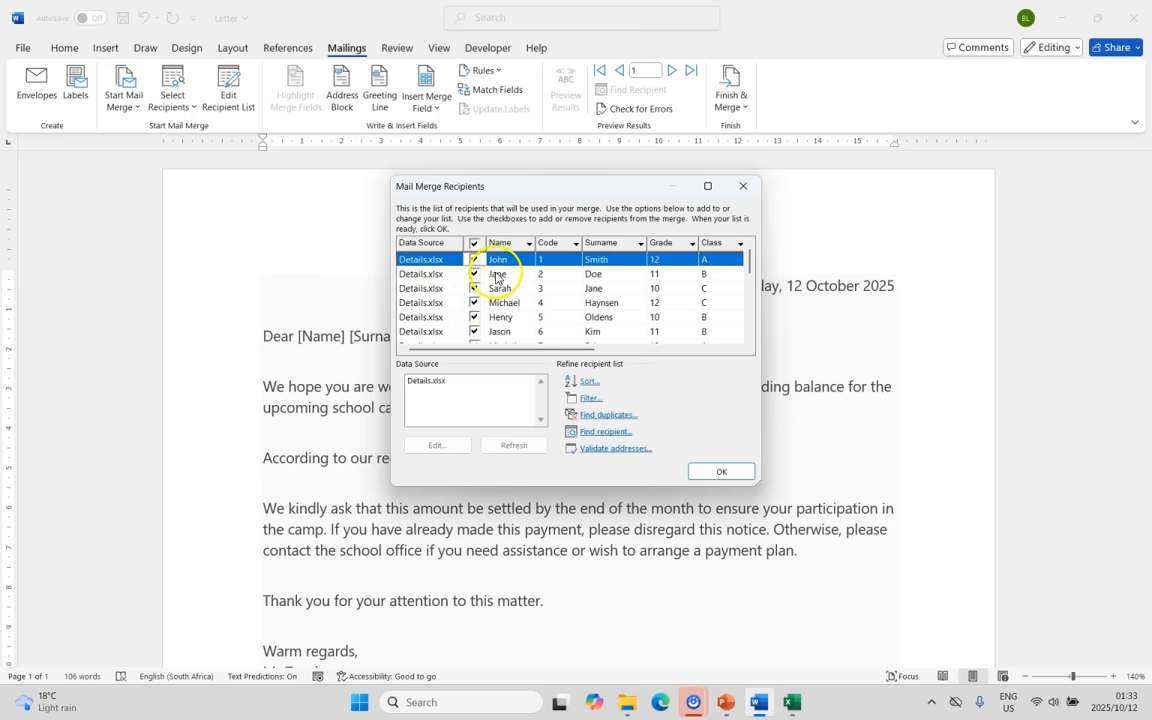
click(590, 399)
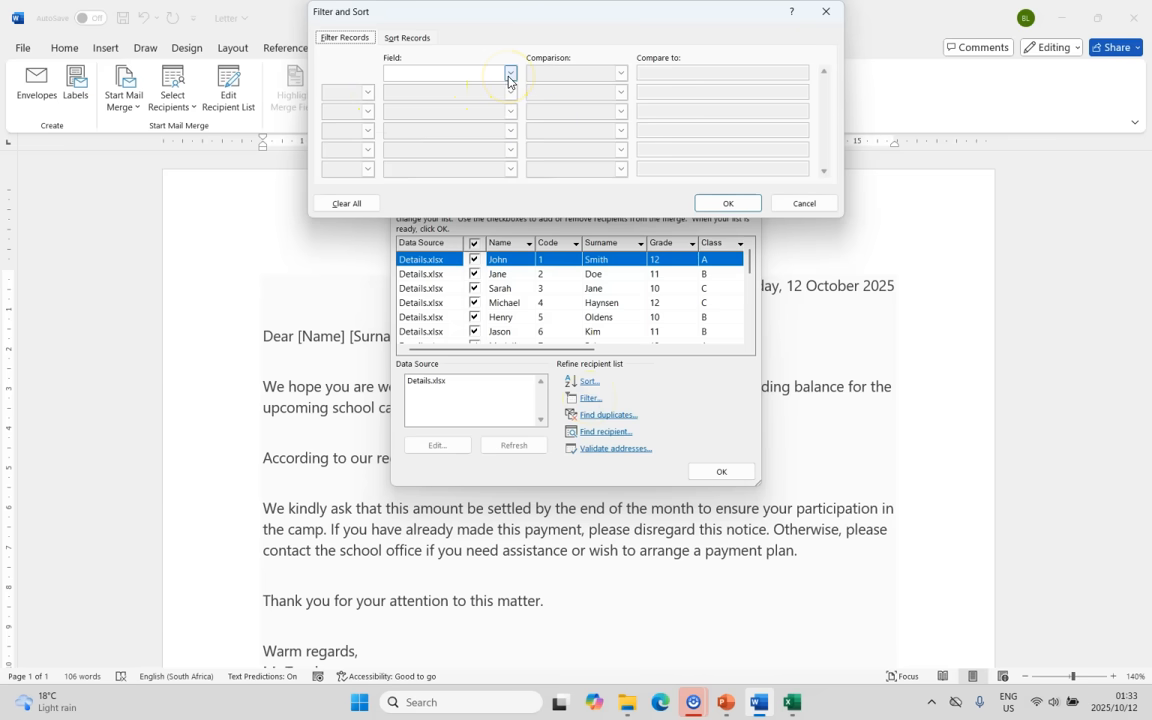
key(alt+Tab)
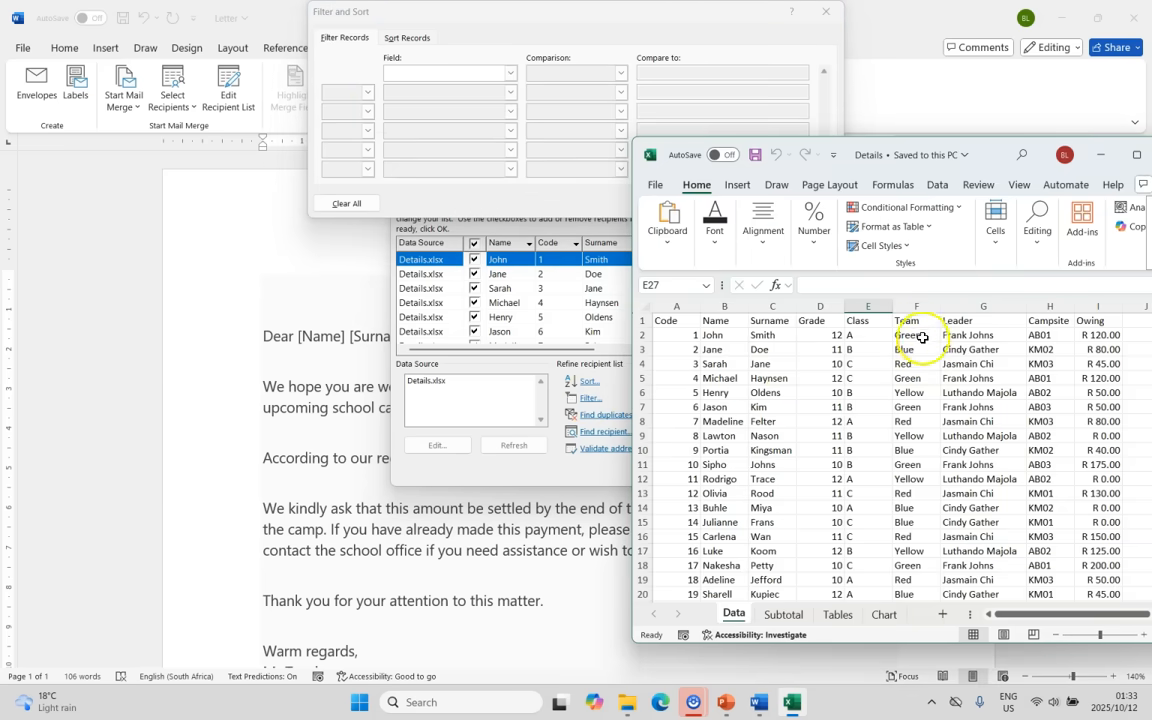
click(494, 18)
click(507, 73)
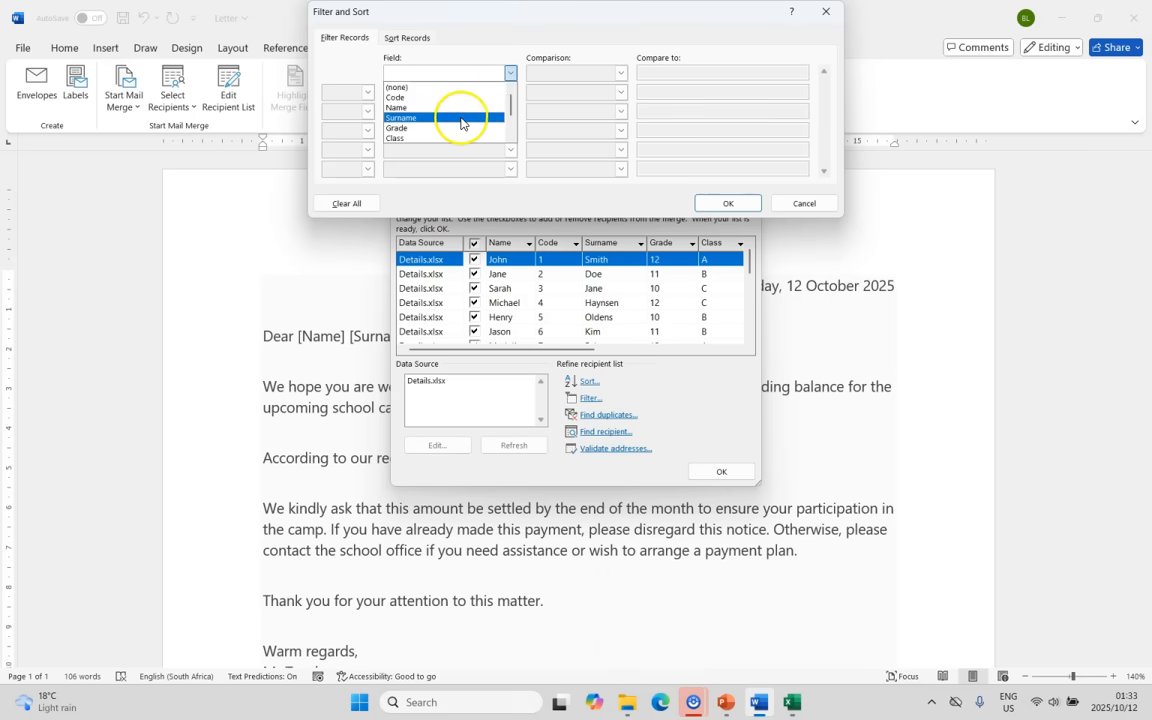
click(448, 138)
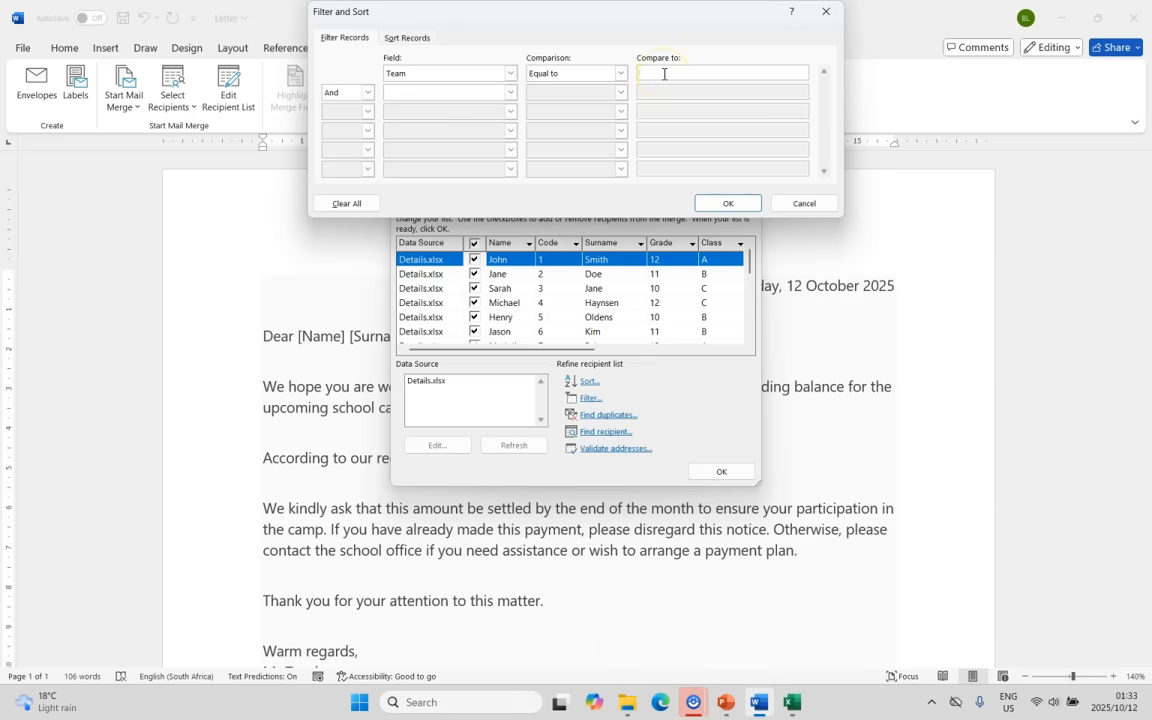
click(350, 92)
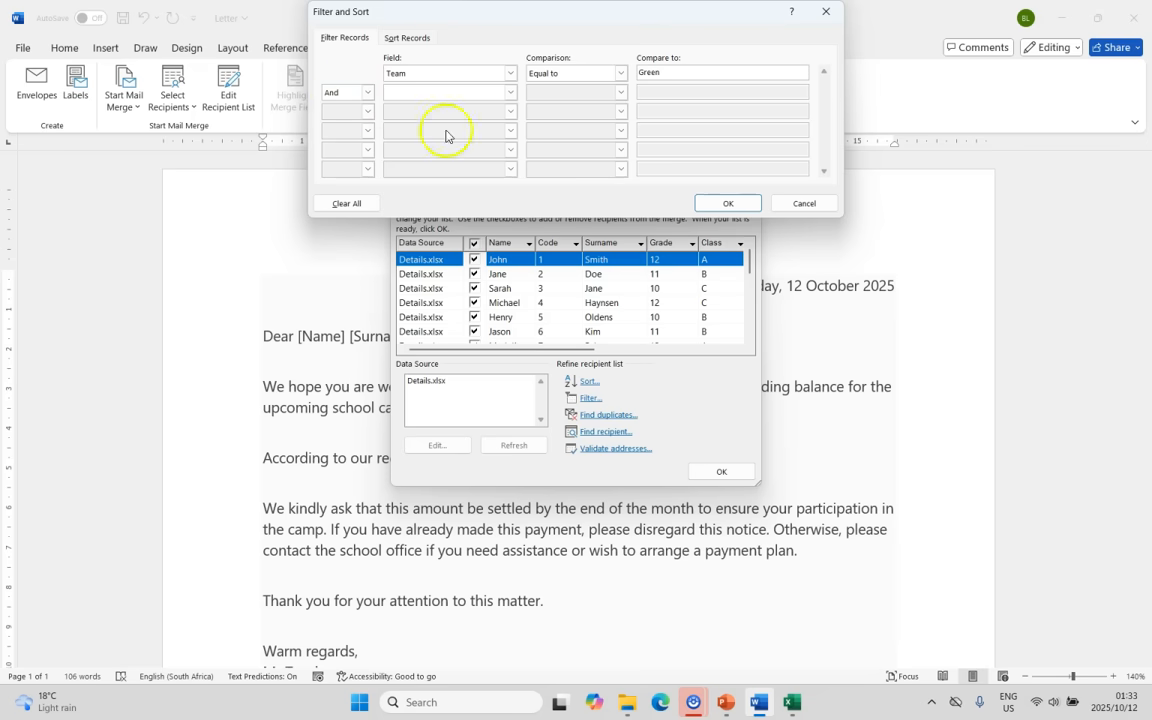
click(728, 203)
drag(498, 348, 681, 357)
click(736, 472)
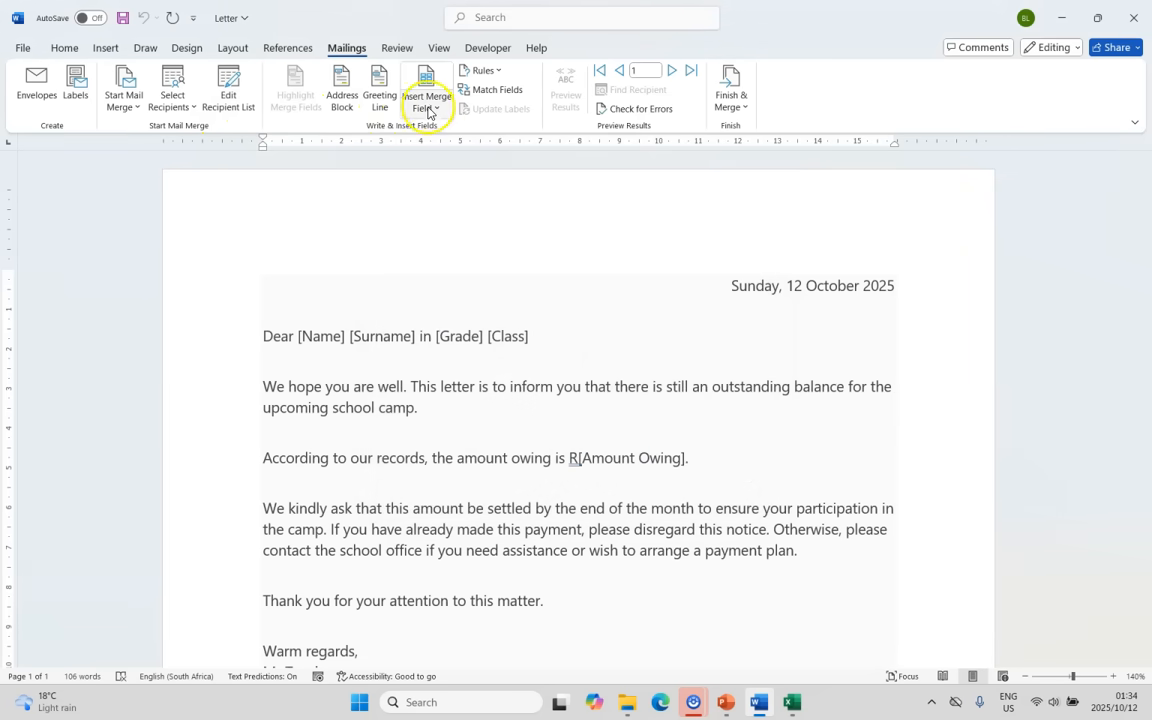
Step: Check the workbook's column headings against the merge fields and replace the [Name] placeholder in the greeting with the Name field
click(792, 702)
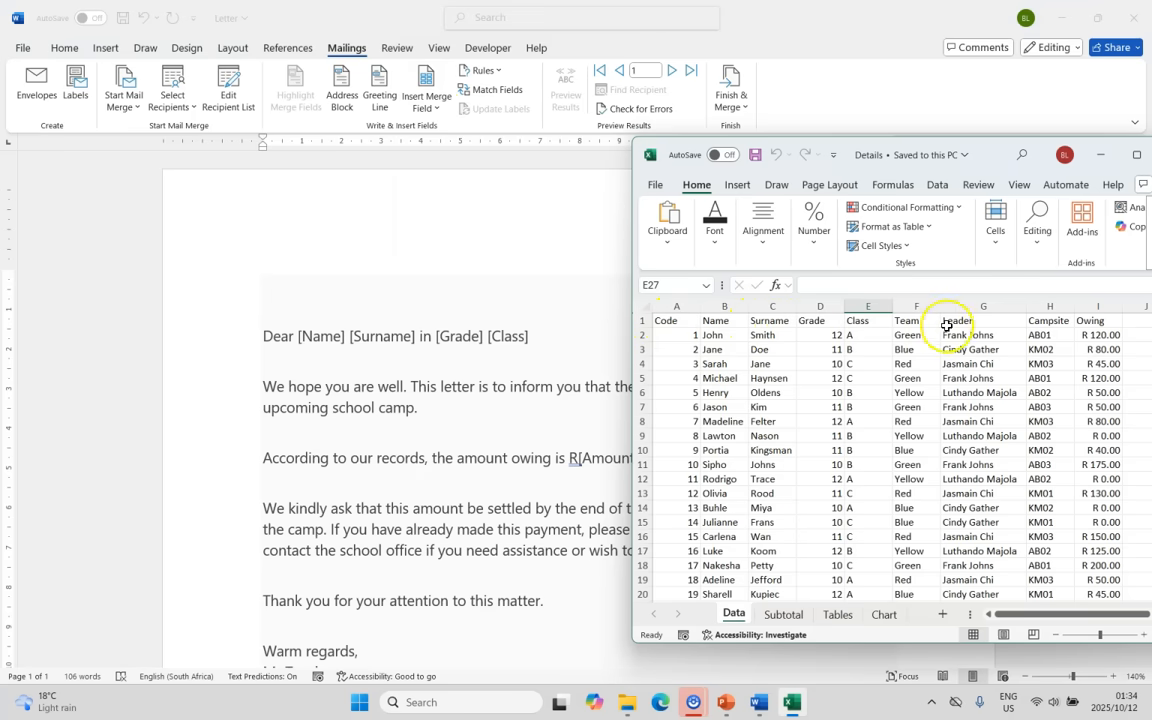
click(438, 111)
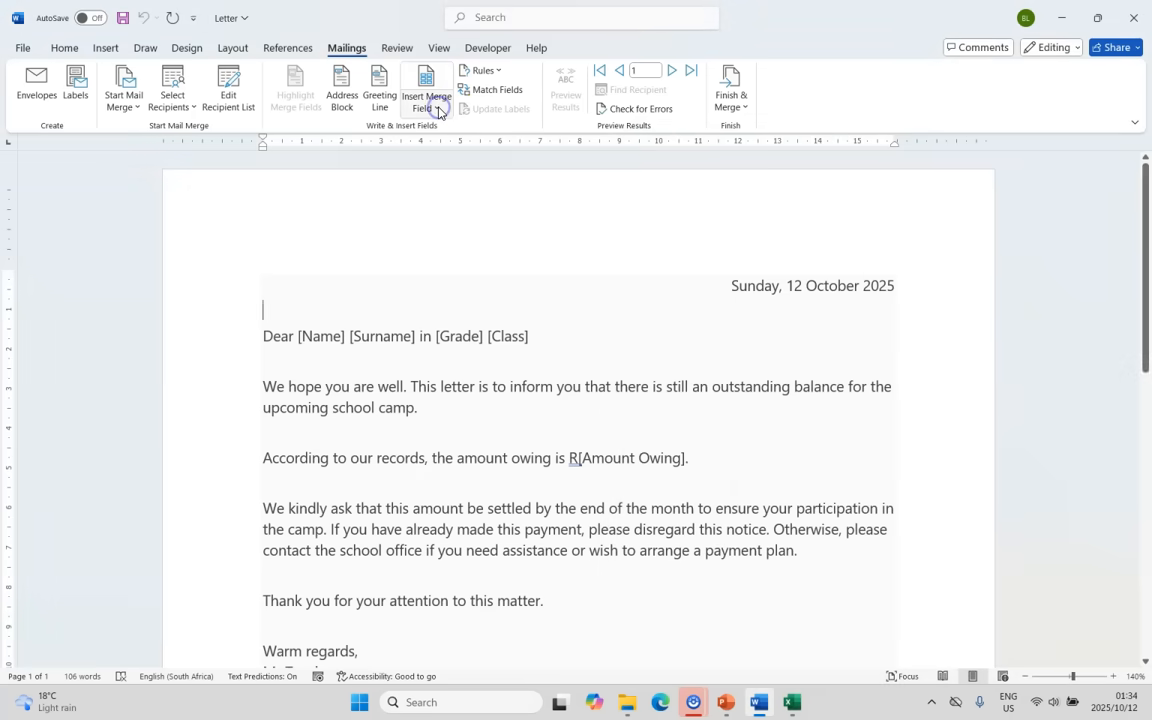
click(437, 108)
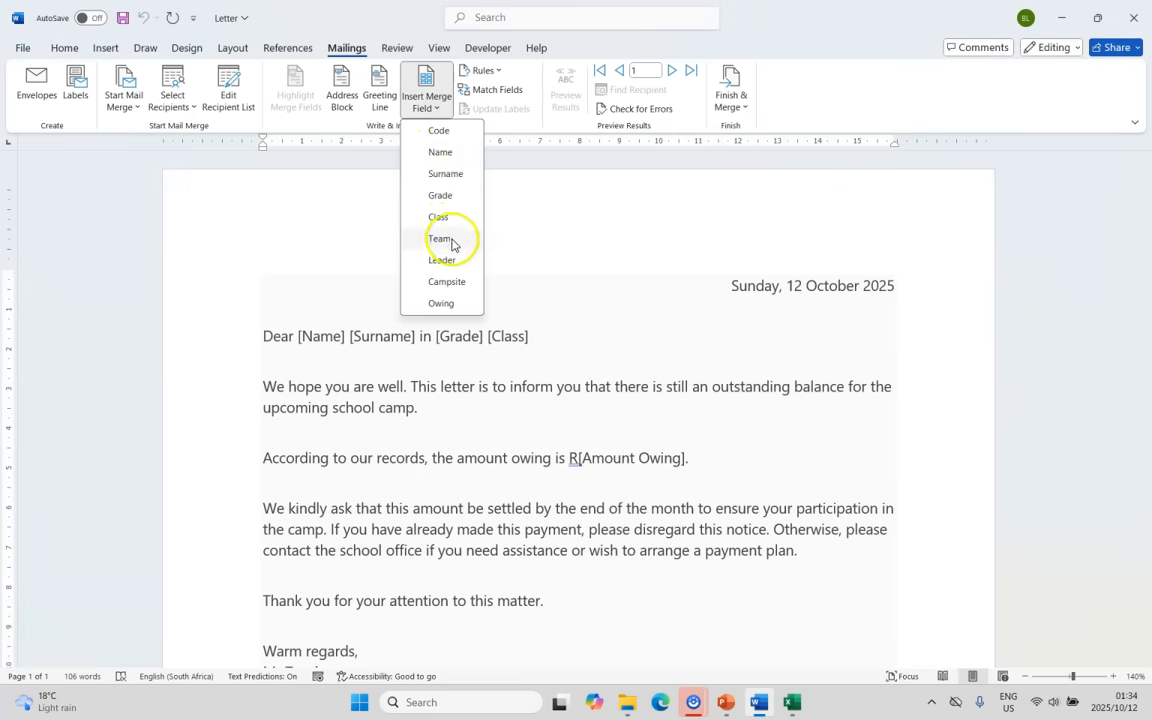
click(528, 220)
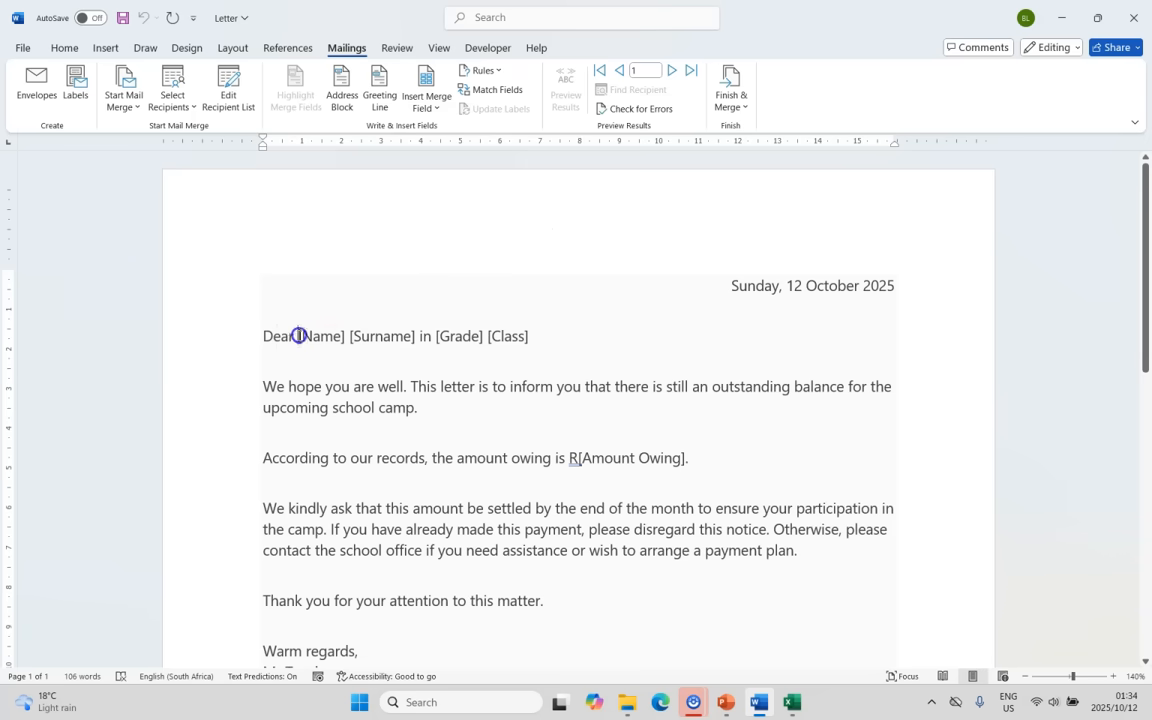
click(342, 337)
click(430, 108)
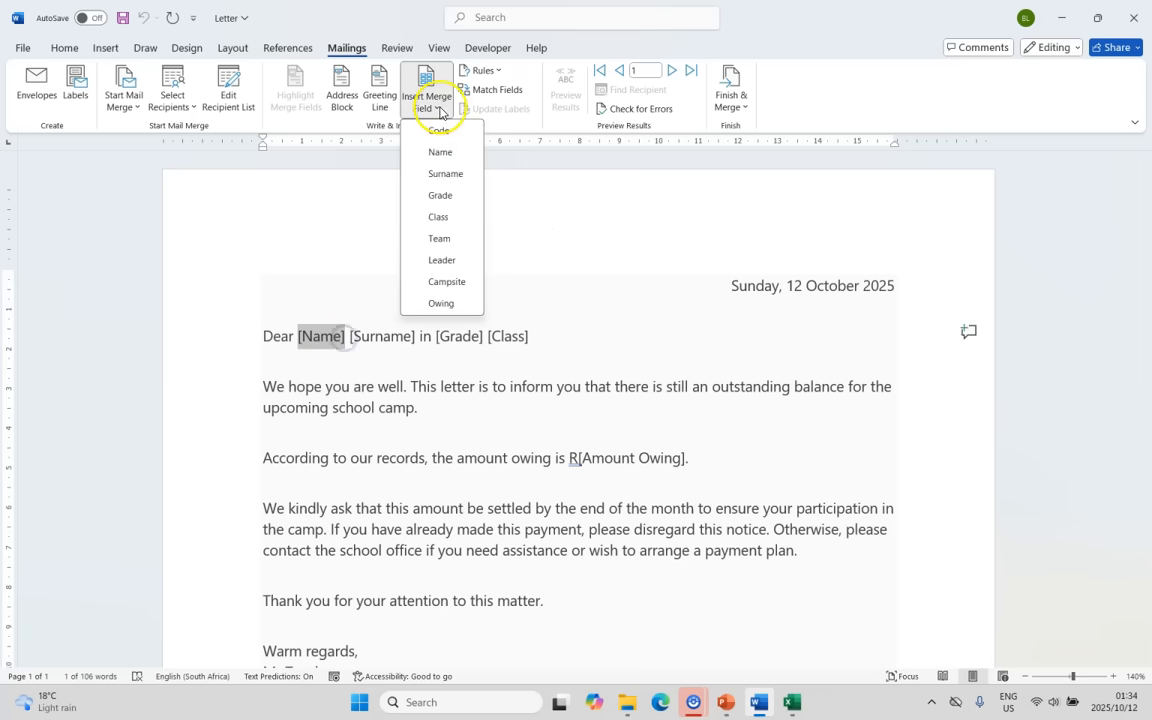
click(439, 153)
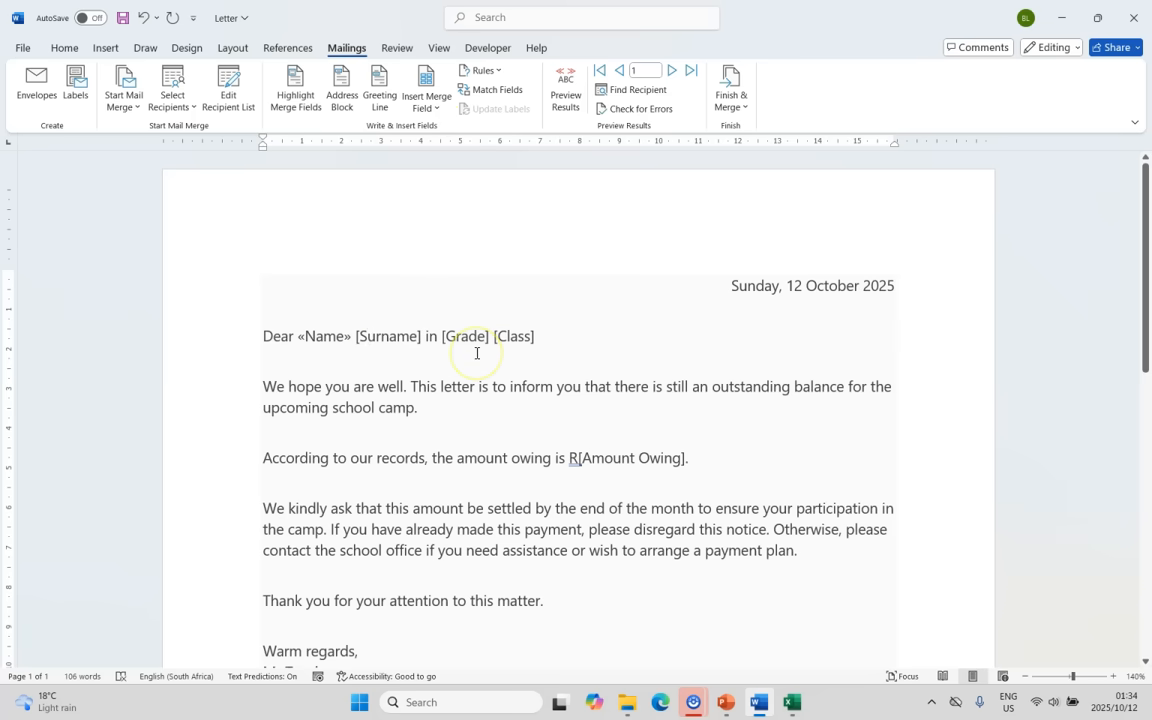
Step: Replace the [Surname] placeholder in the greeting line with the Surname merge field
key(ctrl+shift+Right)
key(ctrl+shift+Right)
key(shift+Right)
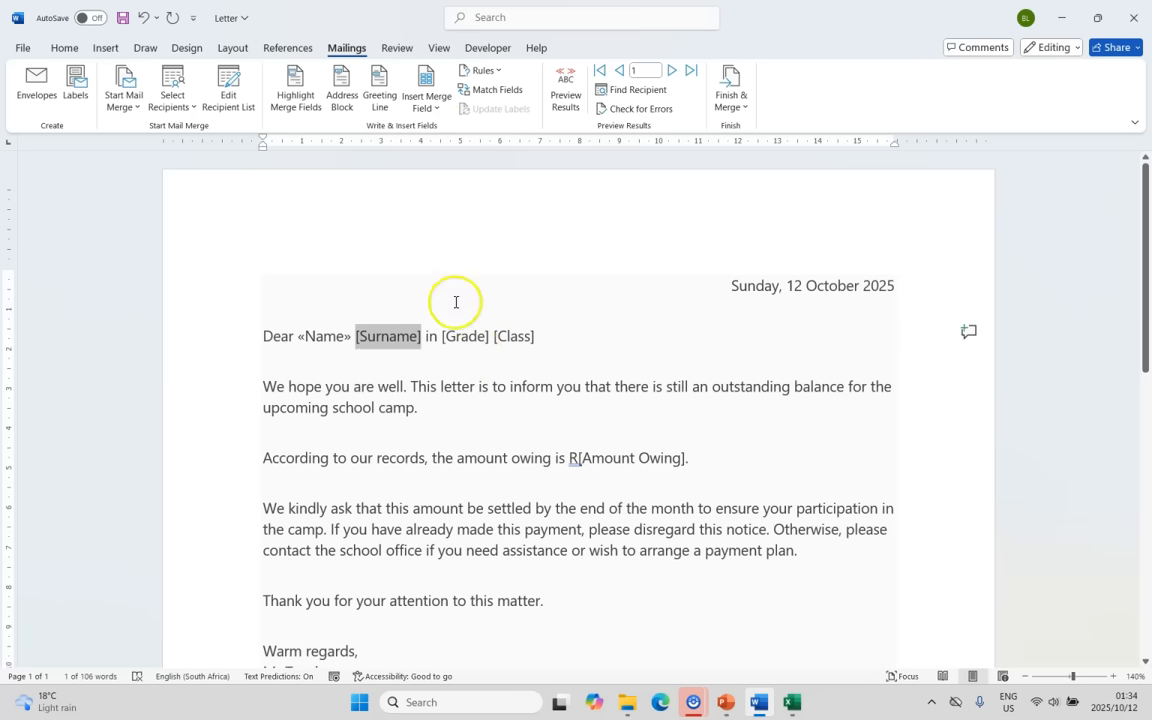
click(433, 108)
click(447, 175)
Step: Replace the [Grade] and [Class] placeholders in the greeting line with the Grade and Class merge fields
double_click(482, 338)
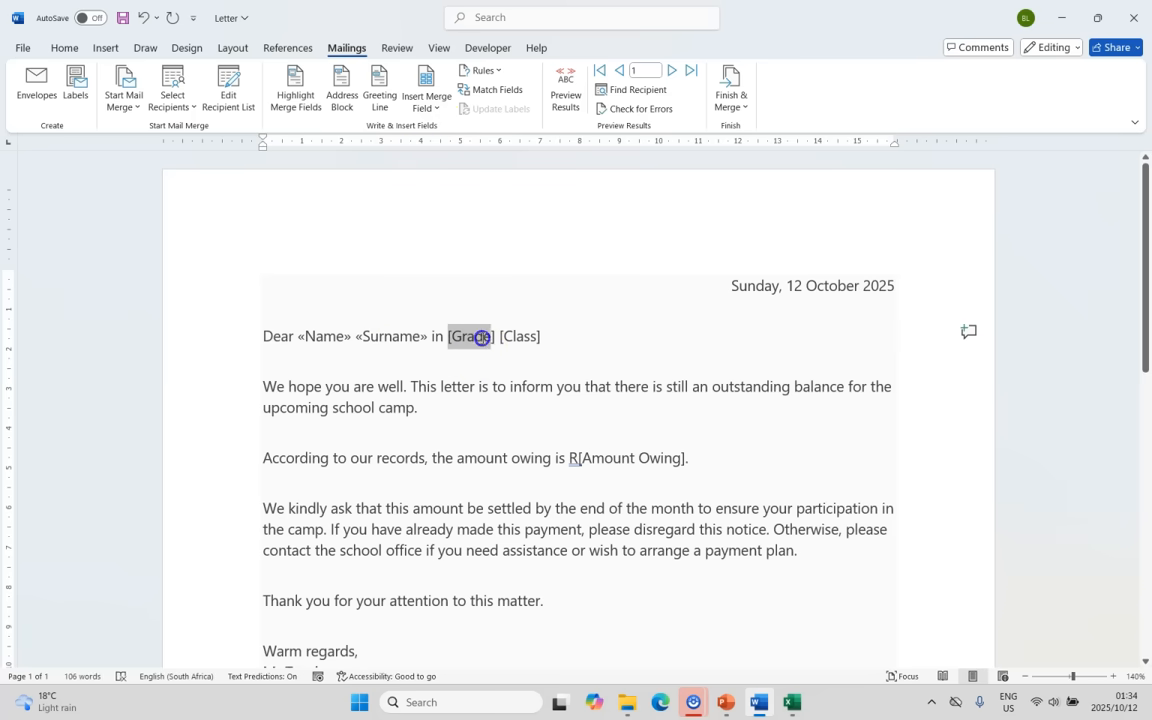
click(437, 105)
click(455, 200)
drag(505, 337, 545, 337)
click(440, 103)
click(453, 215)
Step: Replace the [Amount Owing] placeholder and its full stop after the R with the Owing merge field
drag(581, 462, 663, 457)
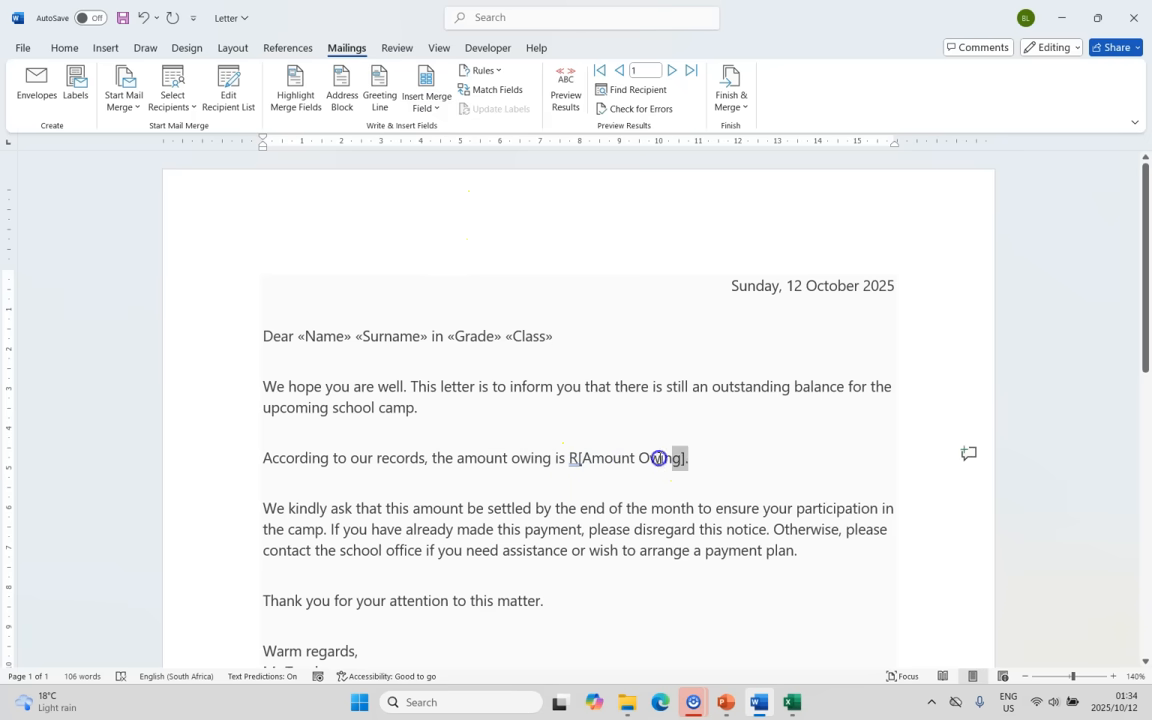
click(437, 105)
click(450, 230)
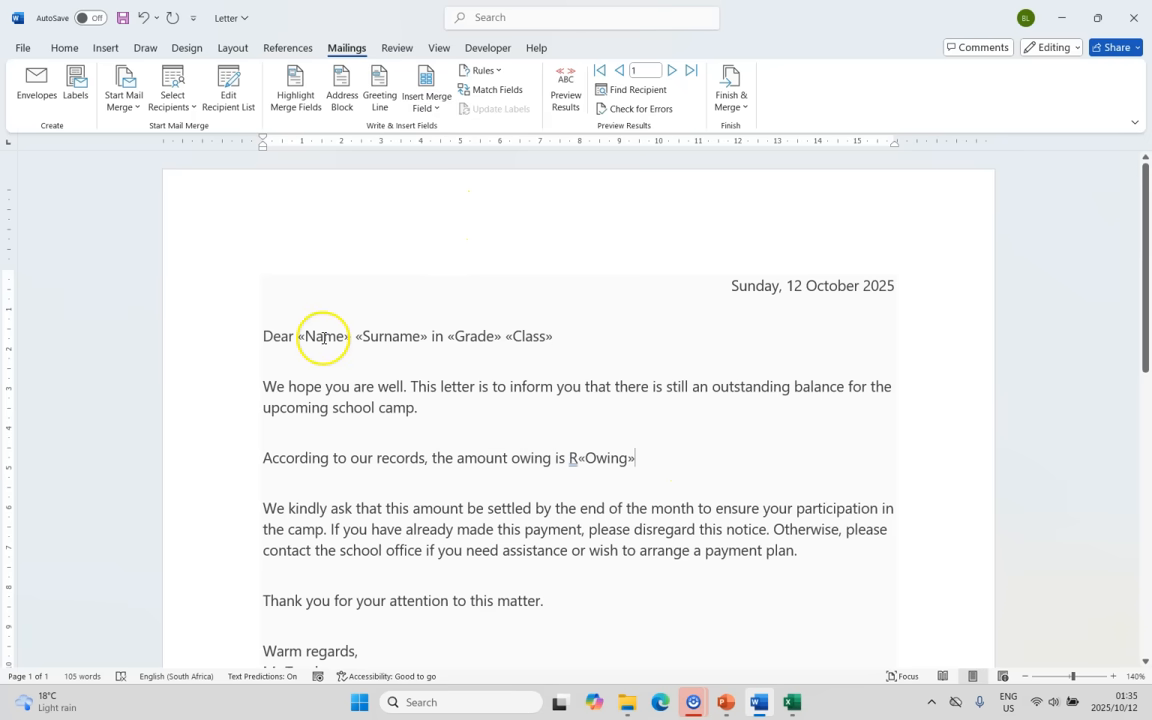
Step: Examine the Name field in the greeting, the available merge fields, the rest of the letter and the available merge rules
click(323, 337)
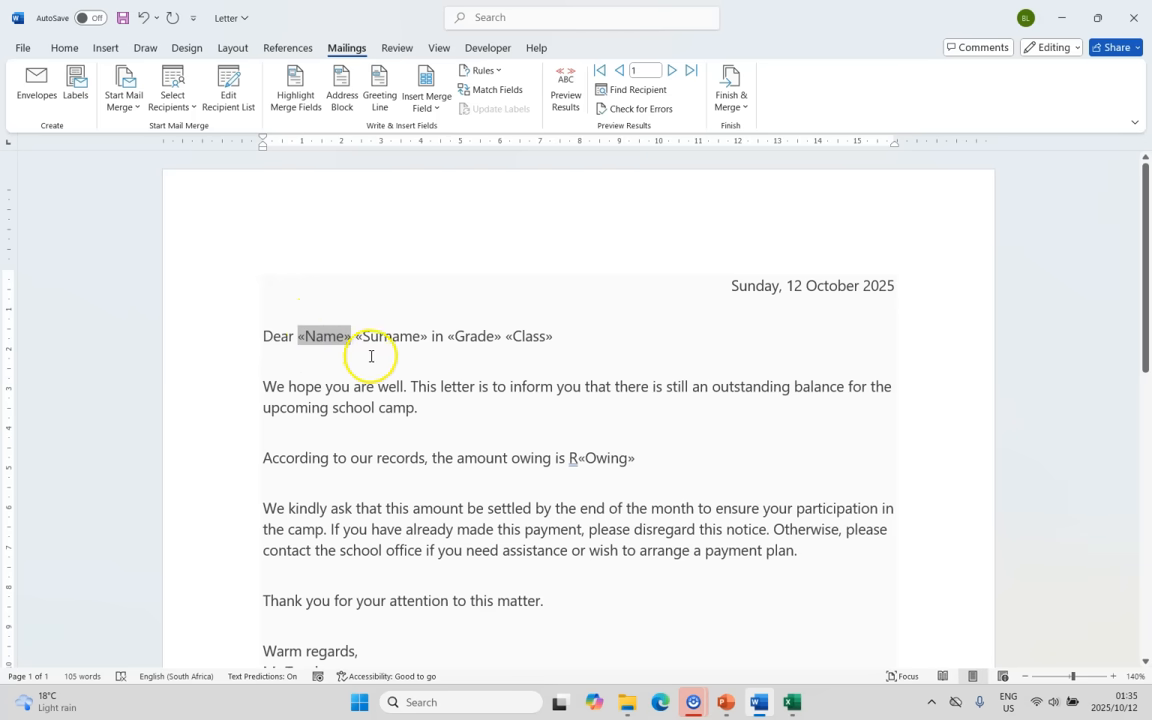
click(436, 110)
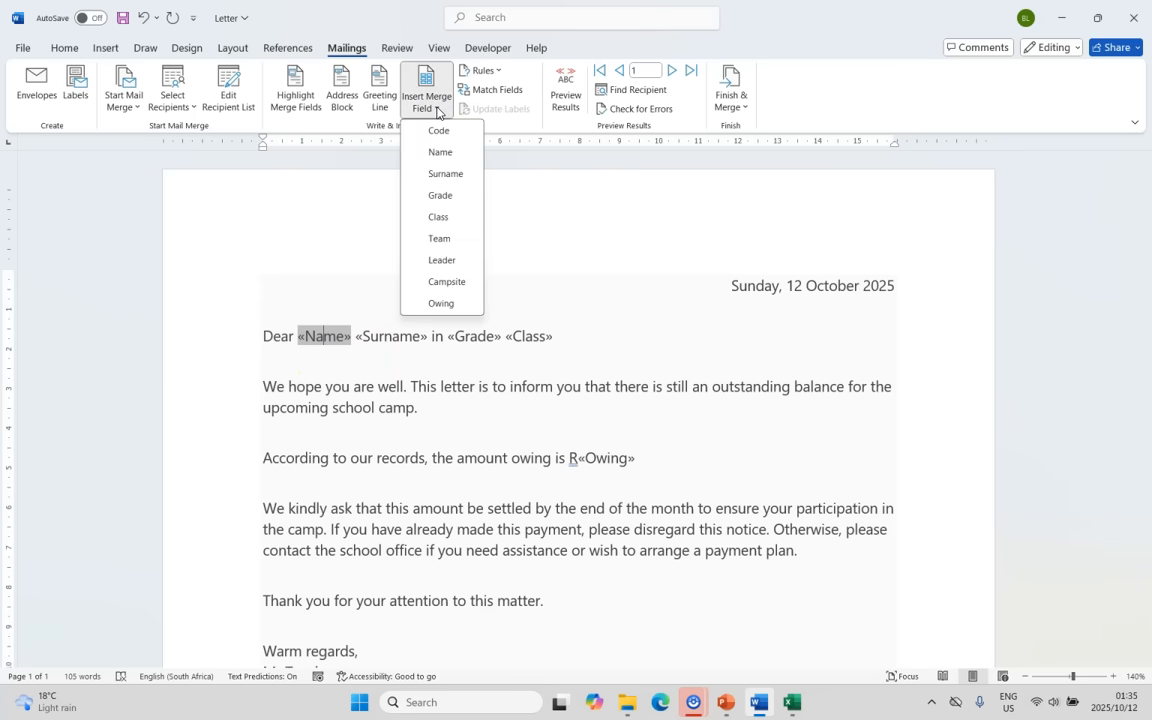
click(509, 276)
scroll(509, 276, down, 3)
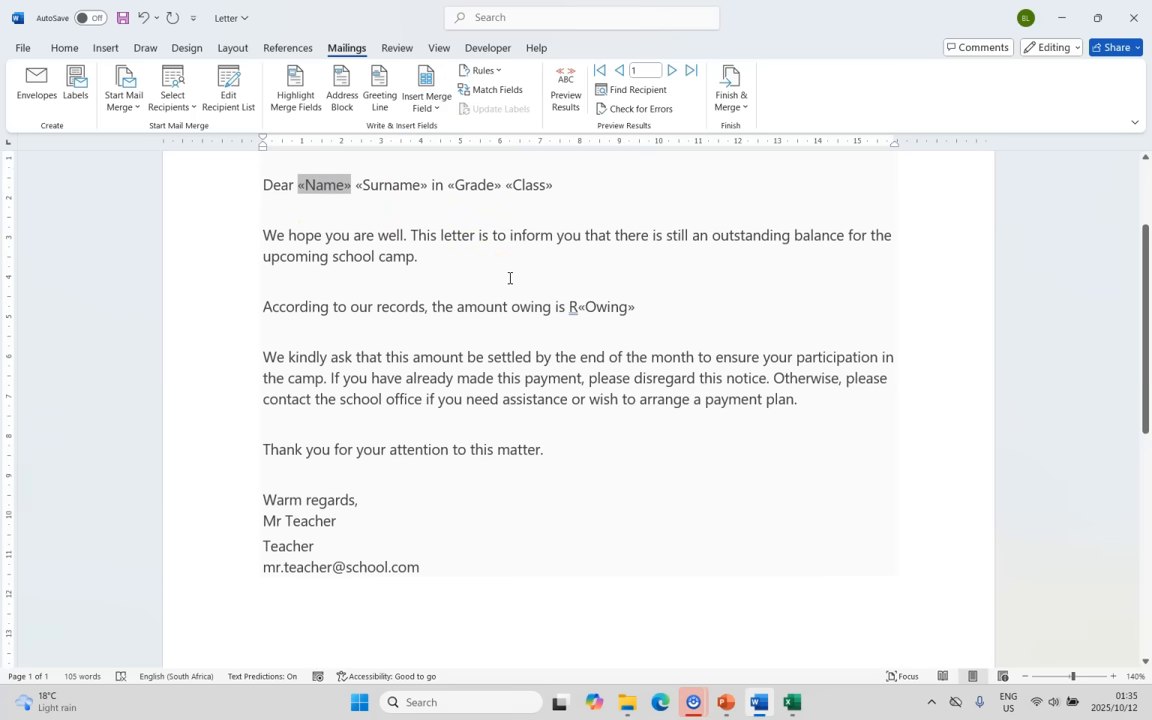
scroll(560, 396, down, 4)
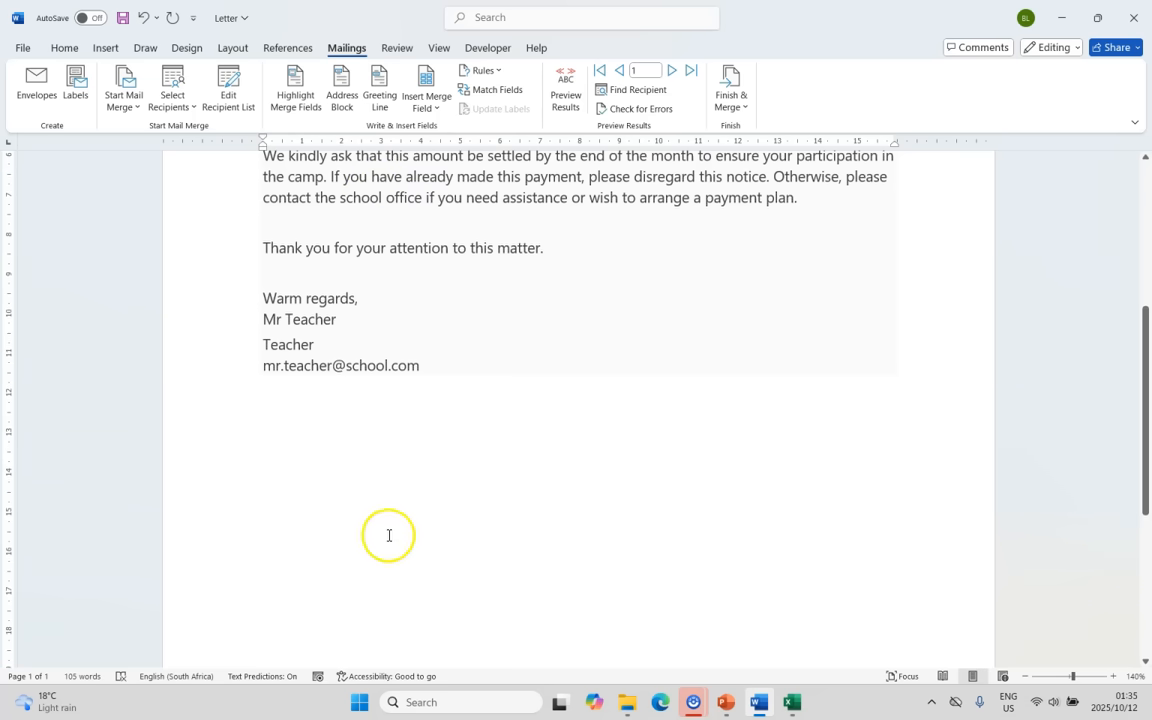
scroll(390, 535, up, 2)
scroll(398, 520, up, 2)
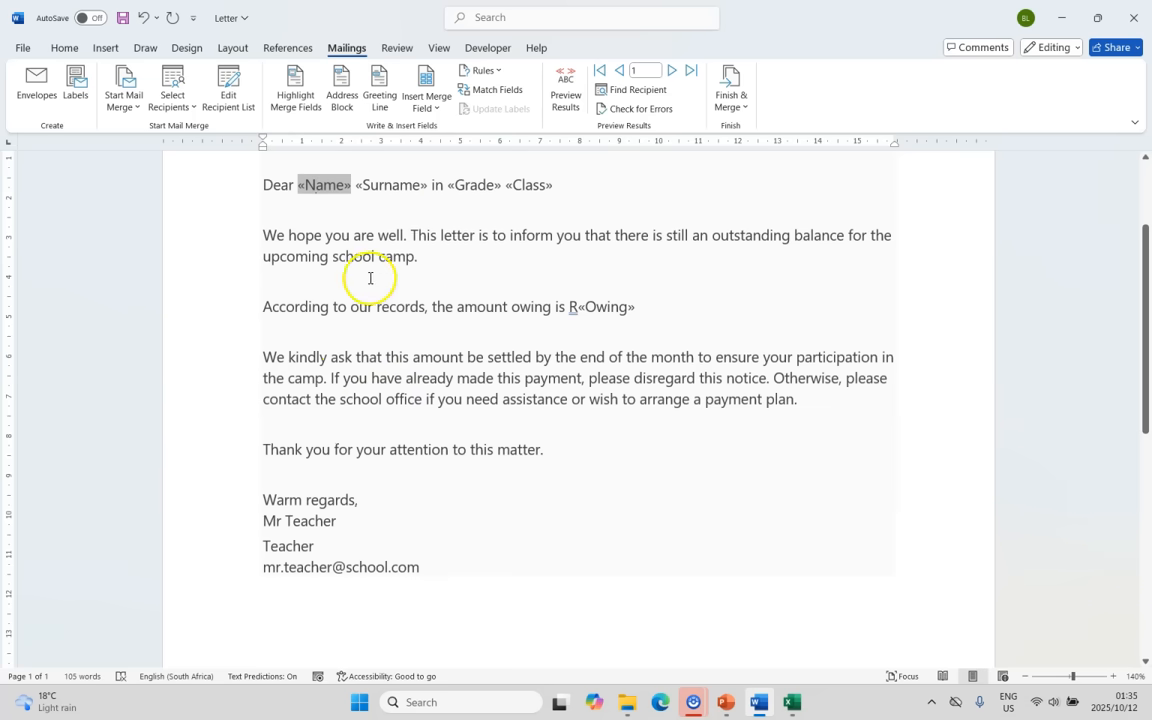
scroll(412, 337, down, 1)
scroll(412, 337, down, 3)
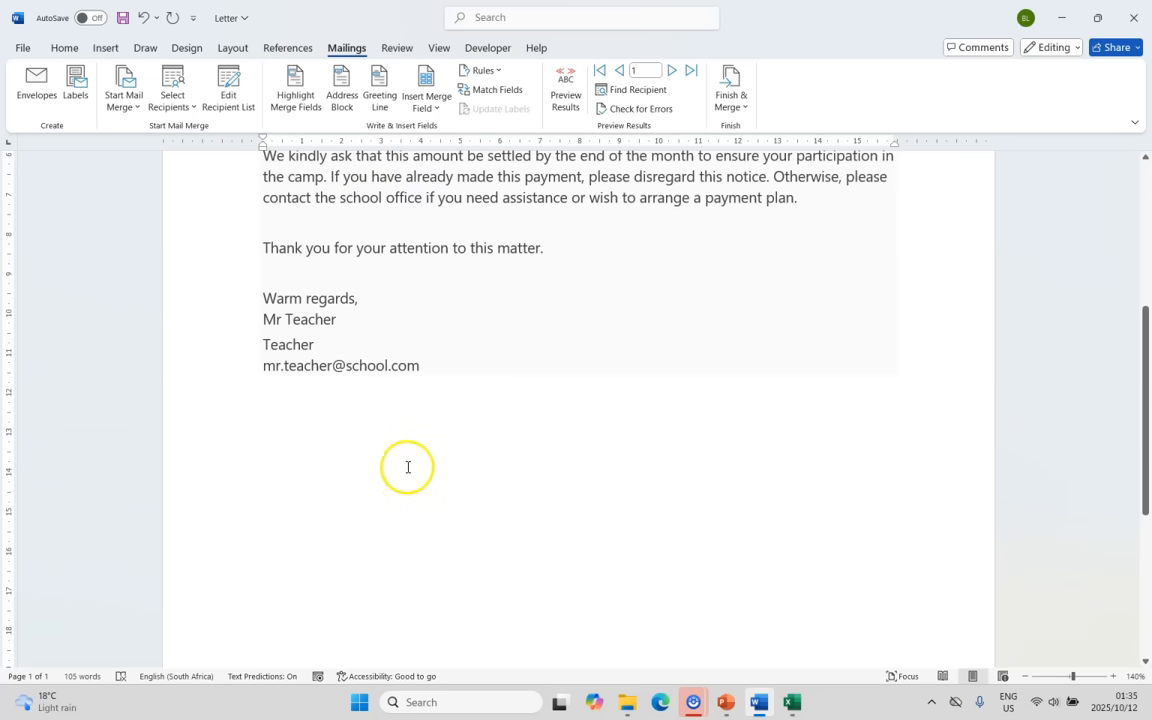
click(501, 72)
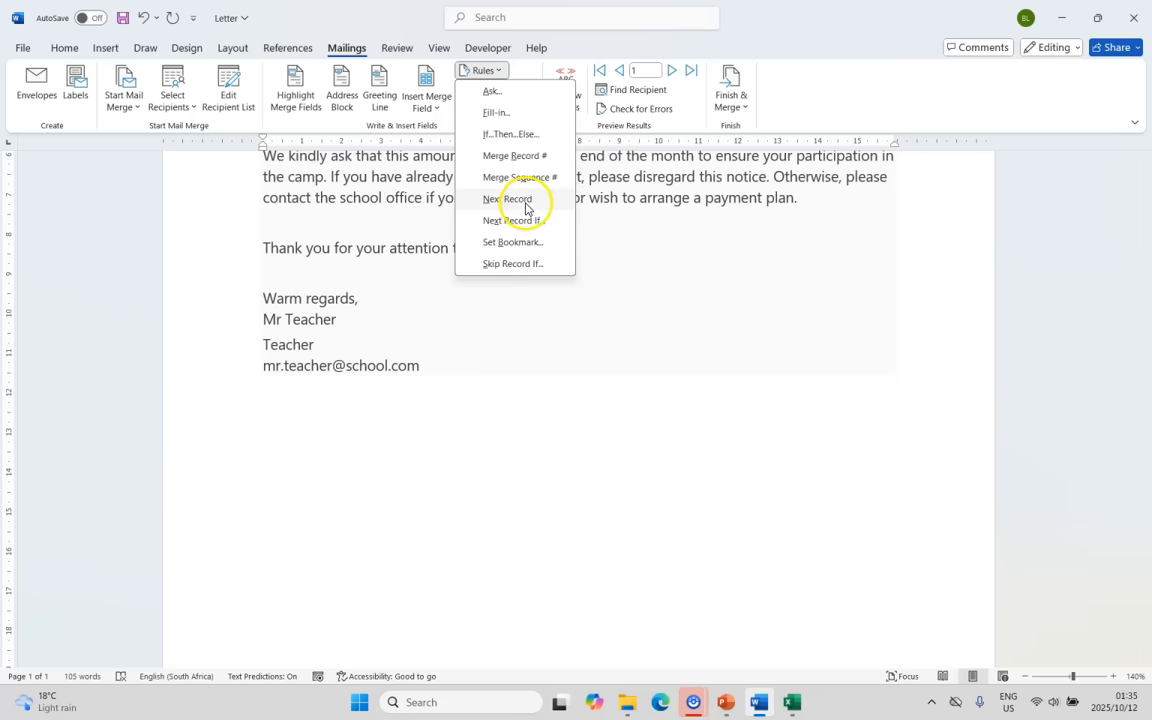
click(429, 366)
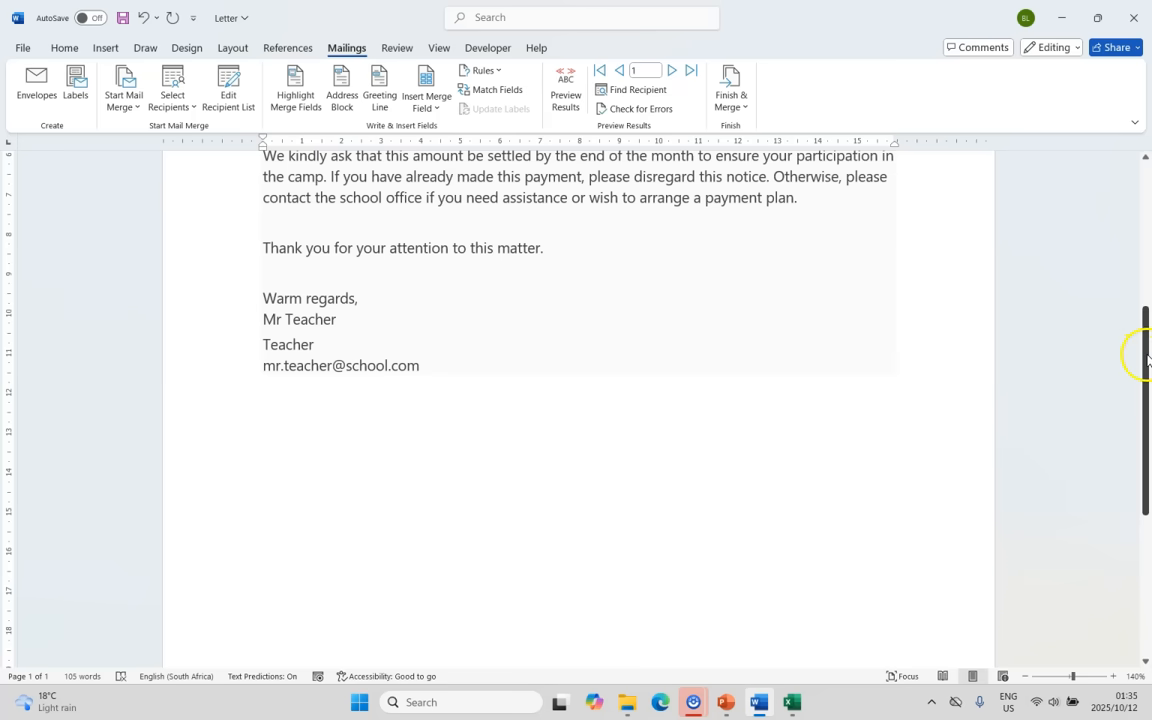
drag(1147, 360, 1147, 216)
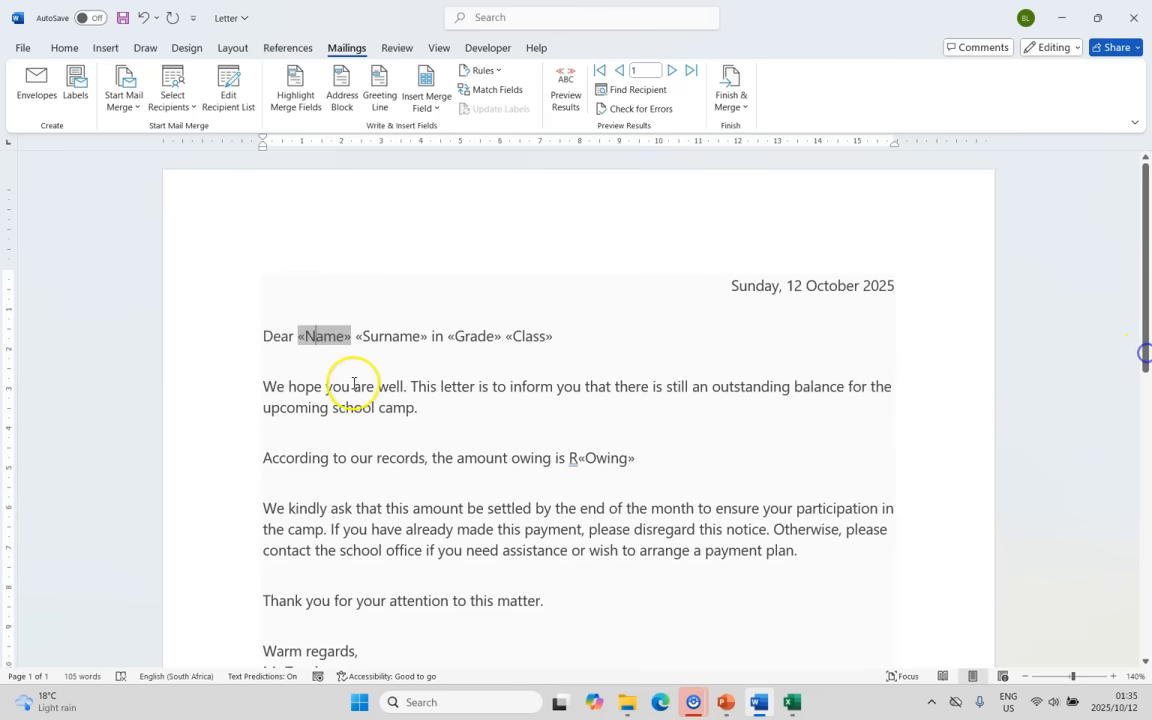
Step: Preview the letter with recipient data and merge all records into a new document of individual letters
click(558, 92)
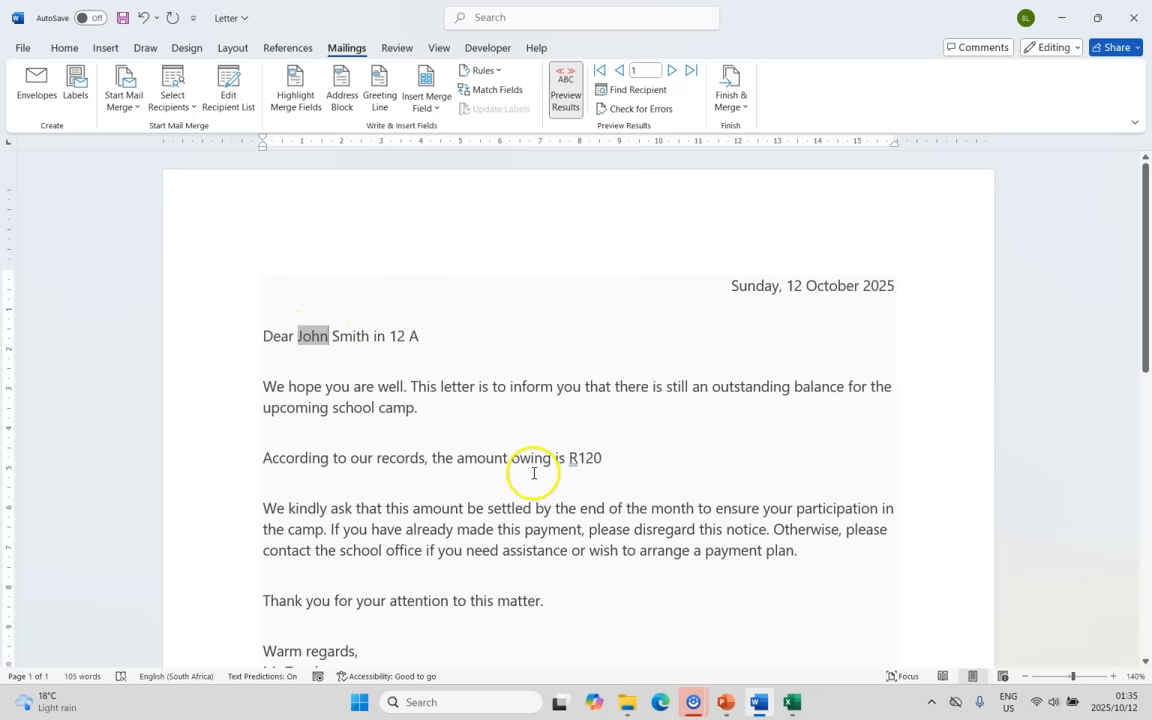
click(567, 95)
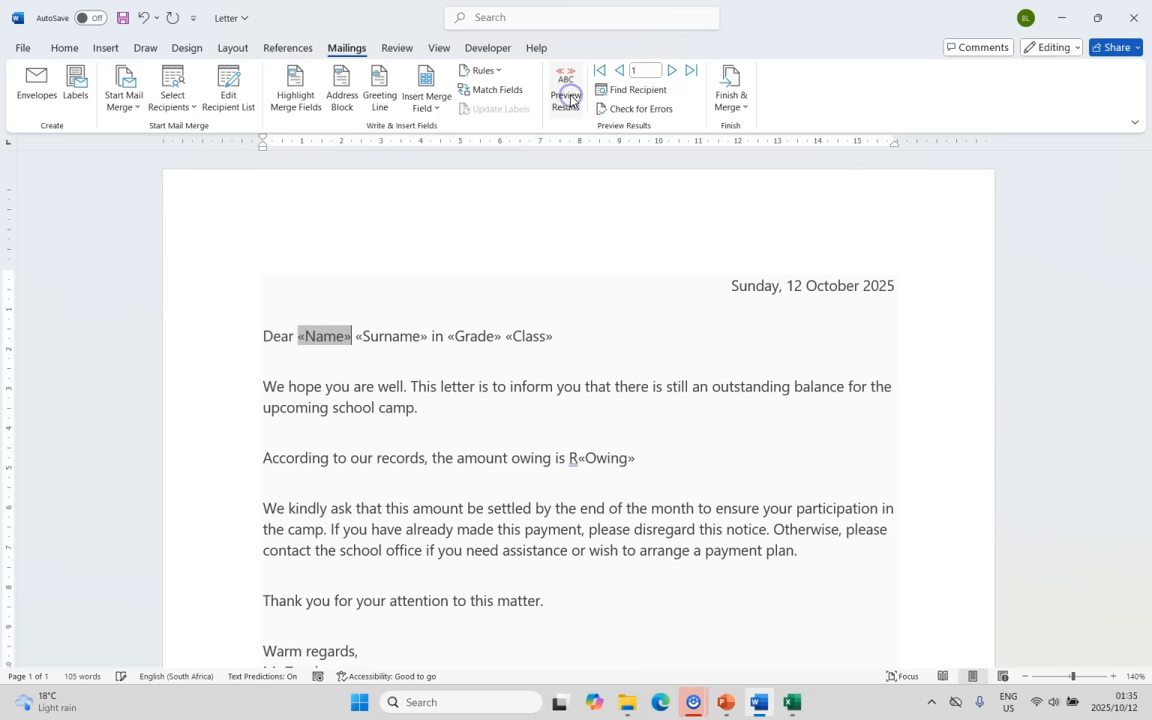
click(744, 108)
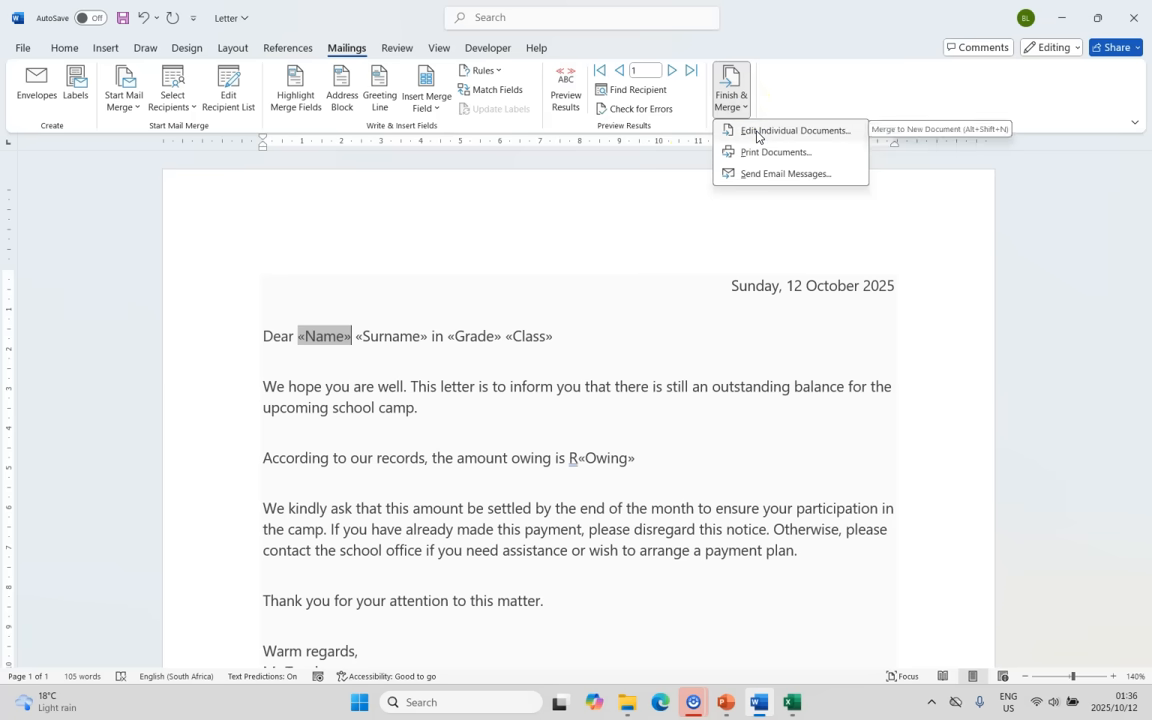
click(750, 132)
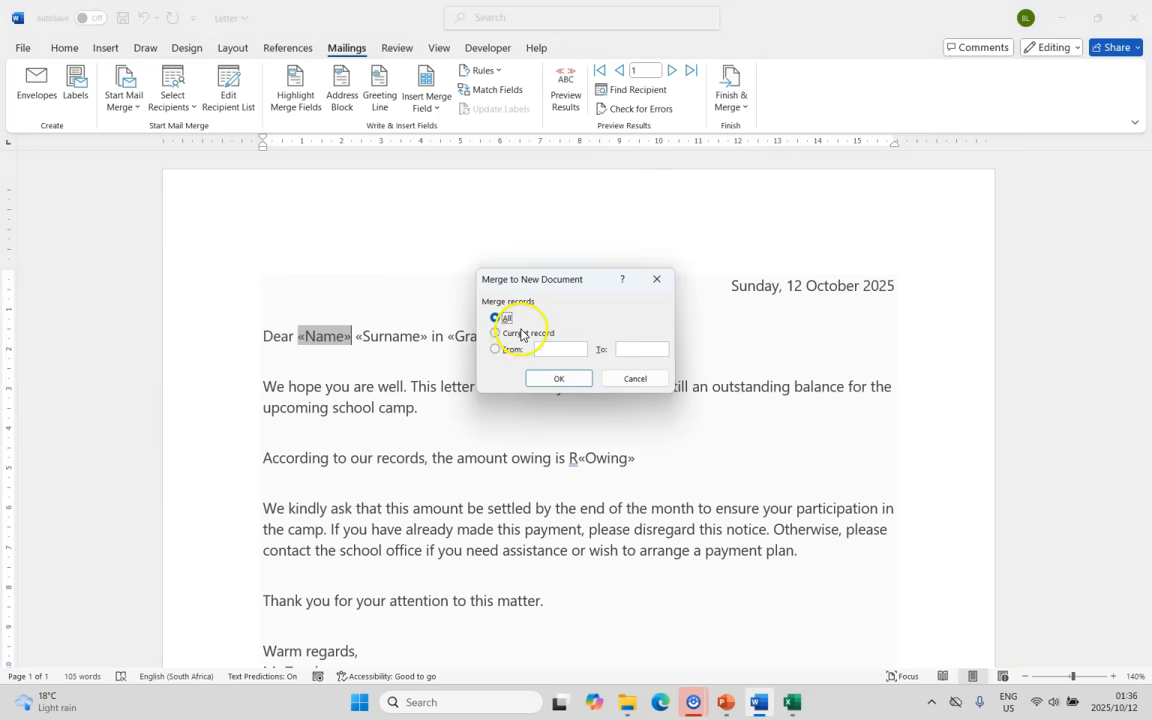
click(561, 379)
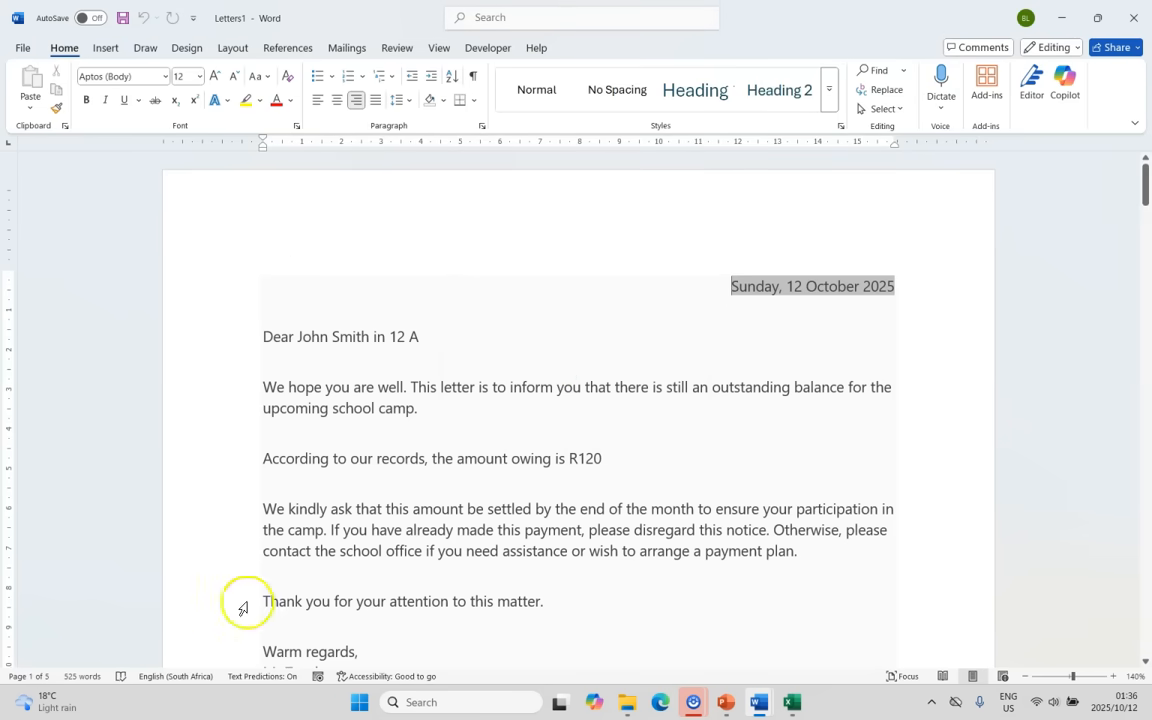
Step: Look through the merged letters, save the document as MergedLetters in the Examples folder, and close it
scroll(514, 365, down, 1)
scroll(514, 365, down, 15)
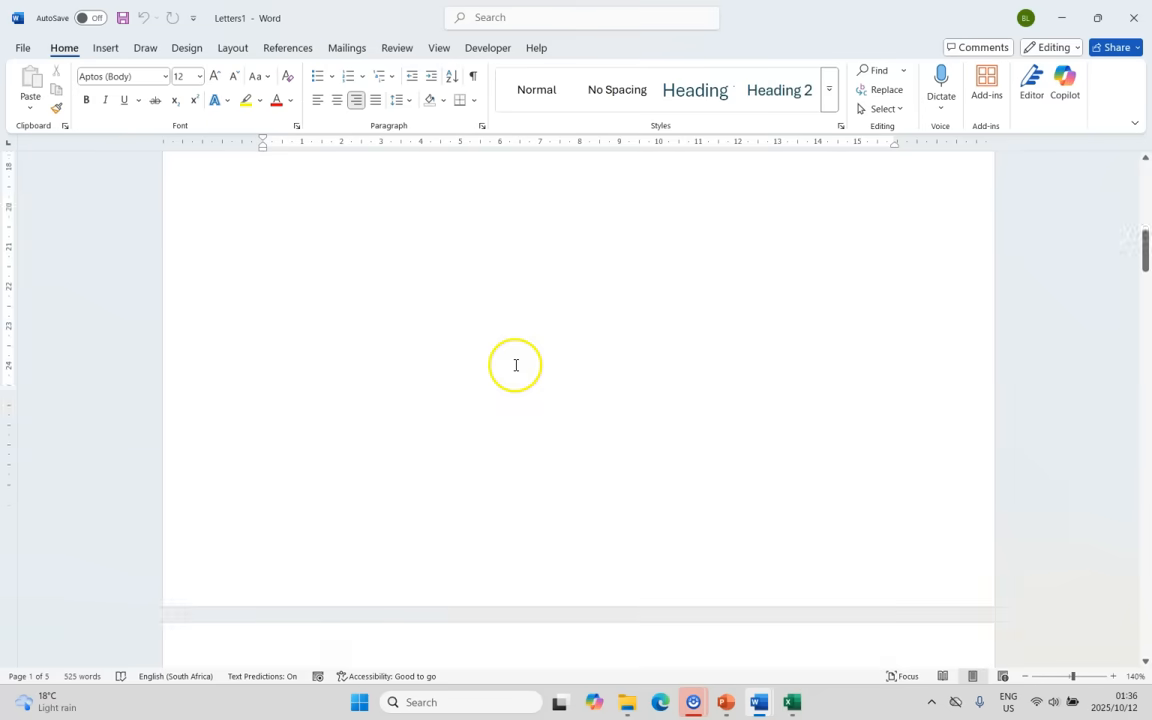
scroll(486, 314, up, 1)
scroll(520, 406, down, 13)
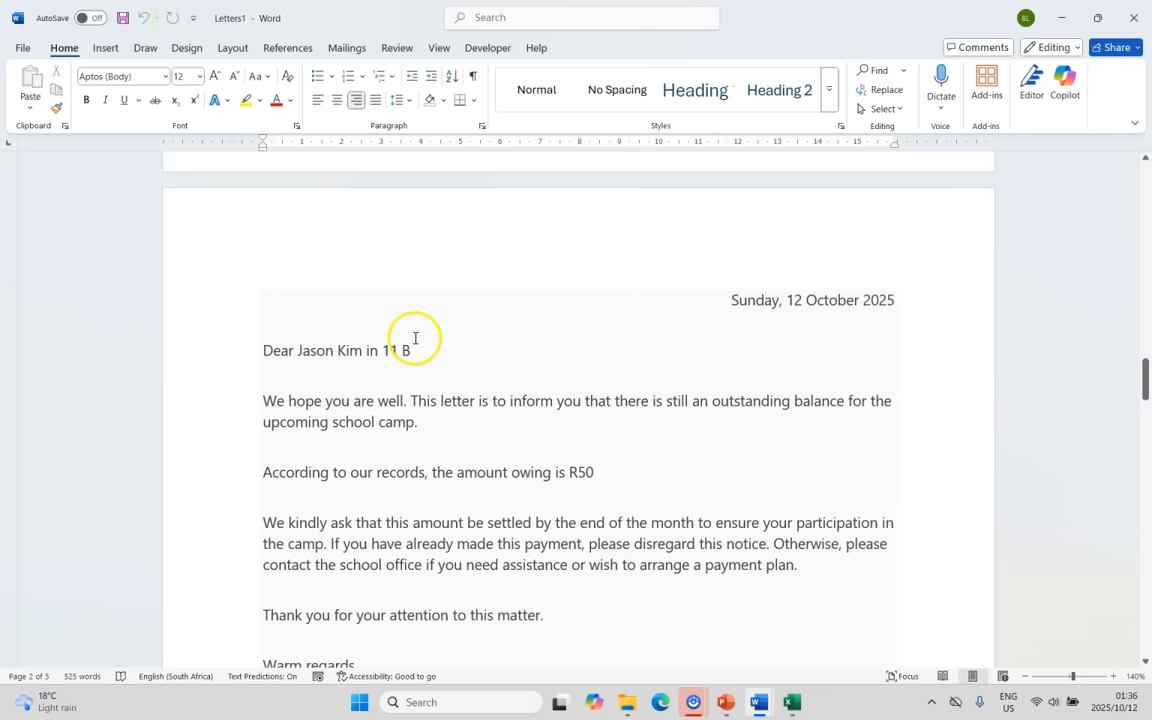
click(123, 19)
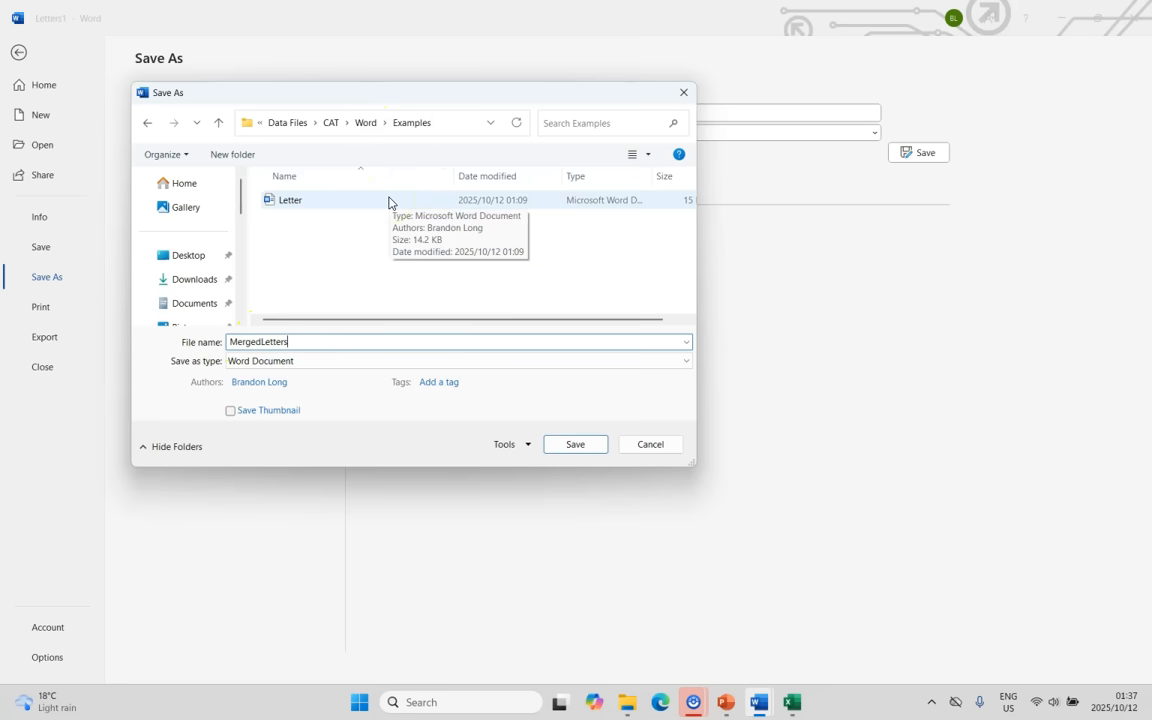
key(Return)
click(1130, 17)
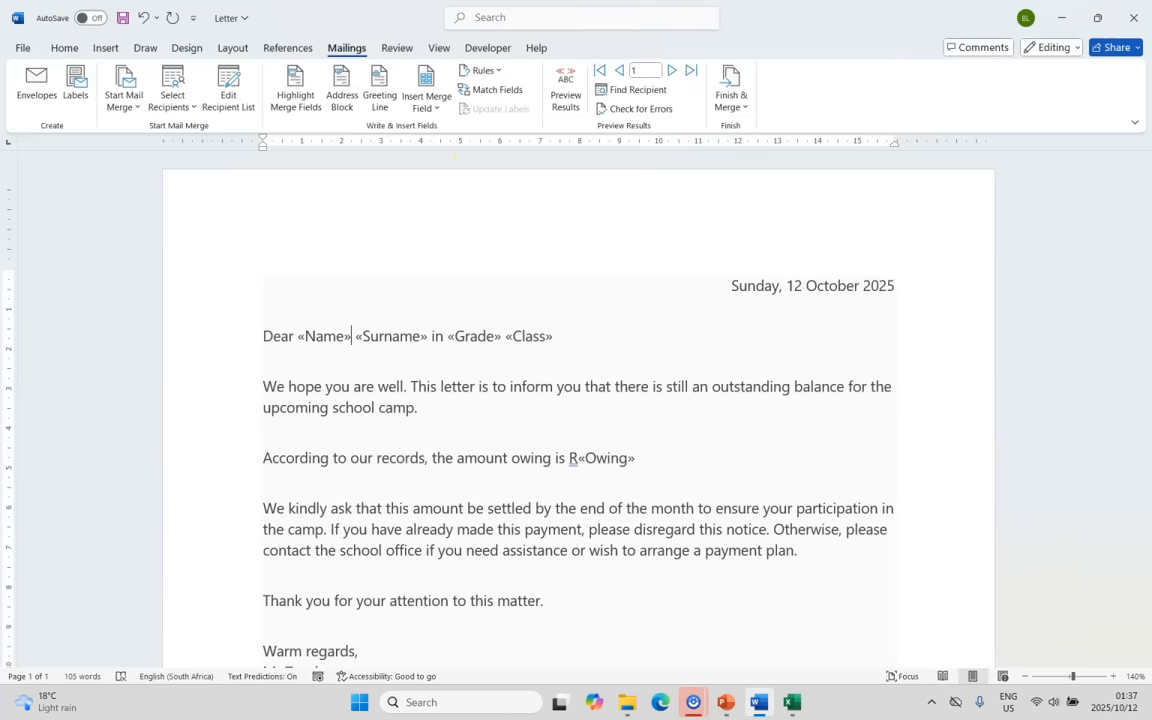
Step: Save the main Letter document with its merge fields
click(121, 18)
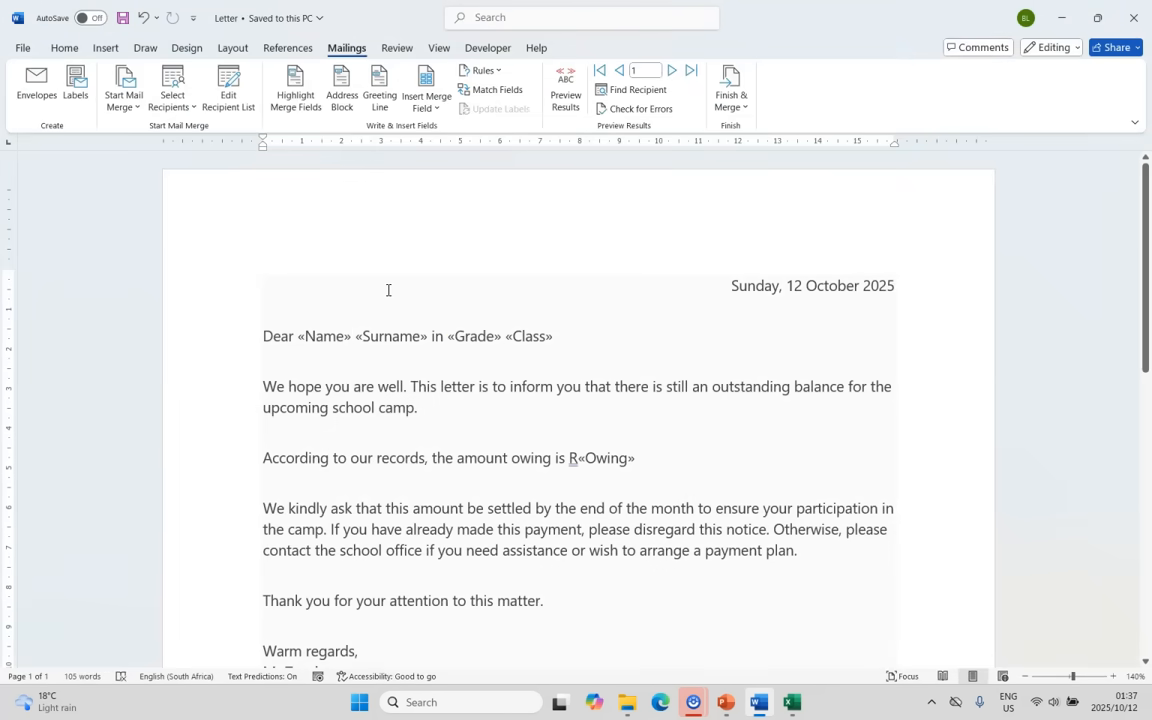
click(1133, 19)
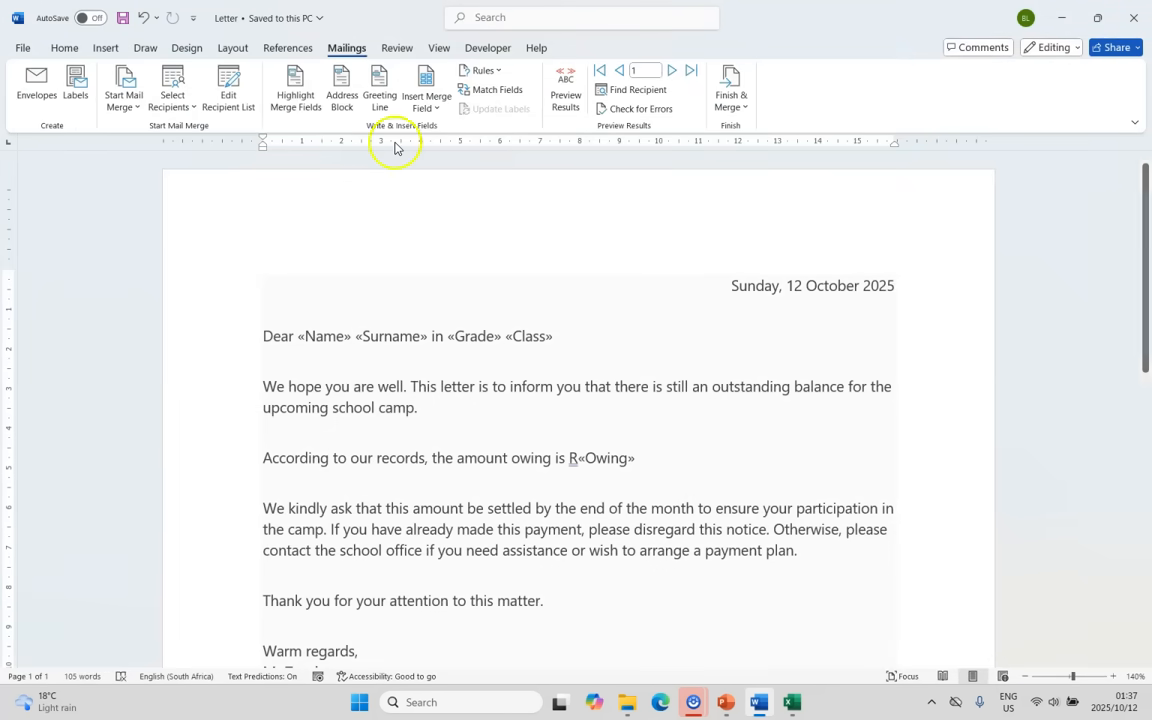
Step: Review the merge document types, recipient sources, recipient list, available merge fields, results preview and options for finishing the merge
click(125, 100)
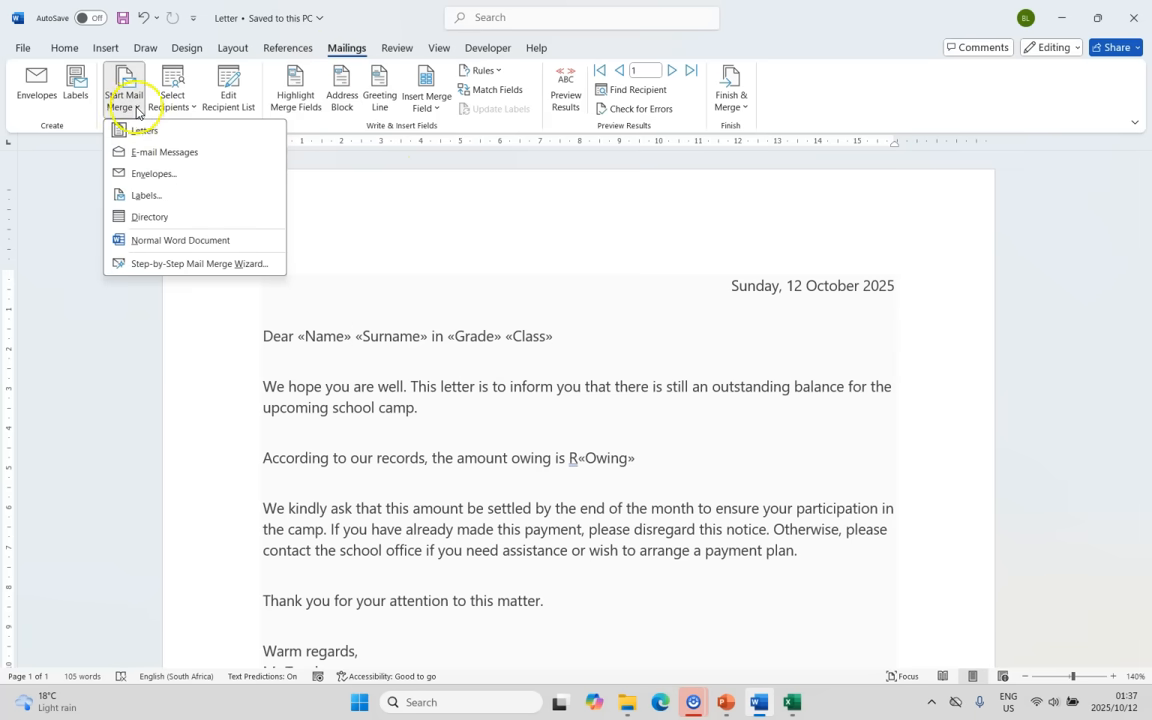
click(125, 216)
click(193, 105)
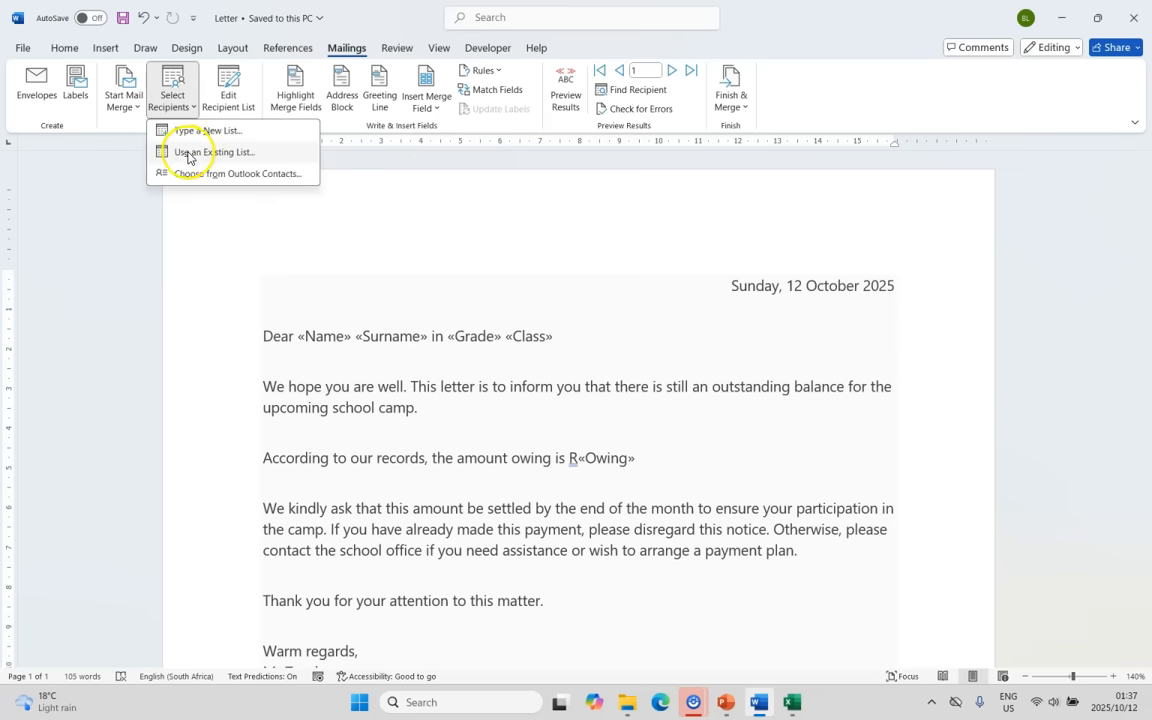
click(123, 231)
click(231, 95)
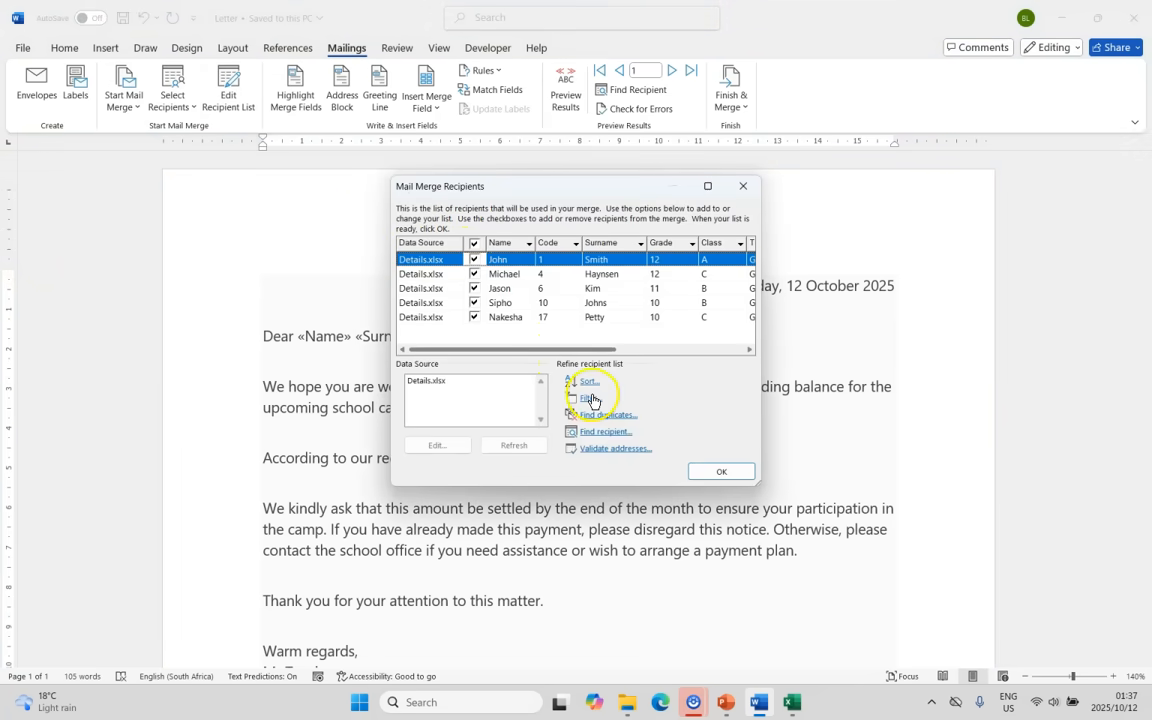
click(743, 186)
click(437, 103)
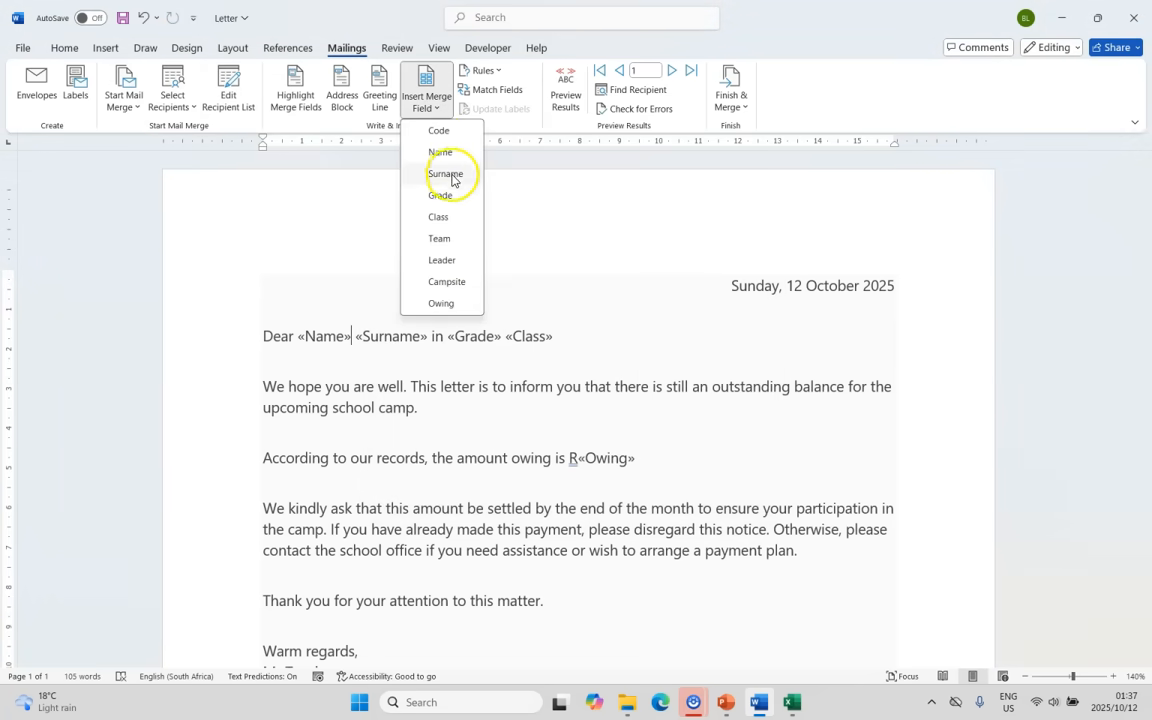
click(630, 337)
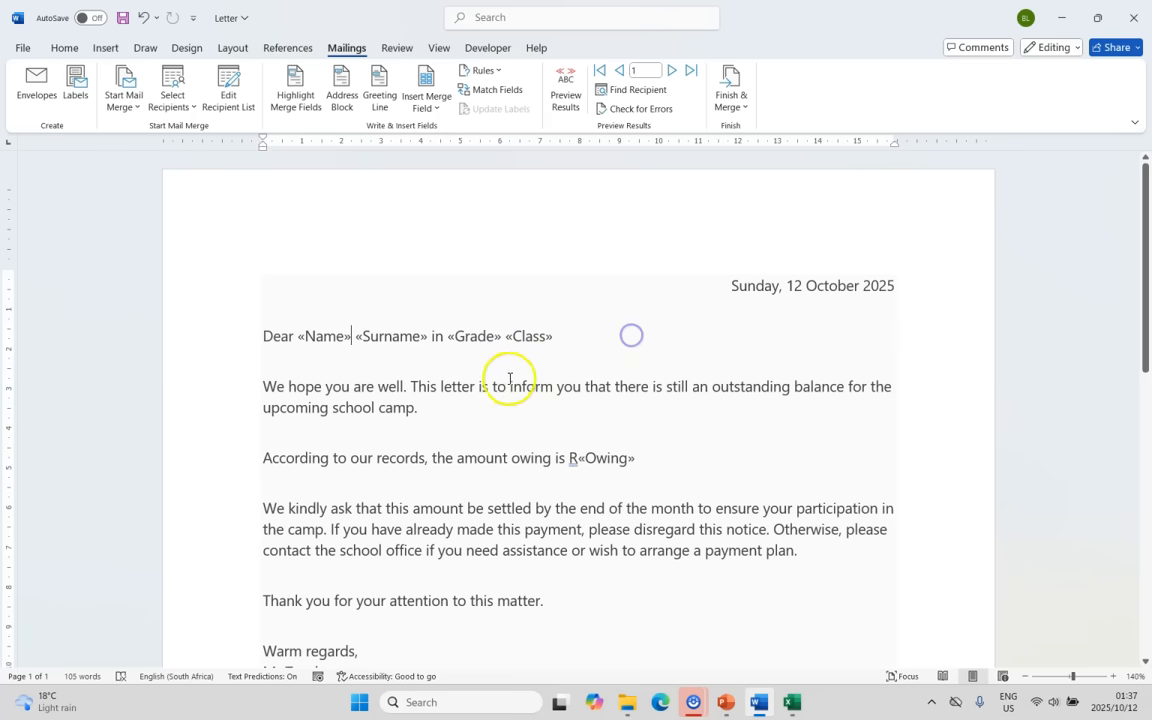
click(566, 96)
click(572, 104)
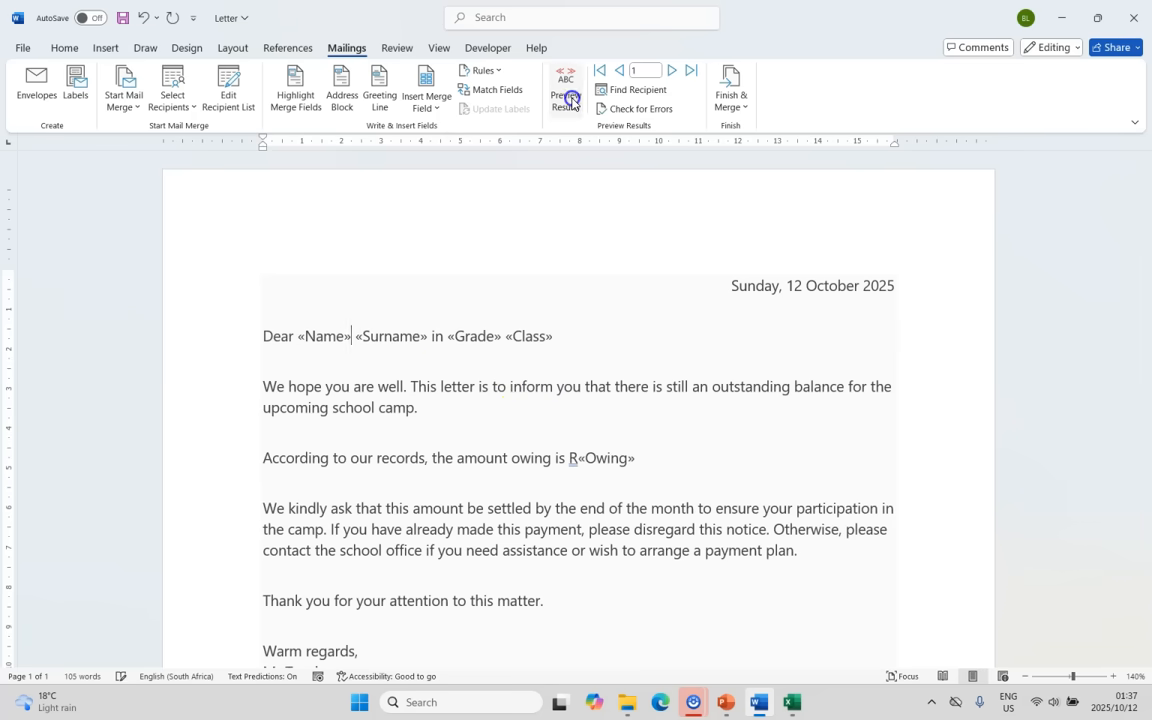
click(744, 105)
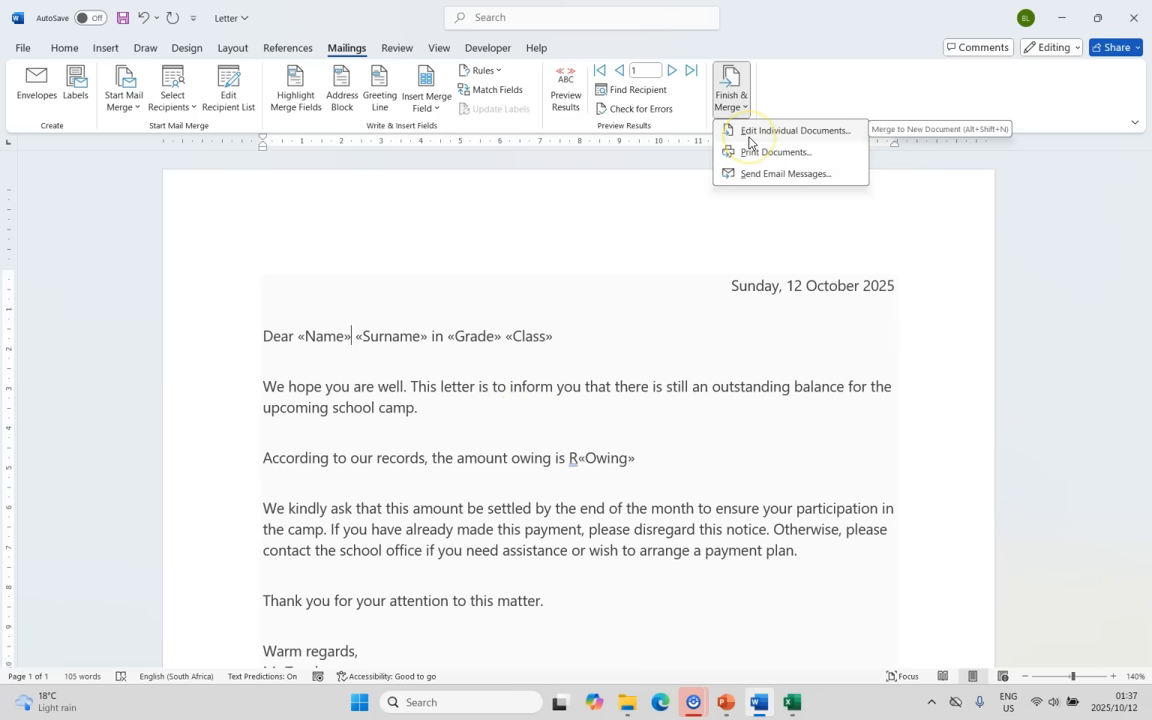
click(587, 263)
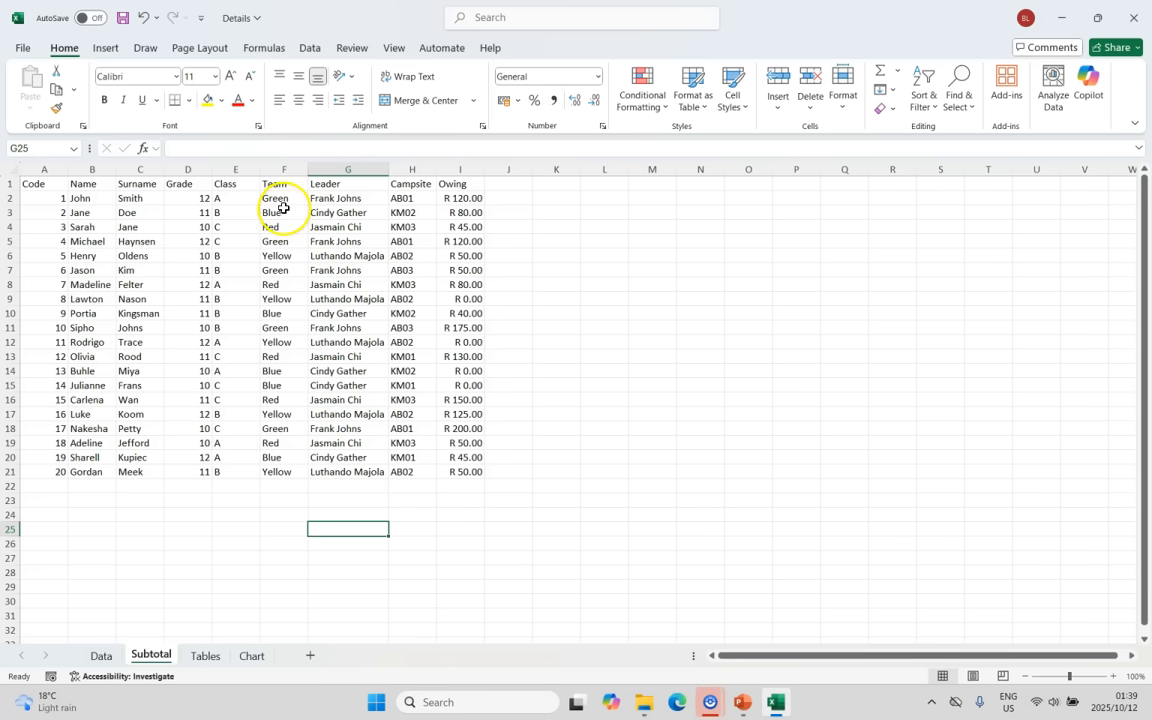
Step: Switch to the Details workbook in Excel and sort the Subtotal sheet's data range A1:I21 by Team from A to Z
drag(38, 183, 457, 472)
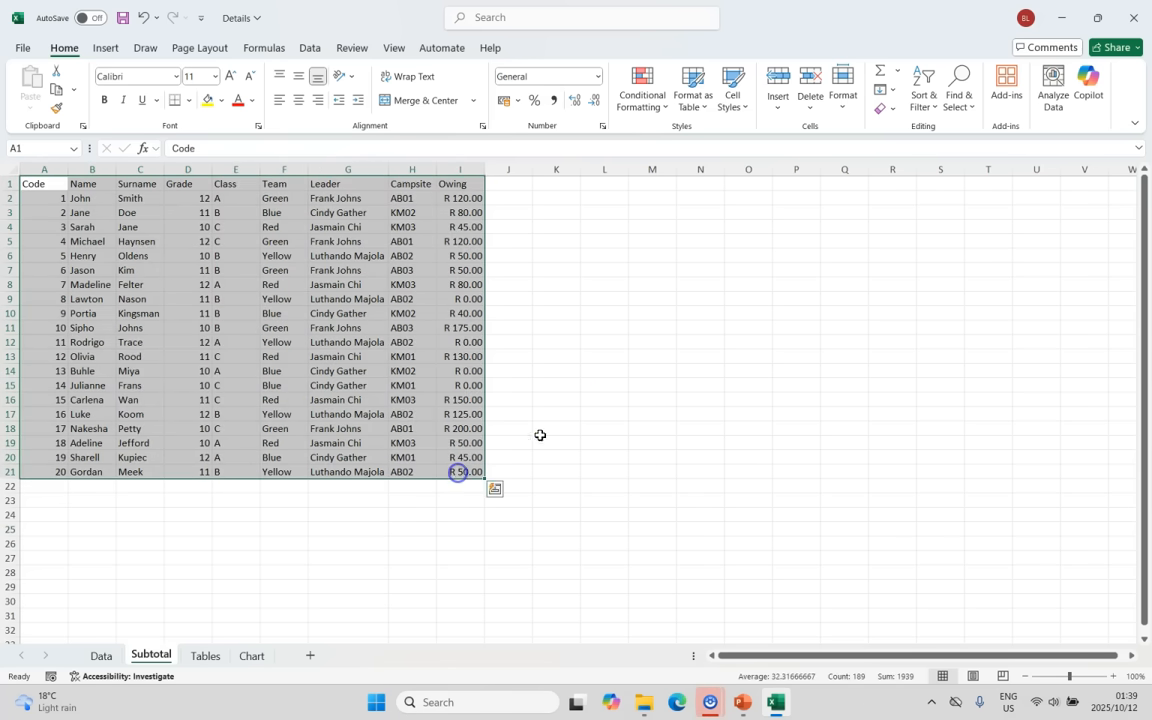
click(924, 100)
click(943, 174)
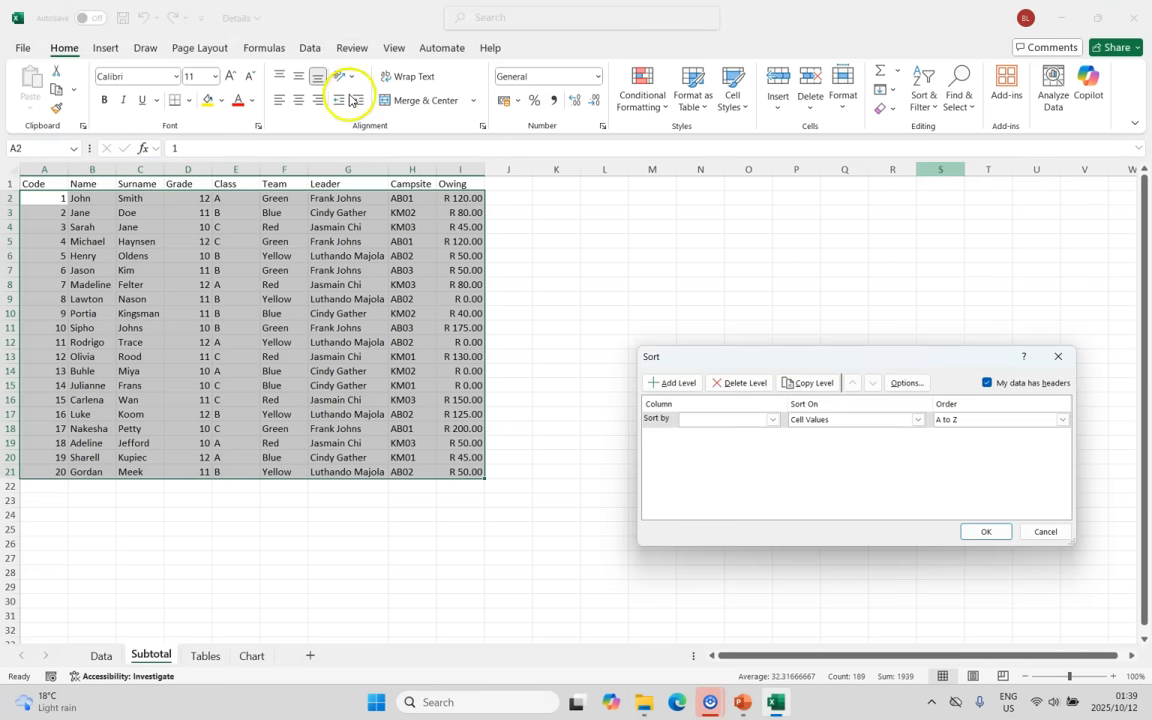
click(772, 419)
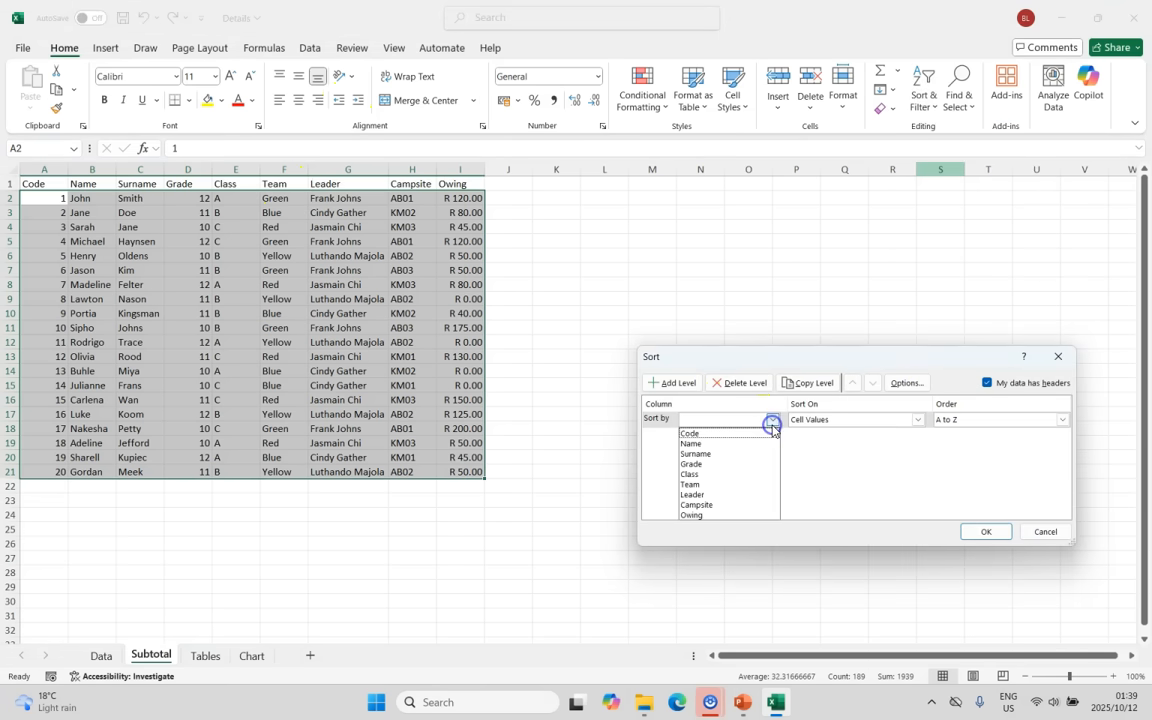
click(724, 485)
click(980, 531)
click(556, 284)
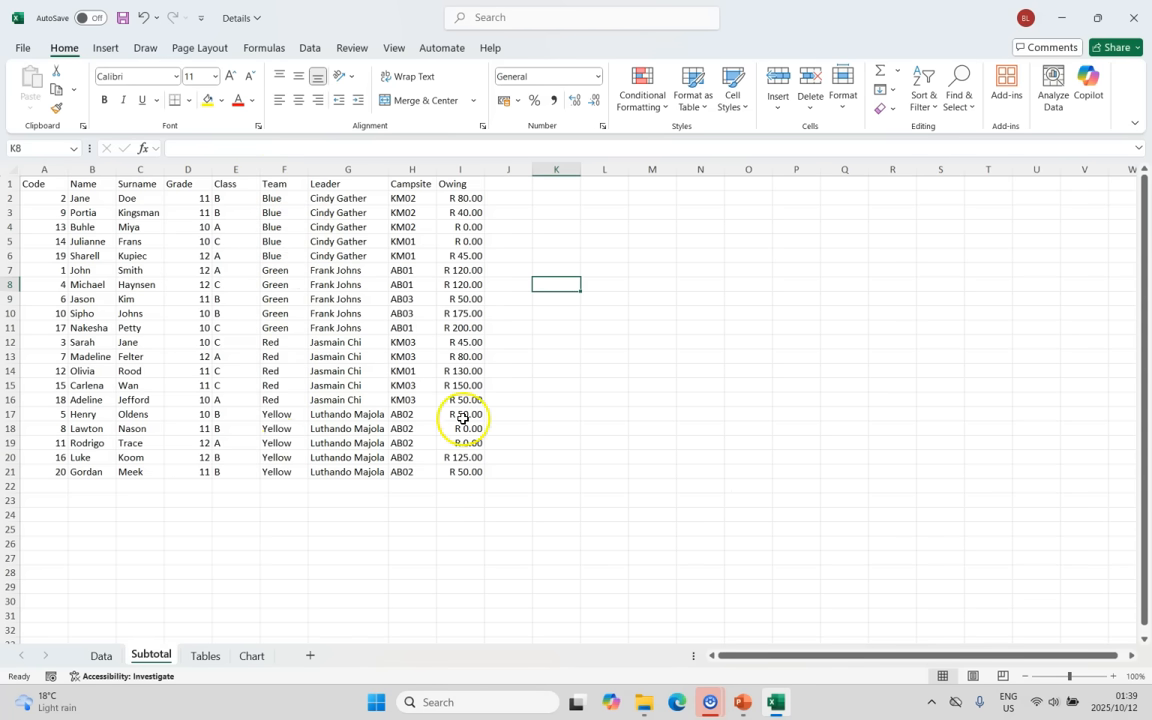
Step: Add subtotals to the sorted data that average the Owing column at each change in Team
click(46, 186)
drag(46, 186, 470, 470)
click(307, 48)
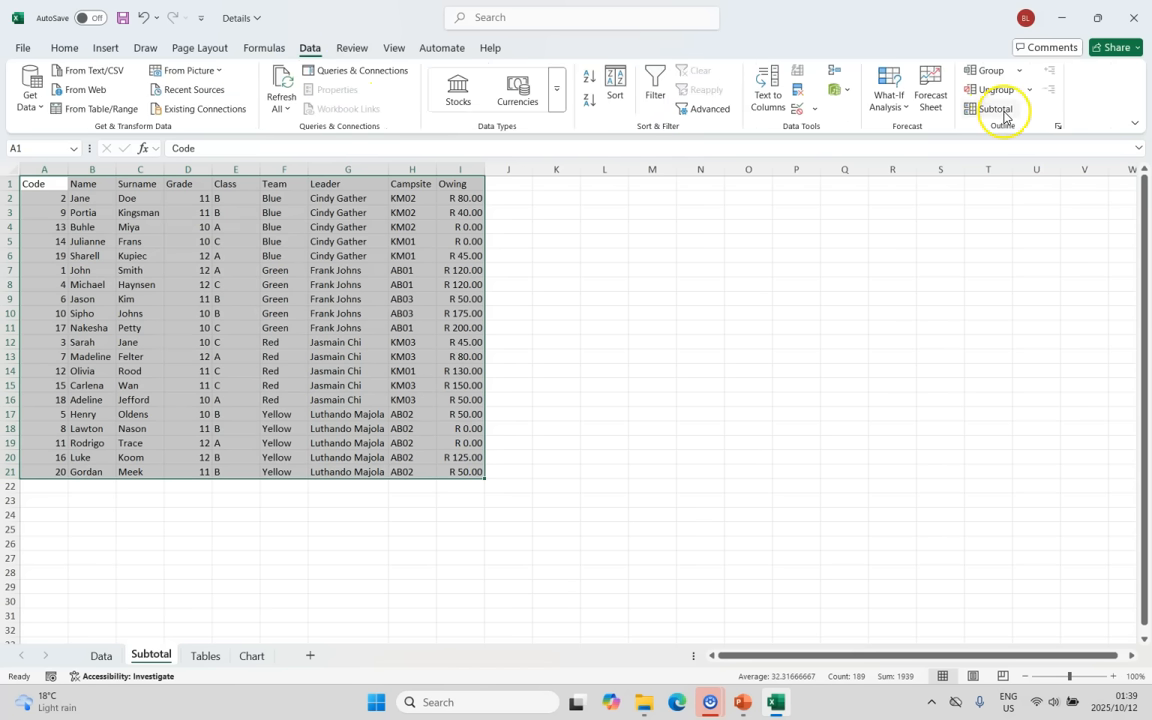
click(1005, 117)
drag(816, 236, 699, 249)
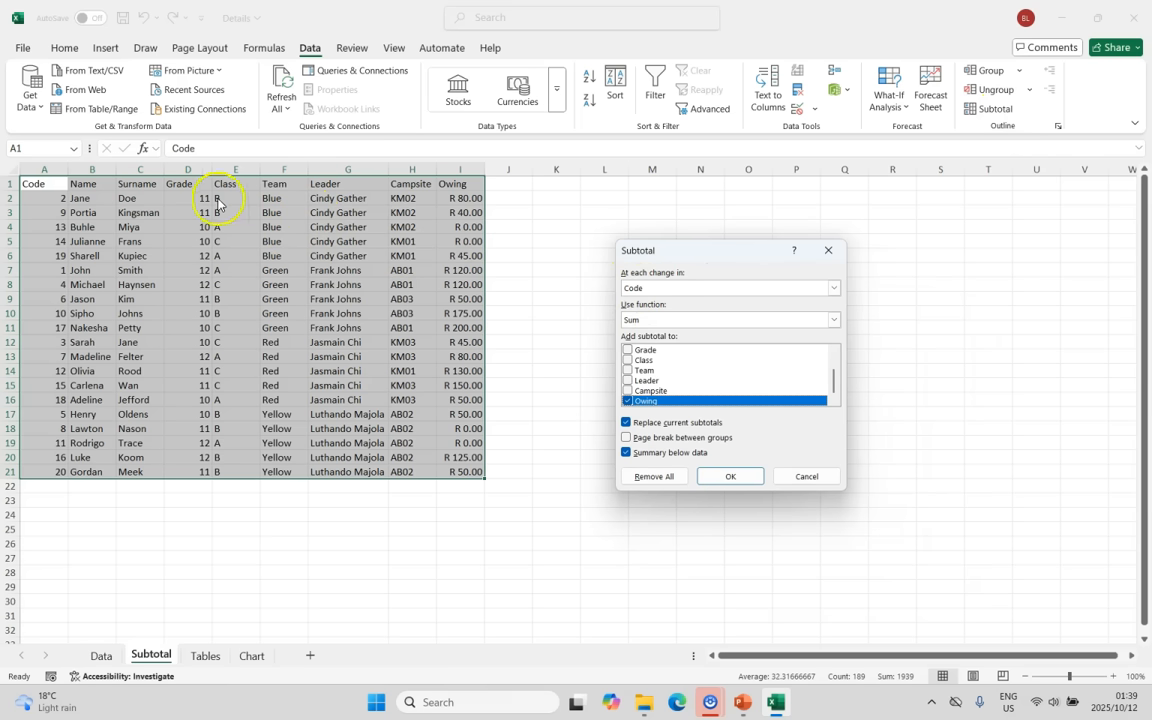
click(834, 289)
click(647, 353)
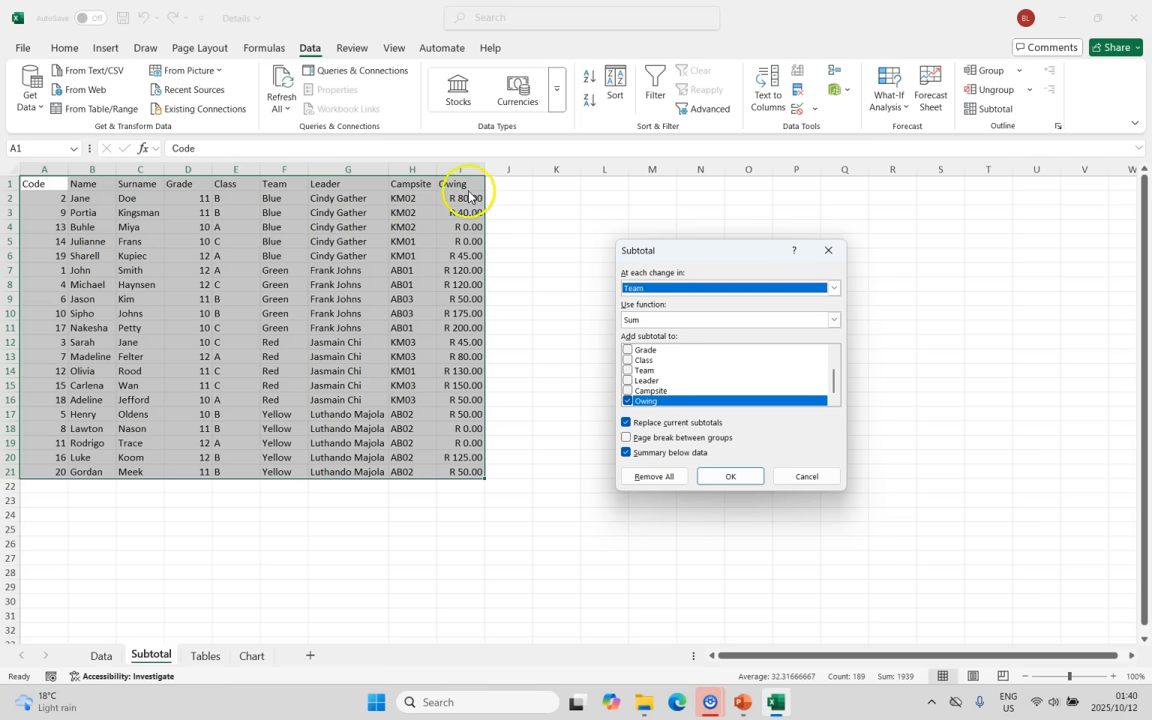
click(659, 321)
click(656, 356)
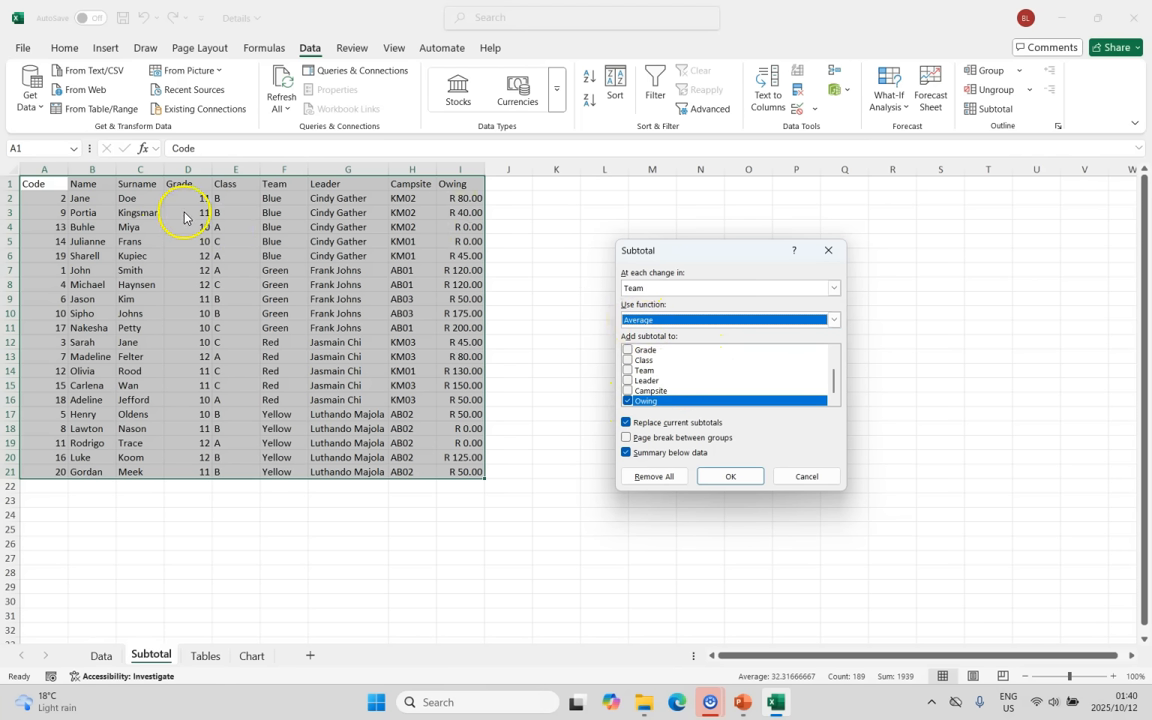
click(749, 480)
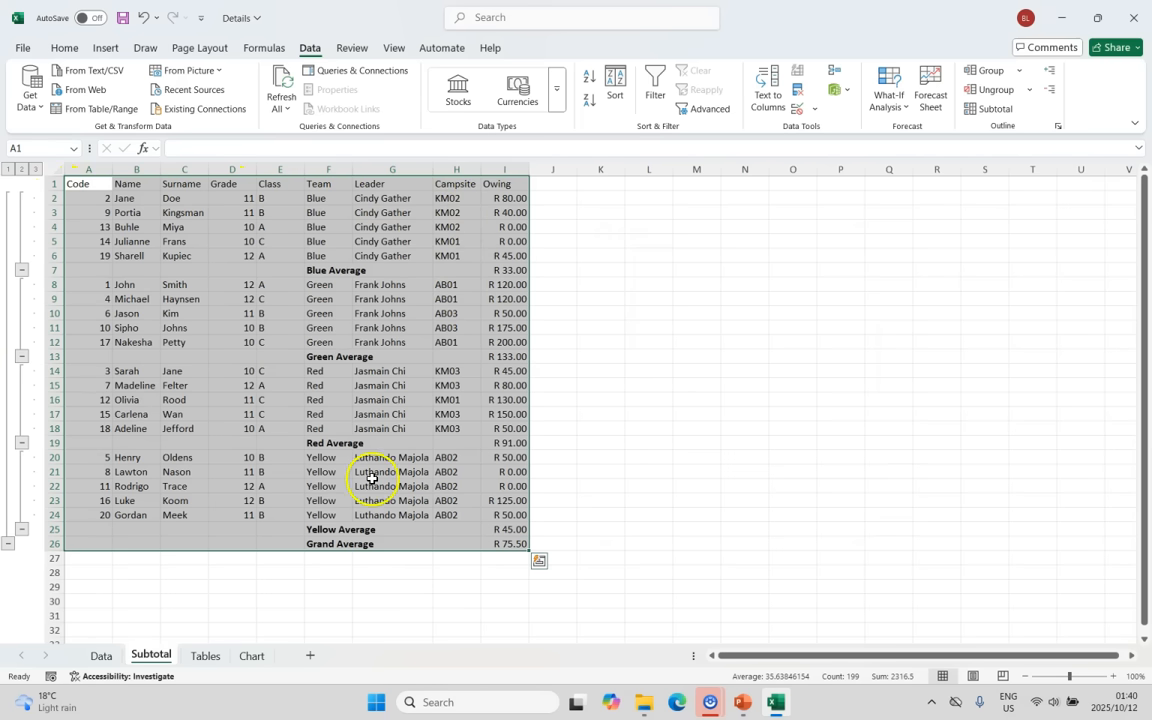
Step: Examine the average formulas for the Blue, Green, Red and Yellow teams in the Owing column
click(515, 269)
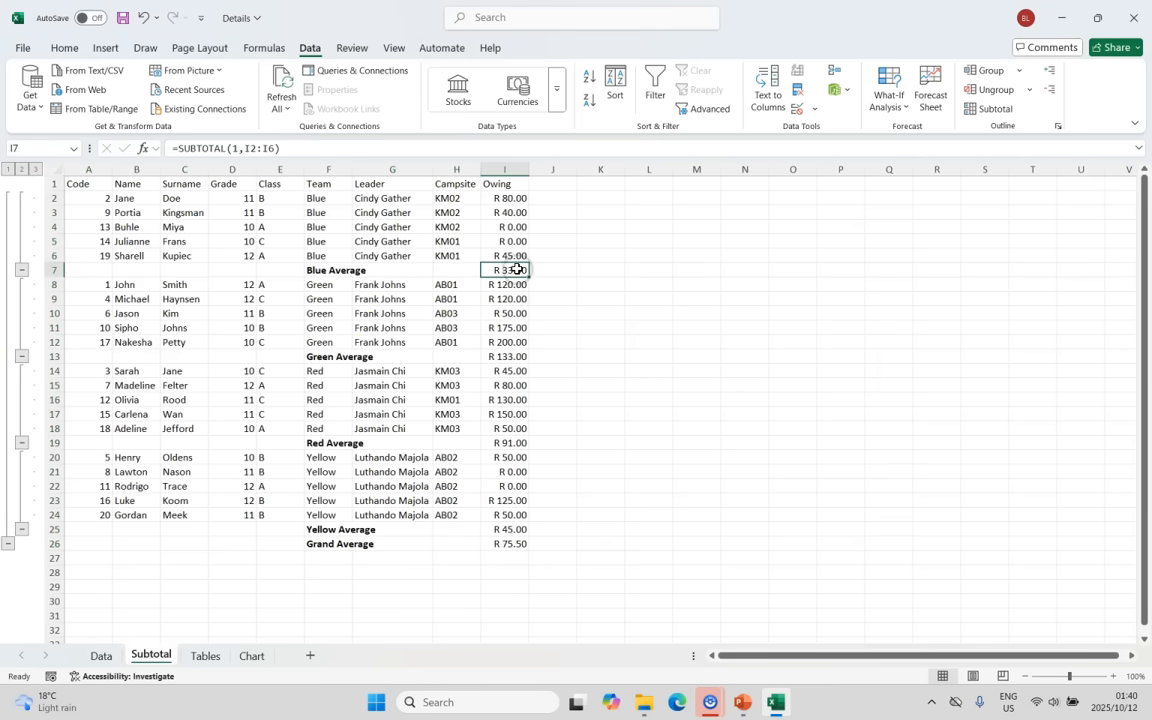
click(510, 357)
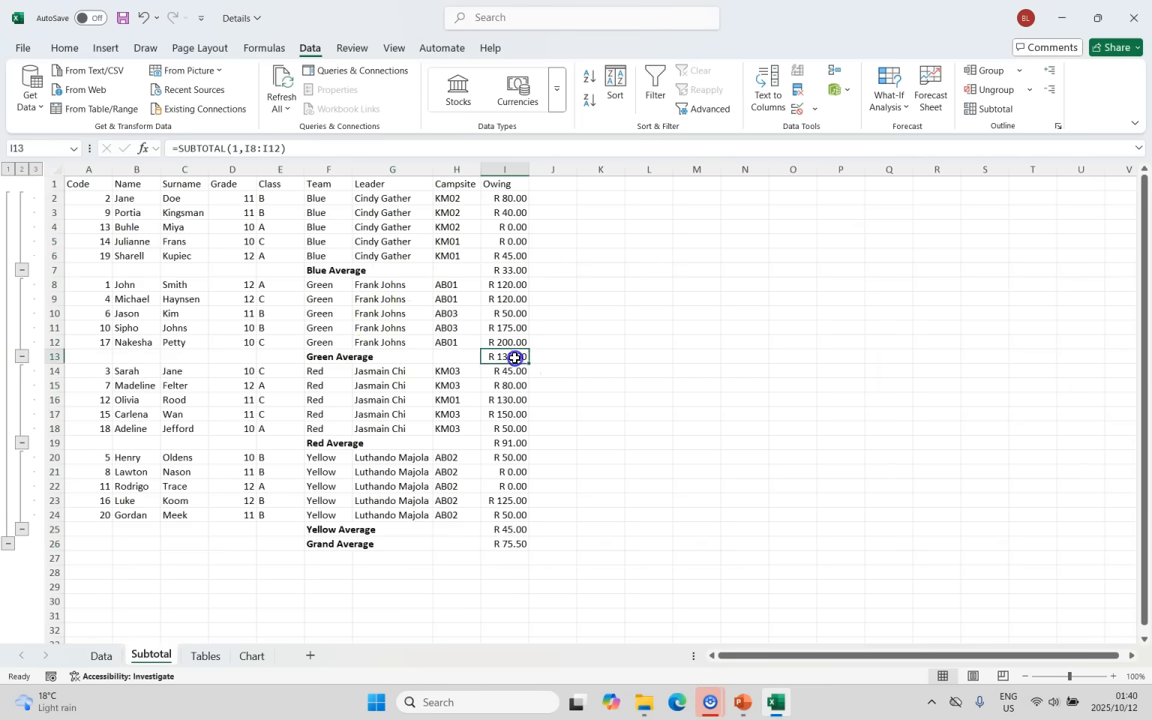
click(509, 442)
click(502, 530)
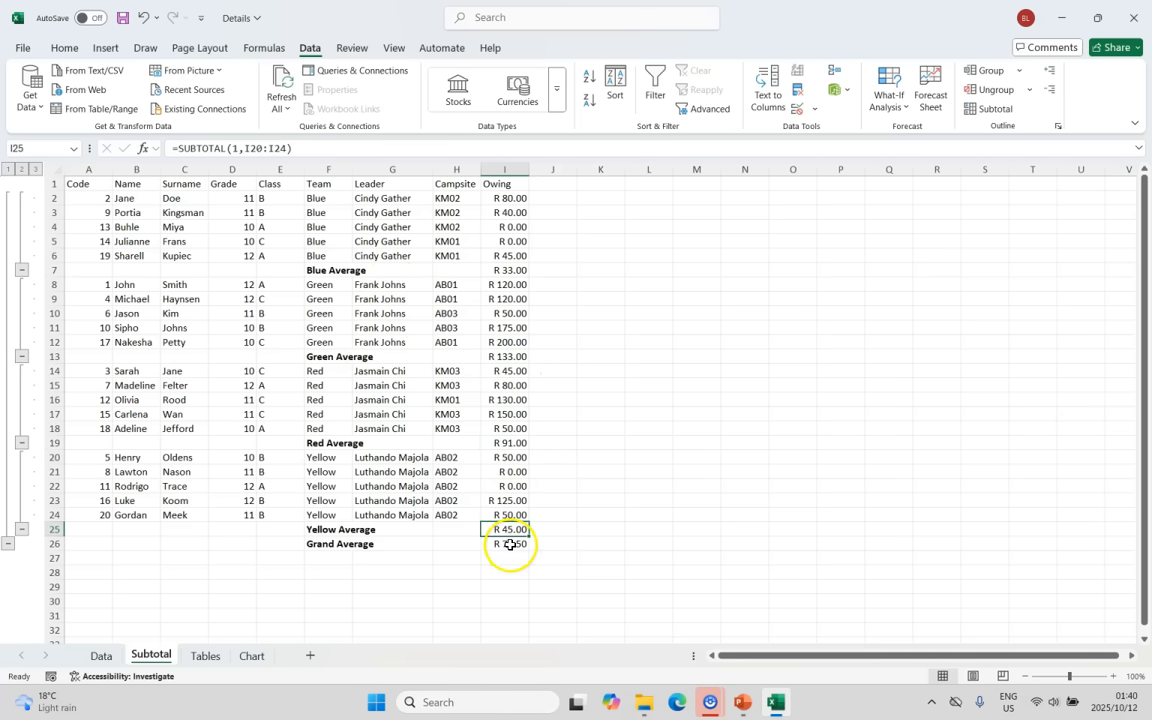
Step: View the subtotals at outline levels 1, 2 and 3, and collapse the Blue team's rows
click(8, 170)
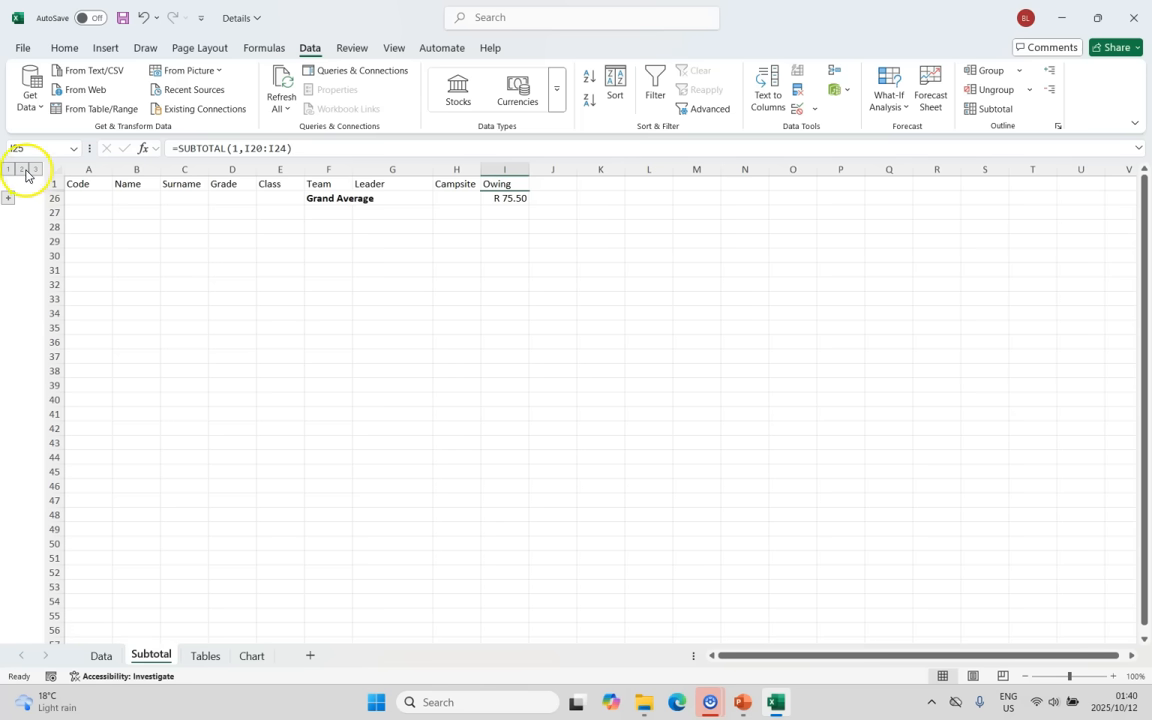
click(23, 170)
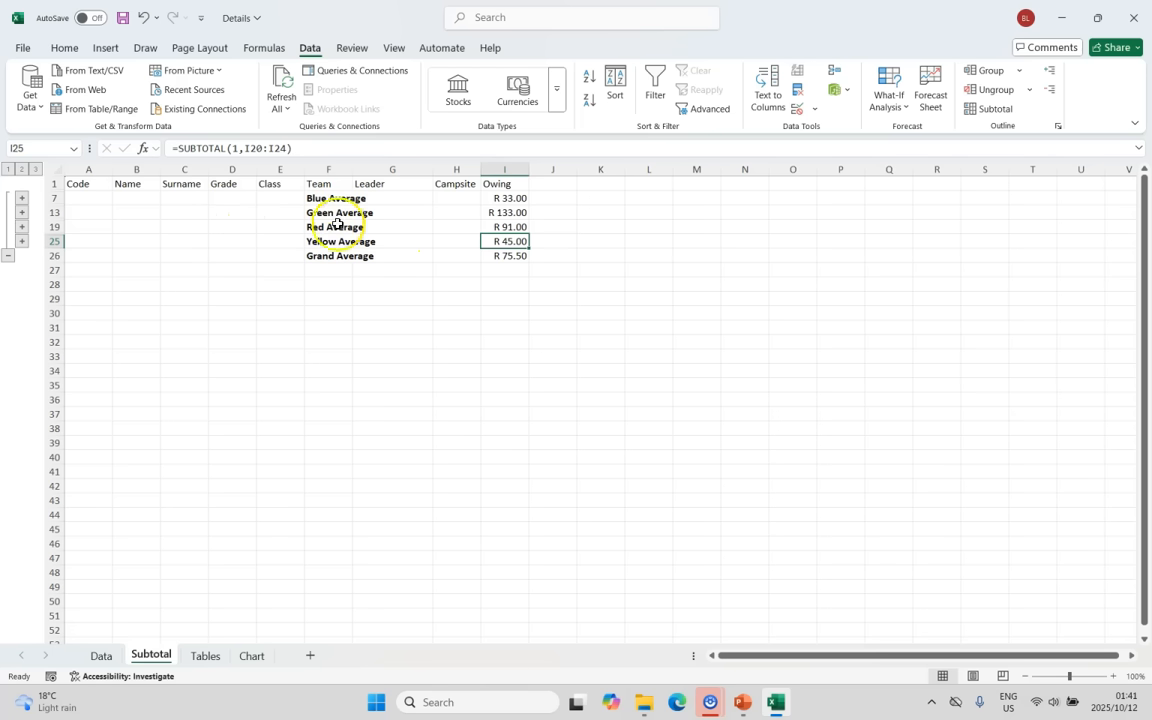
click(36, 170)
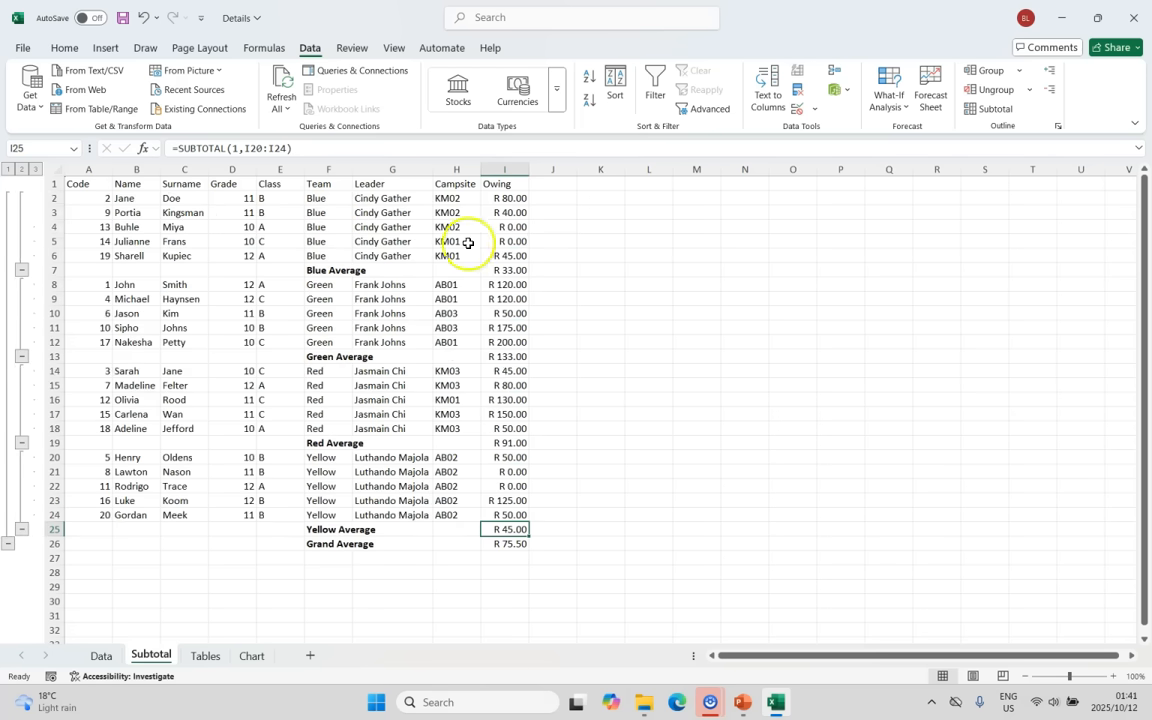
click(21, 270)
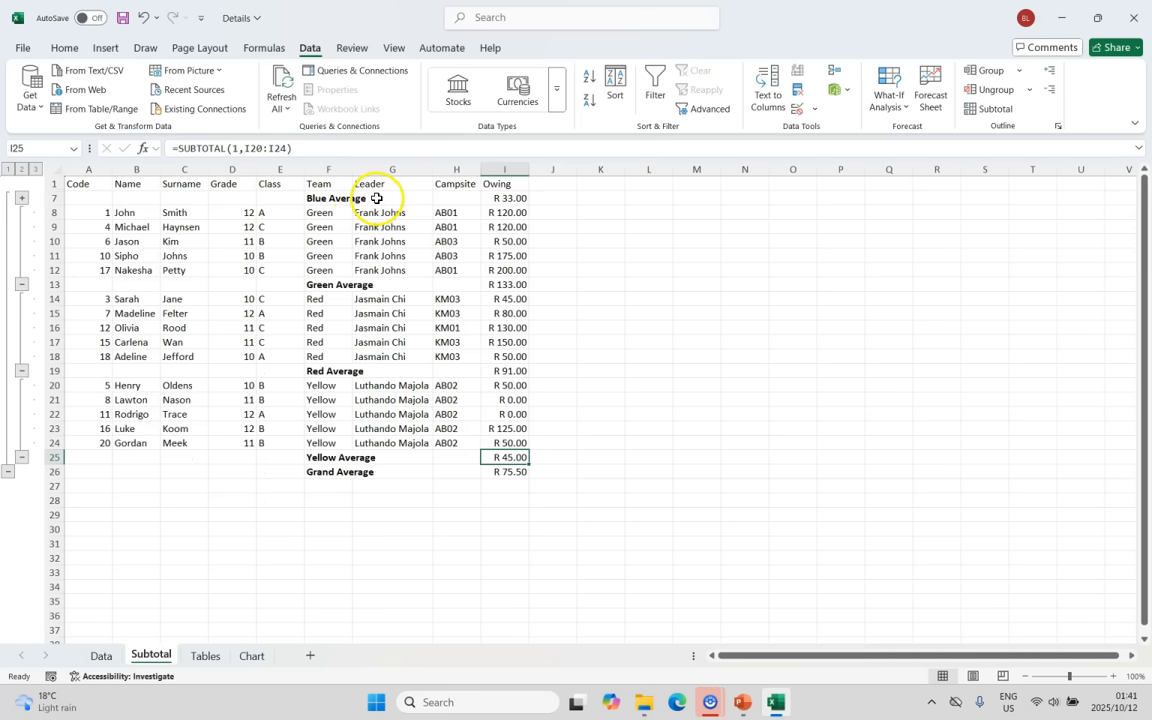
Step: Collapse the Green team's rows in the subtotal outline, and expand the Green and Blue teams' rows again
click(21, 285)
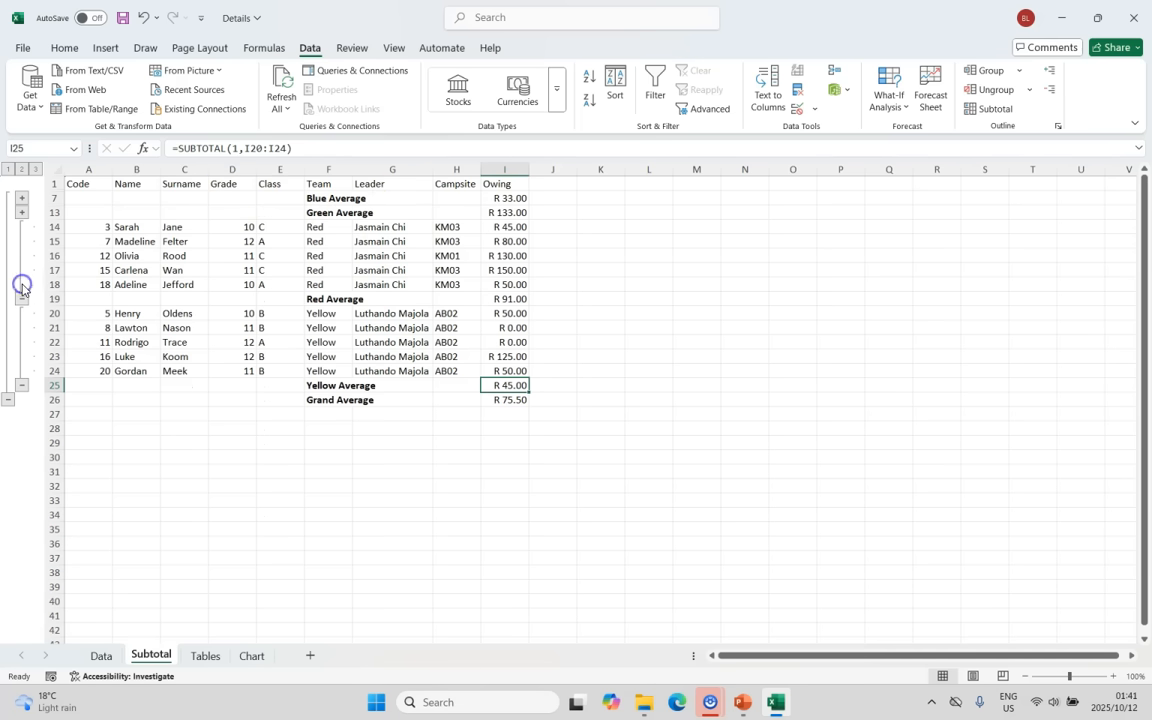
click(22, 213)
click(21, 199)
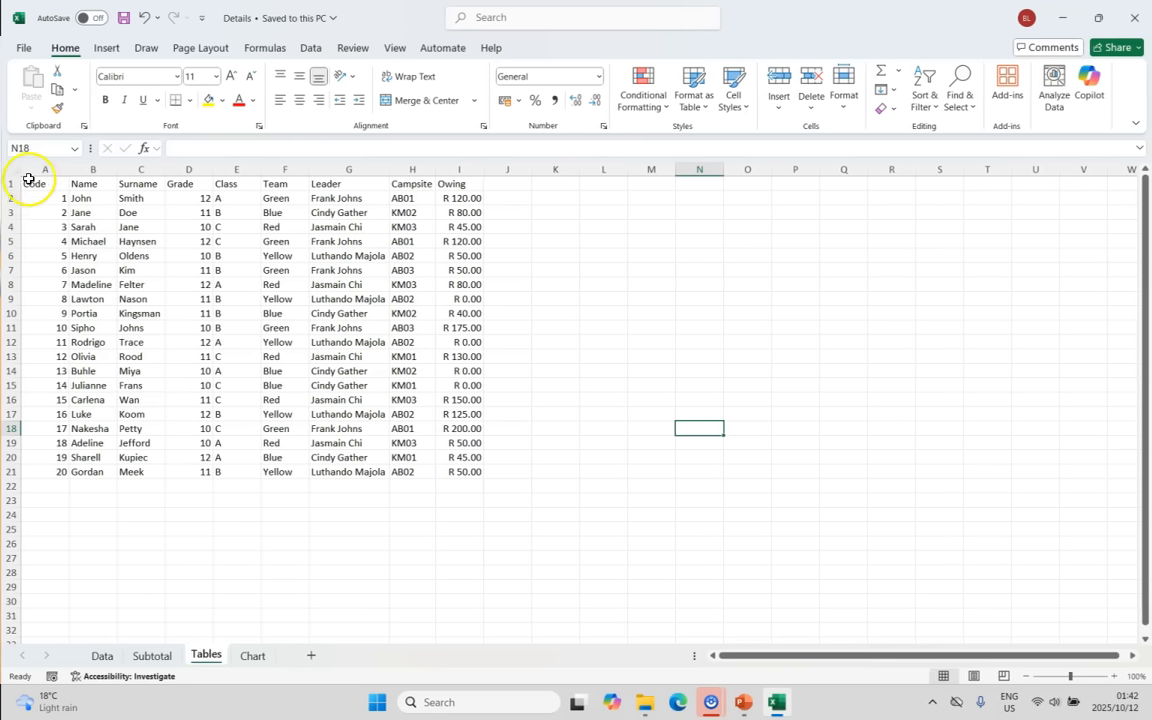
Step: Convert the Tables sheet's range A1:I21 into a table with headers, and sort it by Surname from A to Z
drag(33, 184, 478, 470)
click(105, 47)
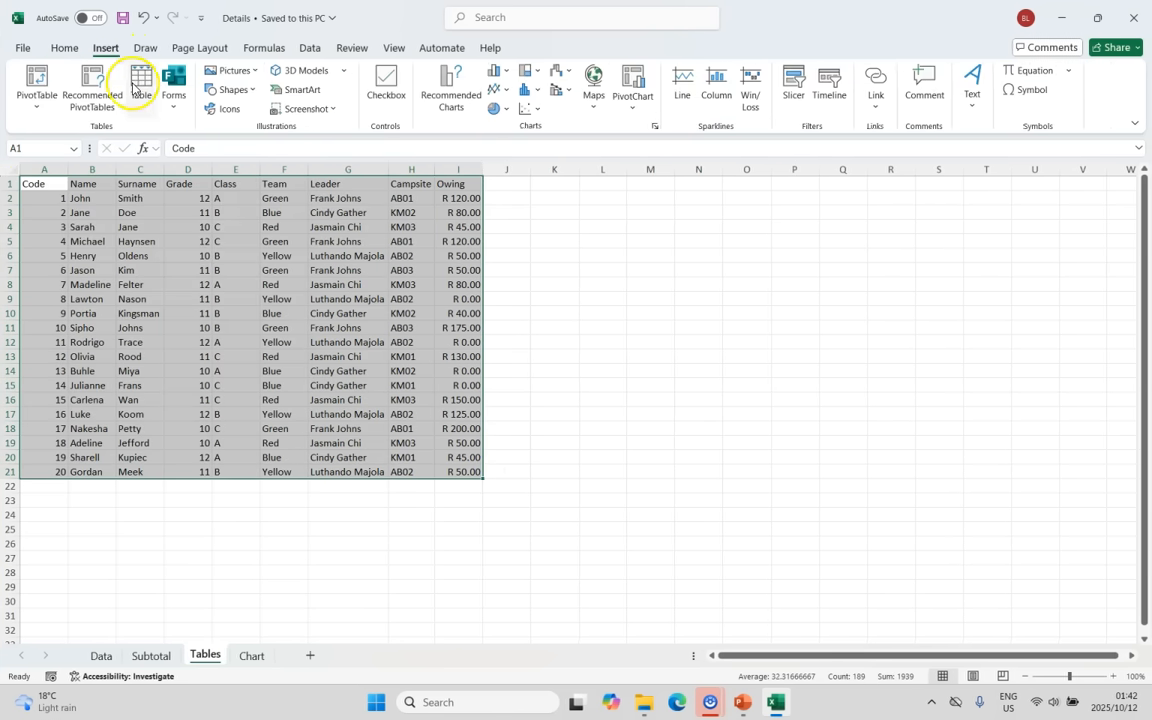
click(138, 88)
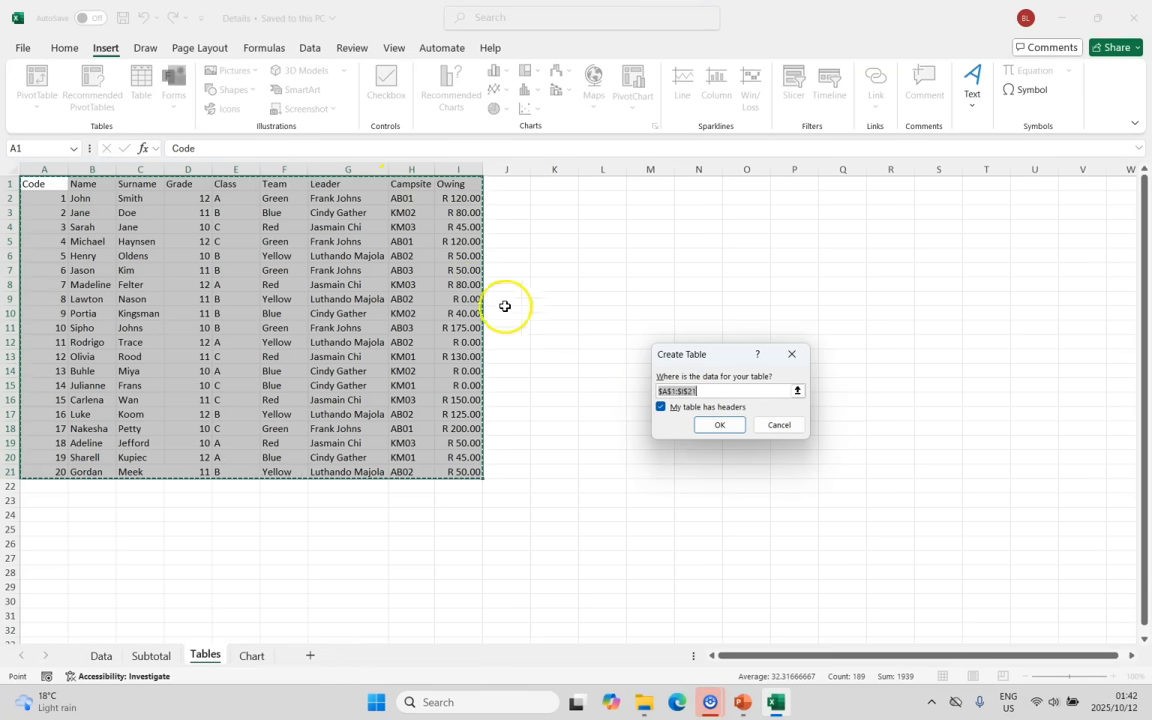
click(718, 425)
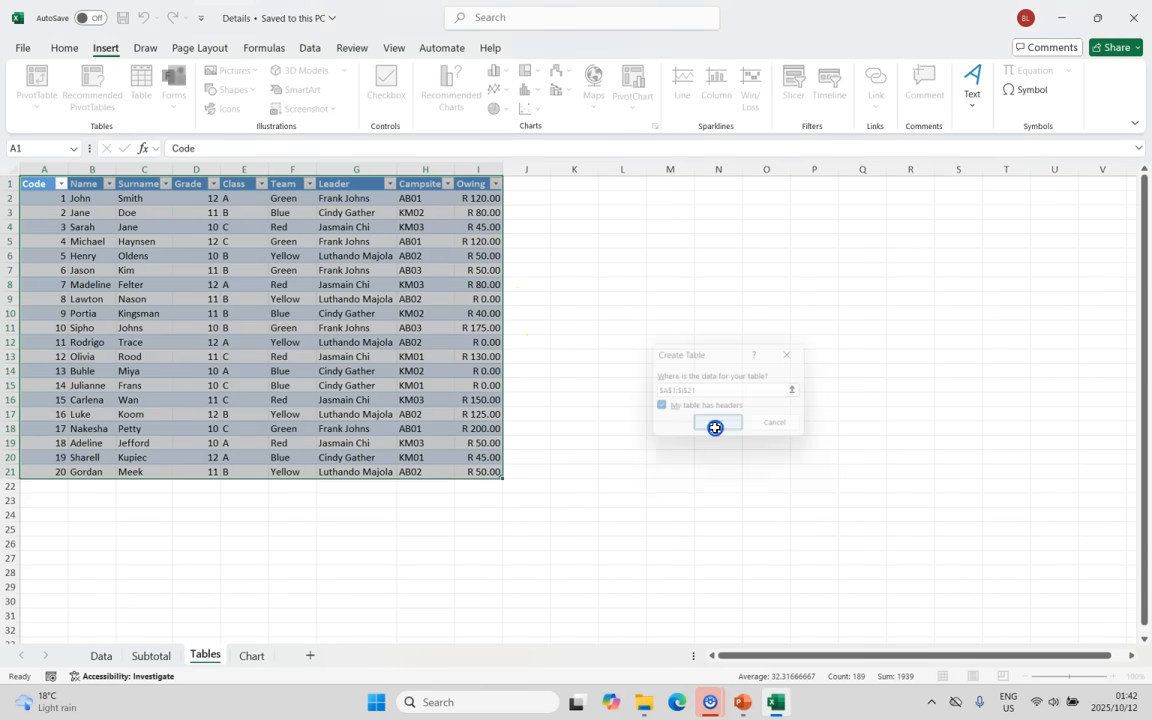
click(611, 347)
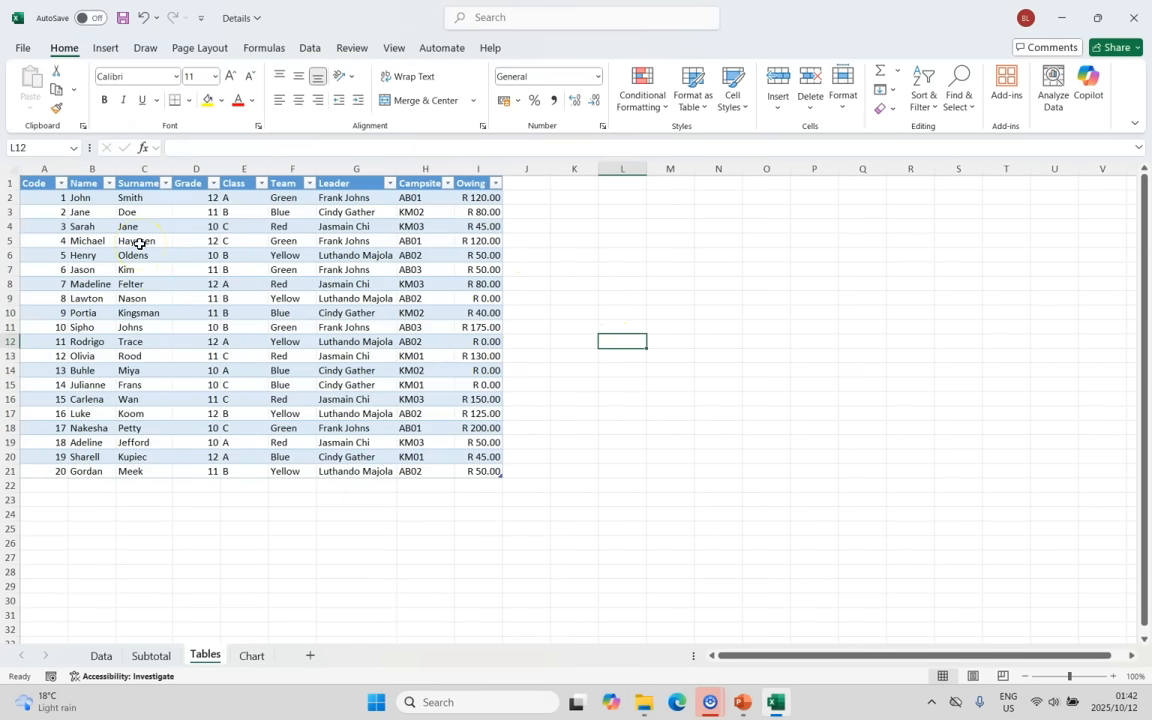
click(166, 184)
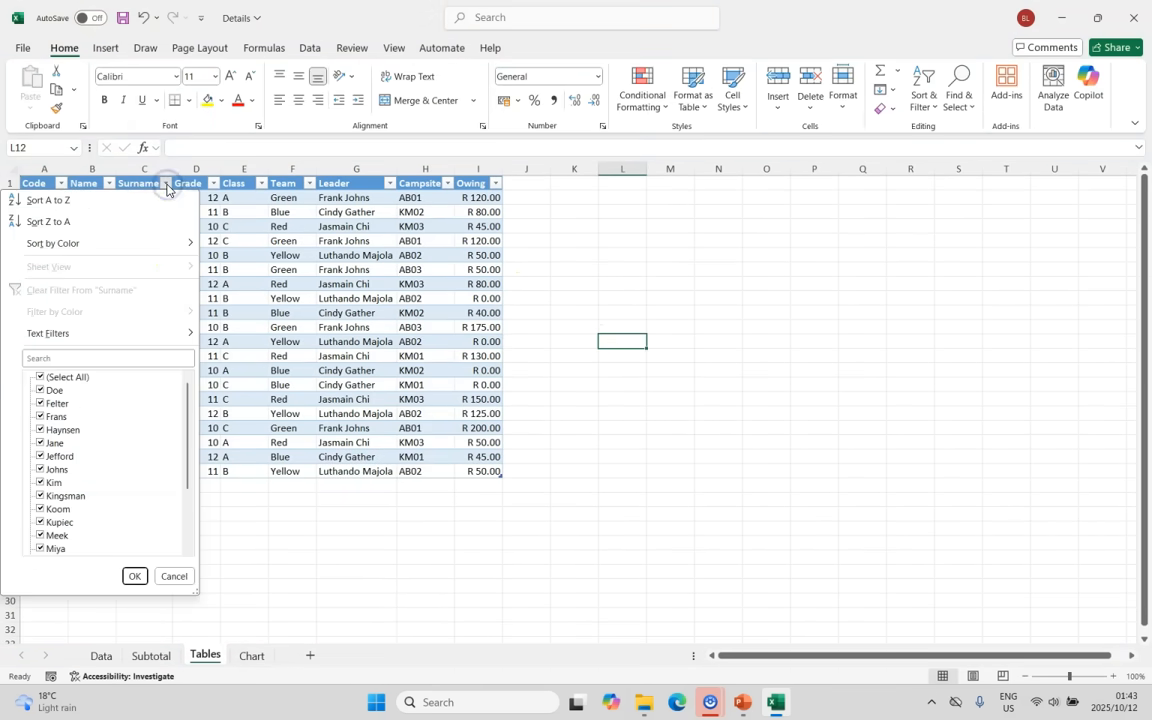
click(121, 201)
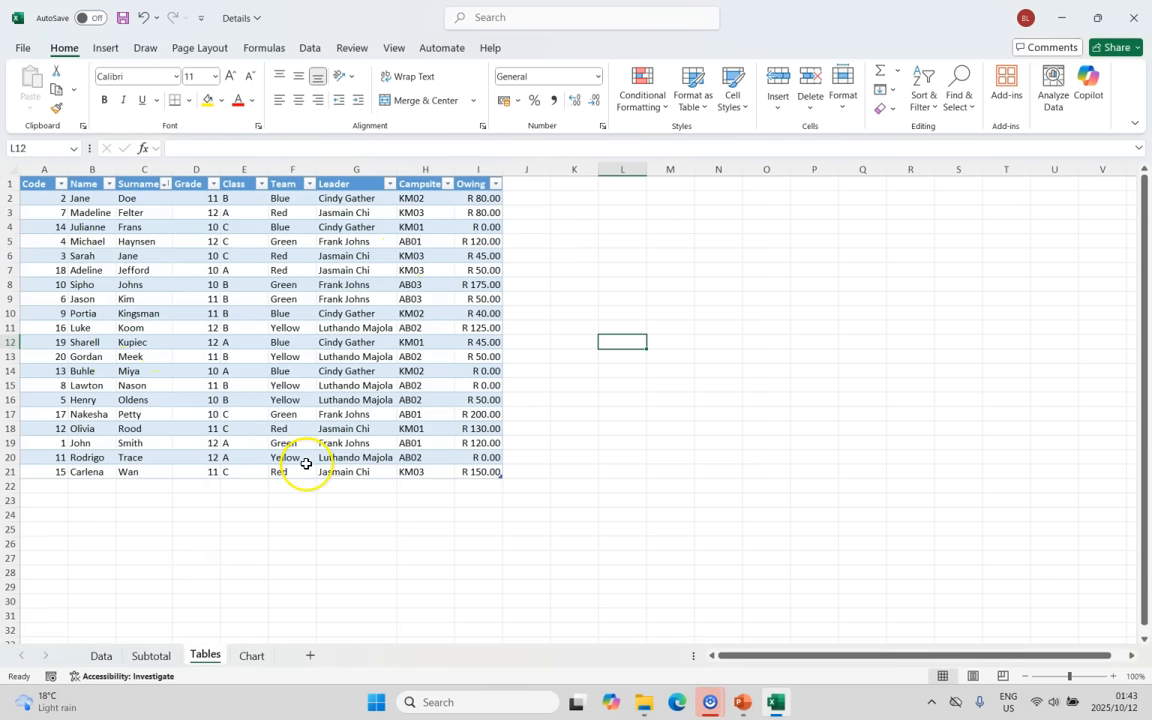
Step: Filter the Grade column to grades 10 and 12, and clear that filter again
click(214, 184)
click(61, 378)
click(60, 391)
click(61, 417)
click(155, 577)
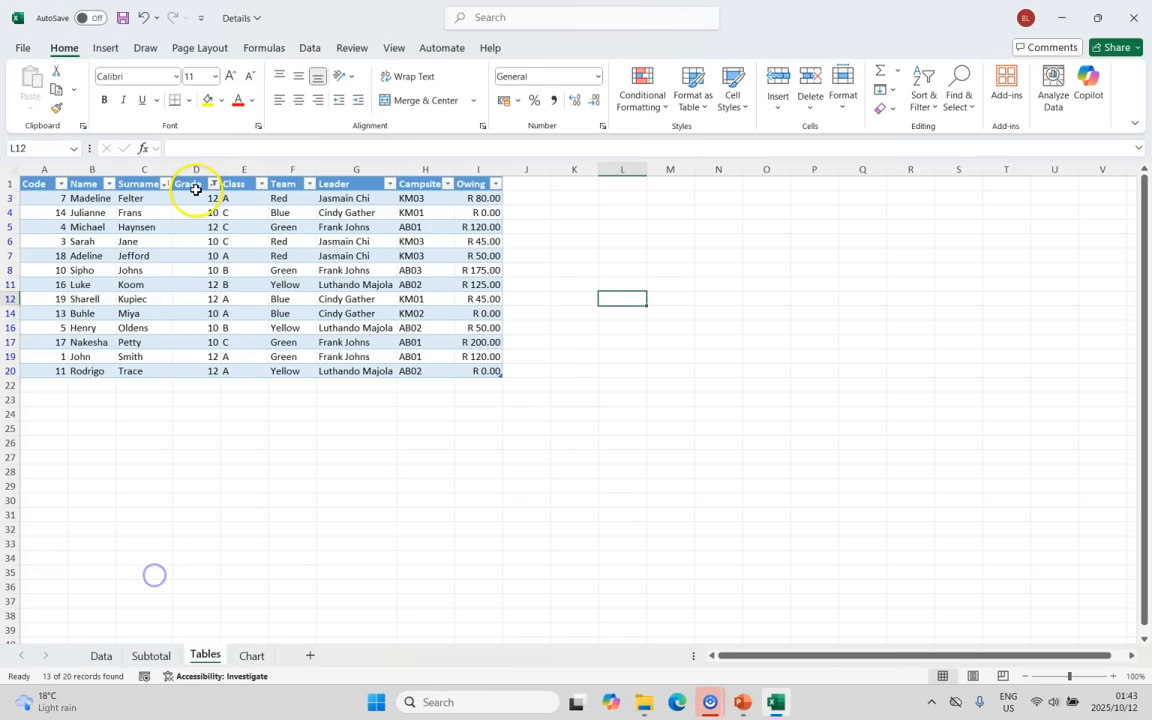
click(215, 188)
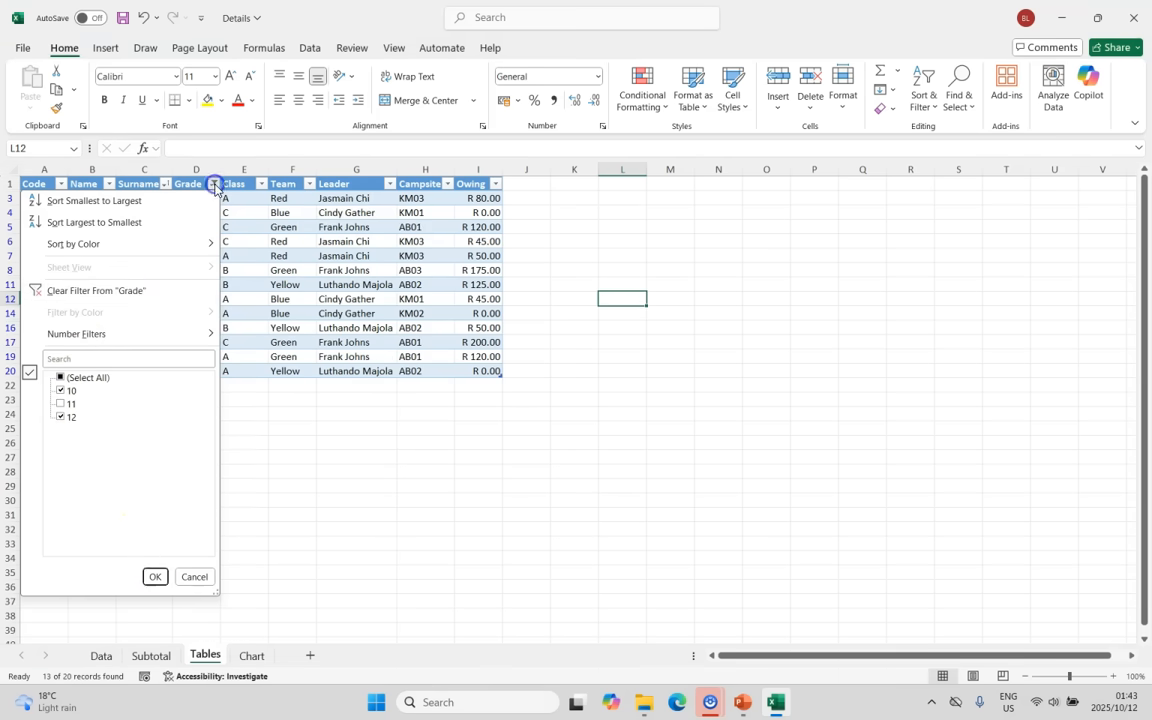
click(157, 291)
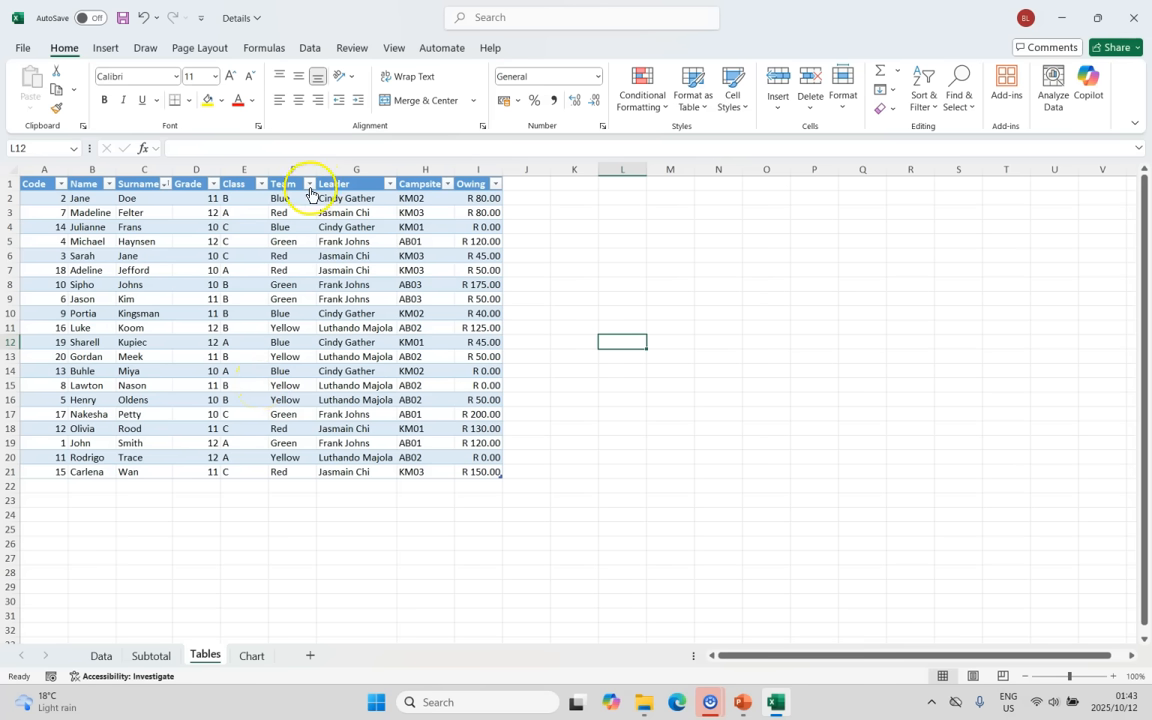
Step: Filter the table's Team column to the Green team only
click(309, 184)
click(156, 378)
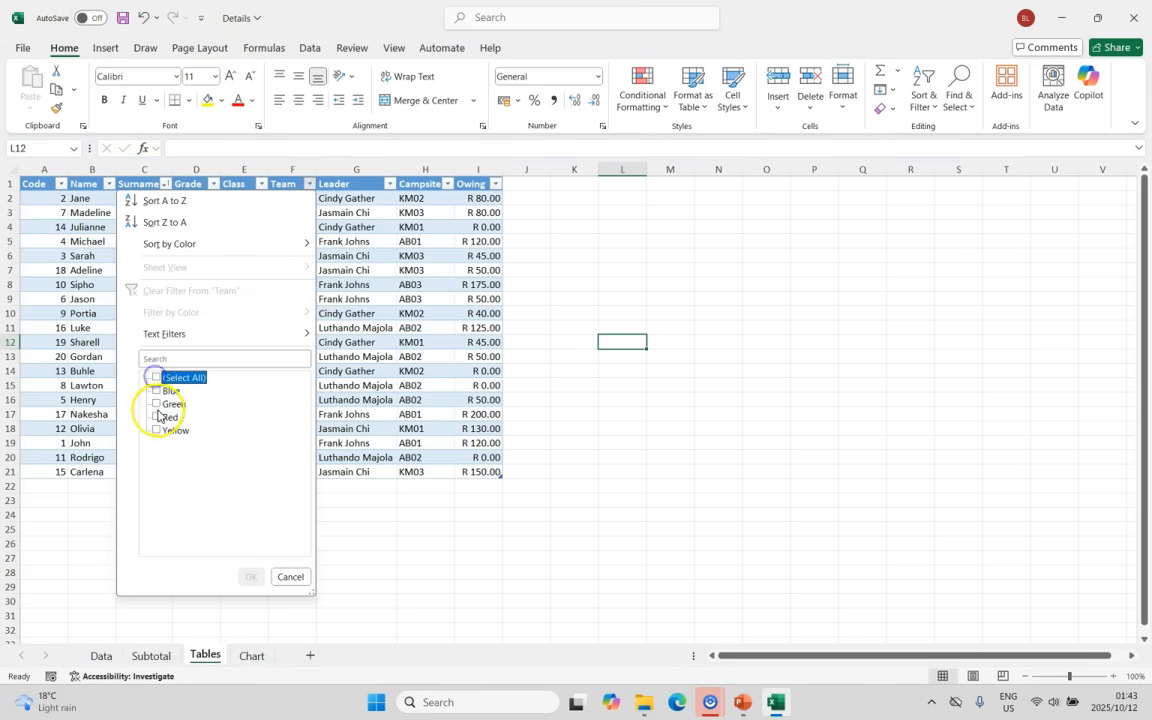
click(156, 404)
key(Return)
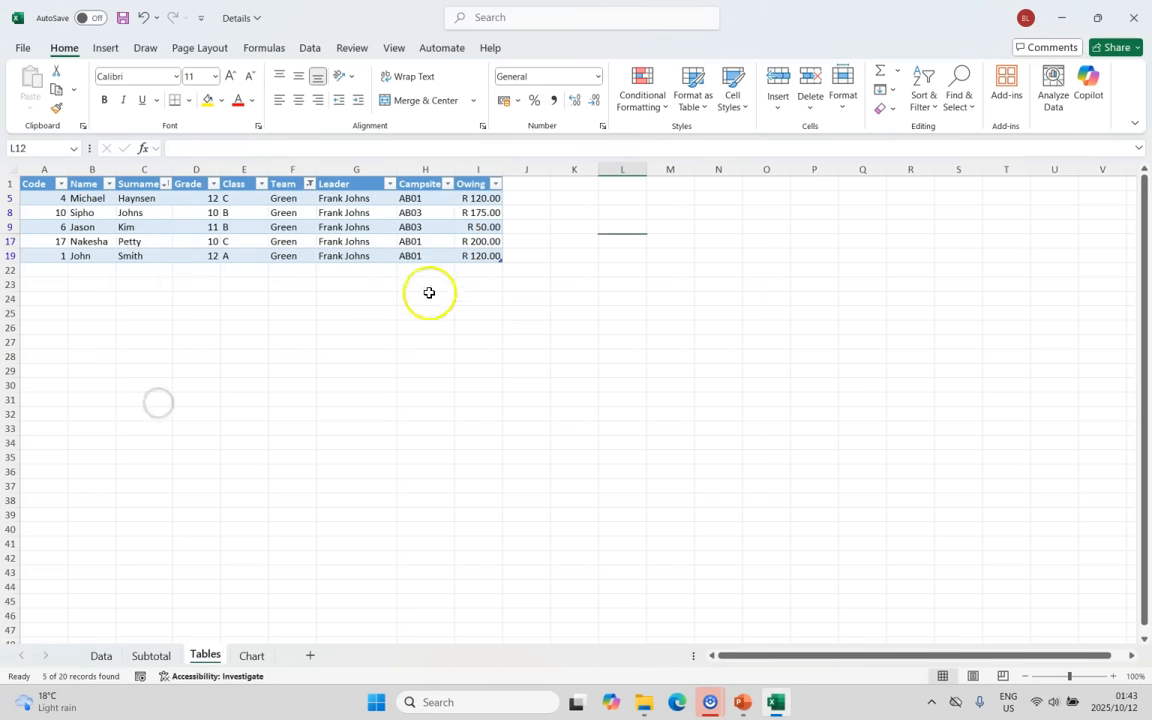
Step: Filter the Owing column to amounts greater than or equal to 100
click(496, 186)
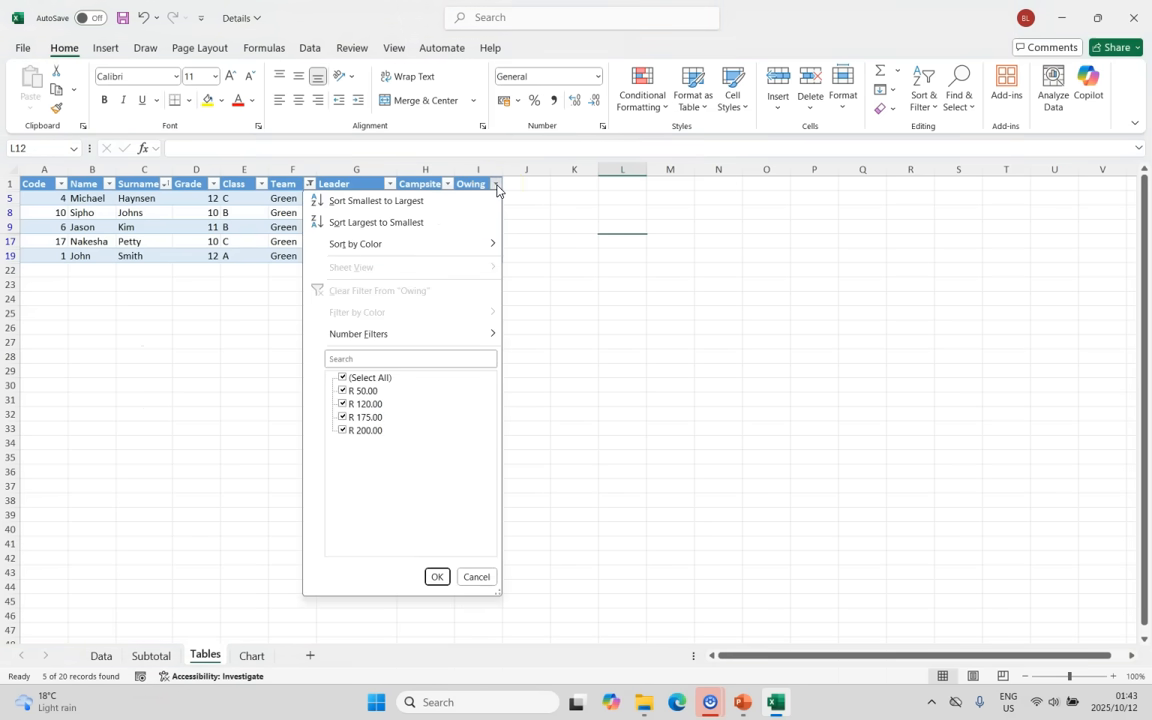
mouse_move(423, 346)
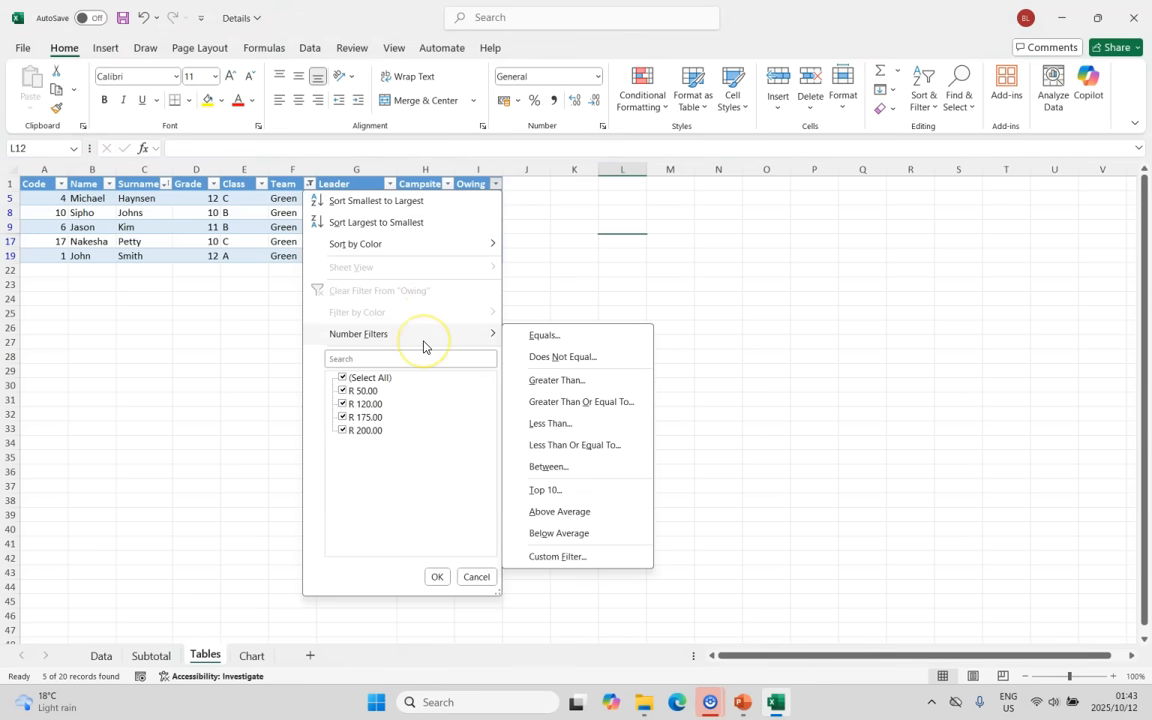
click(598, 402)
text(100)
click(882, 468)
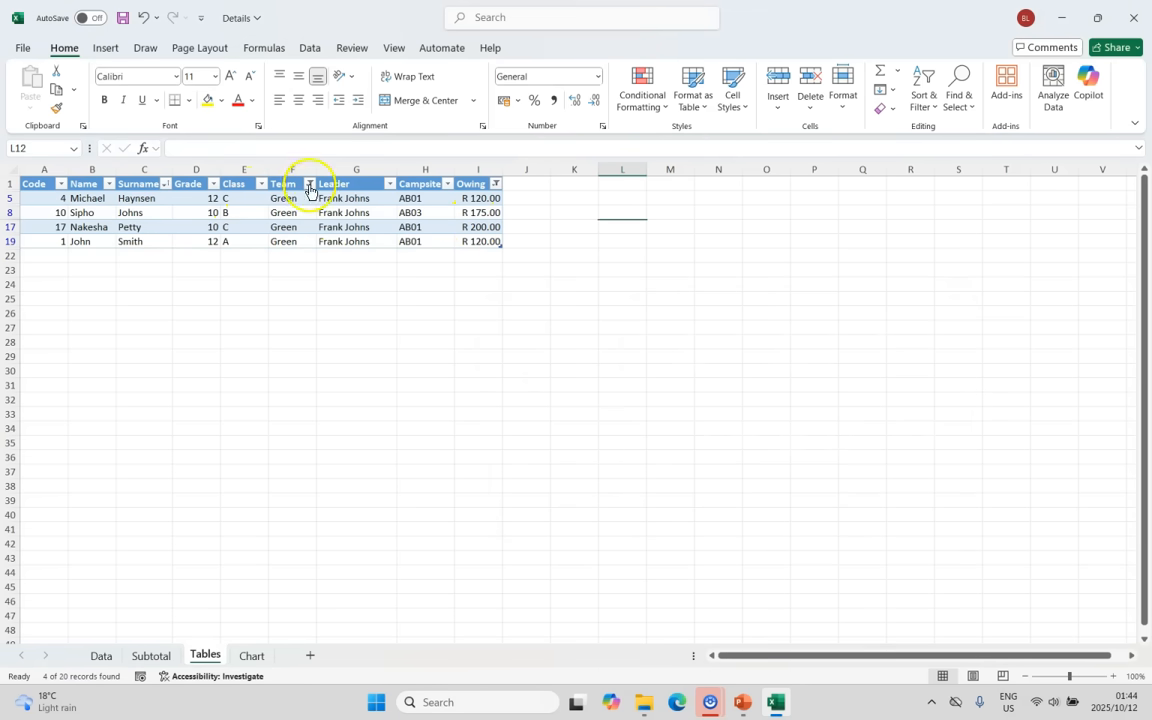
Step: Clear the filters from the Owing and Team columns
click(495, 184)
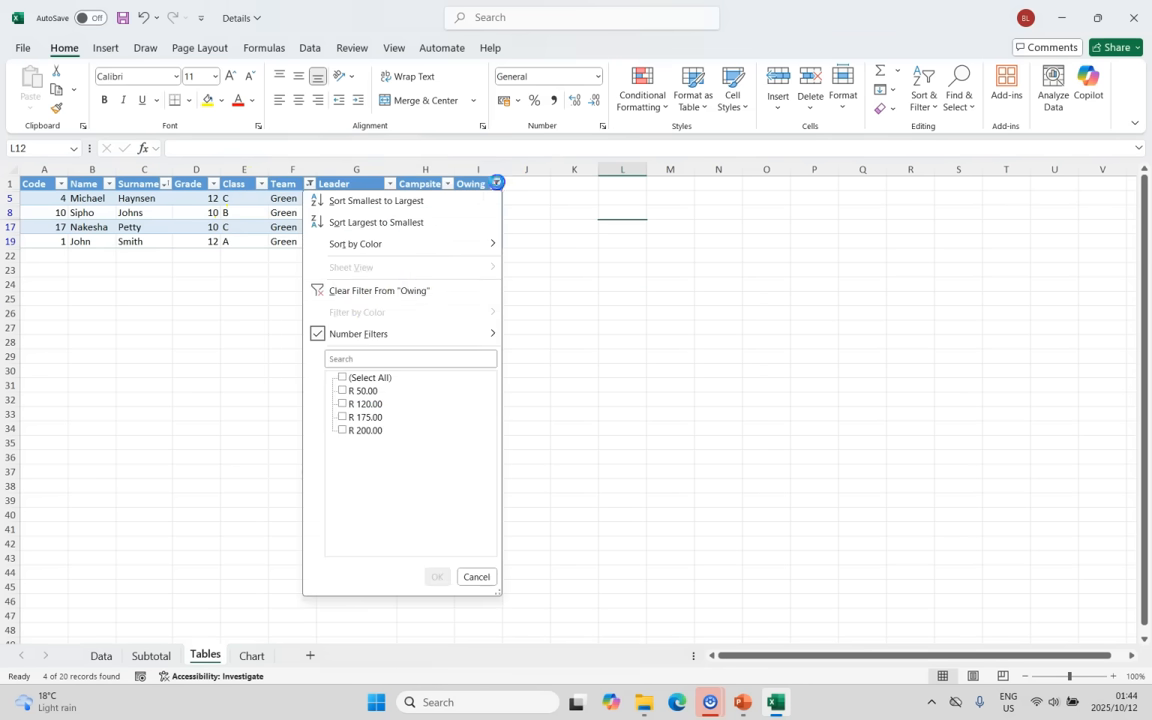
click(377, 292)
click(309, 184)
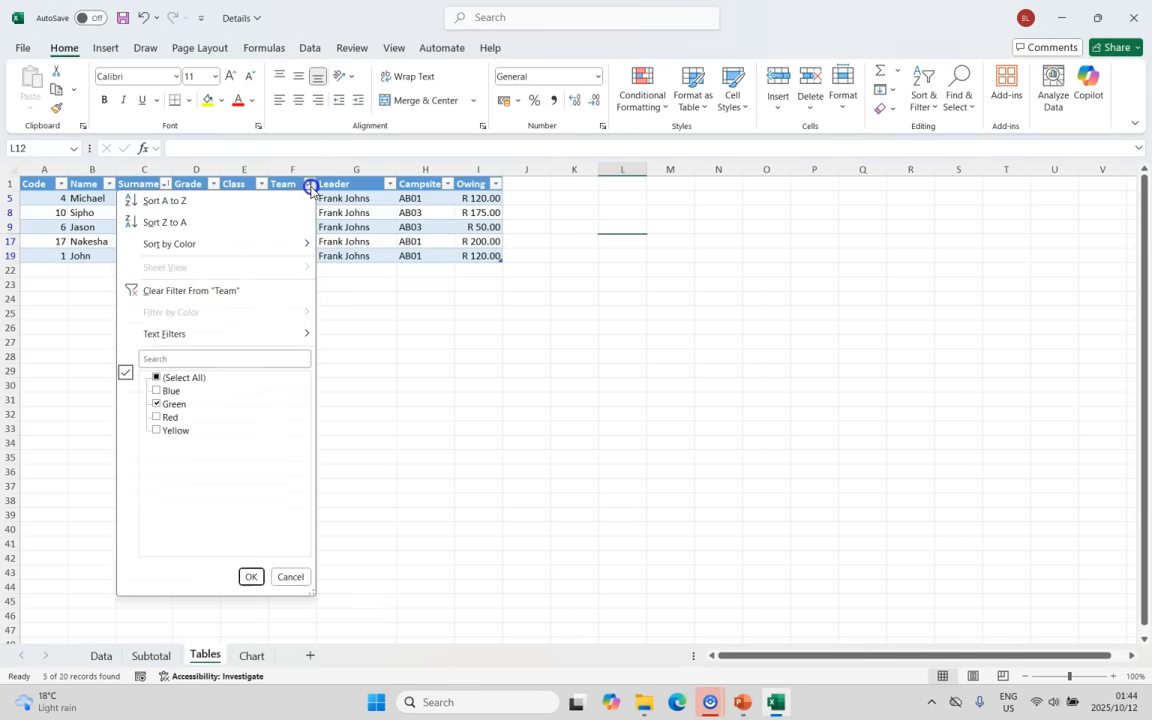
click(276, 292)
click(110, 184)
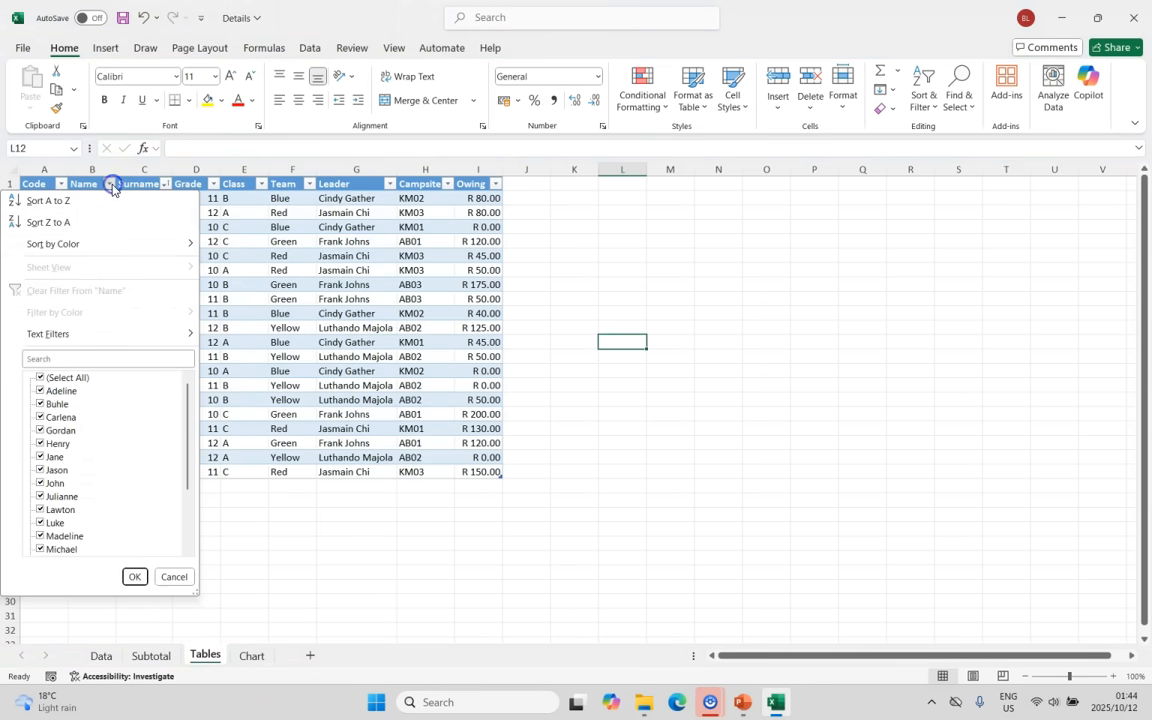
mouse_move(111, 342)
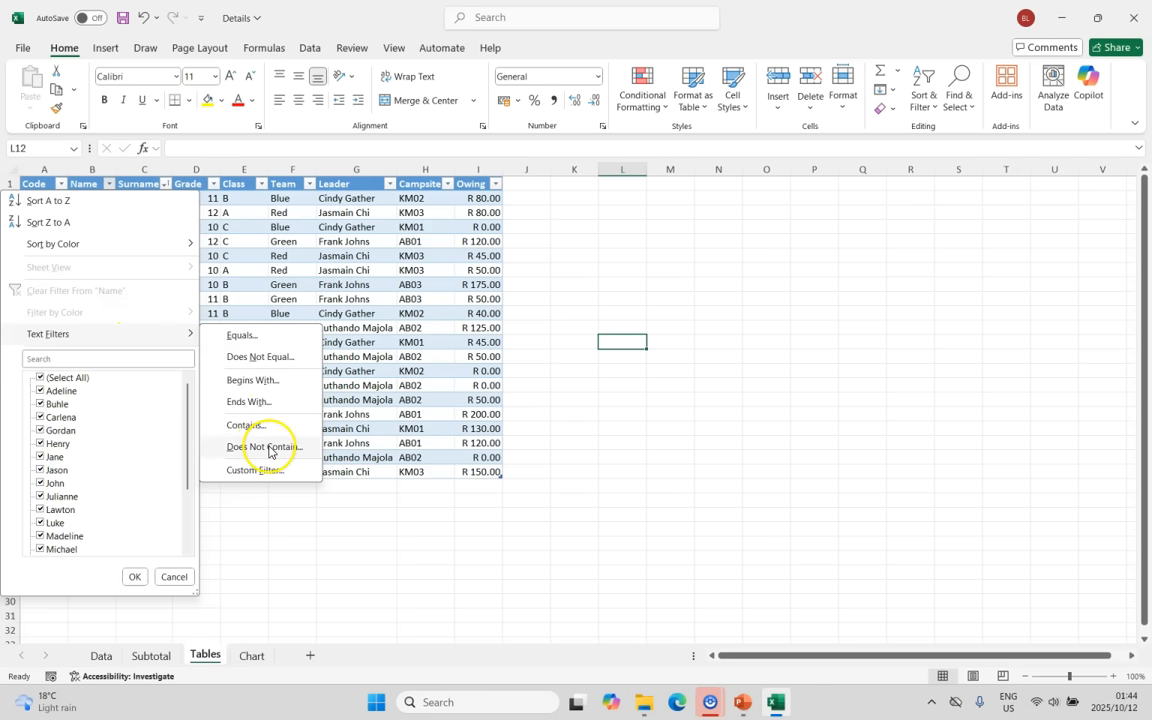
click(568, 253)
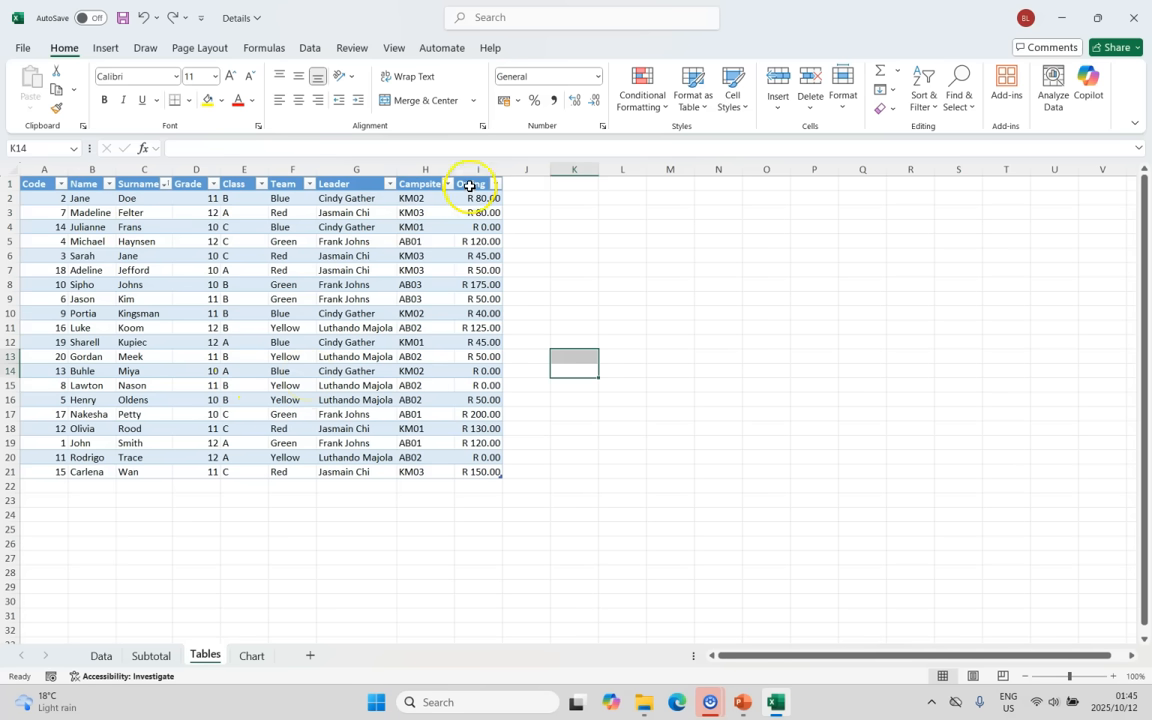
Step: Add the average of the Owing column in a row directly below the table
drag(470, 186, 490, 468)
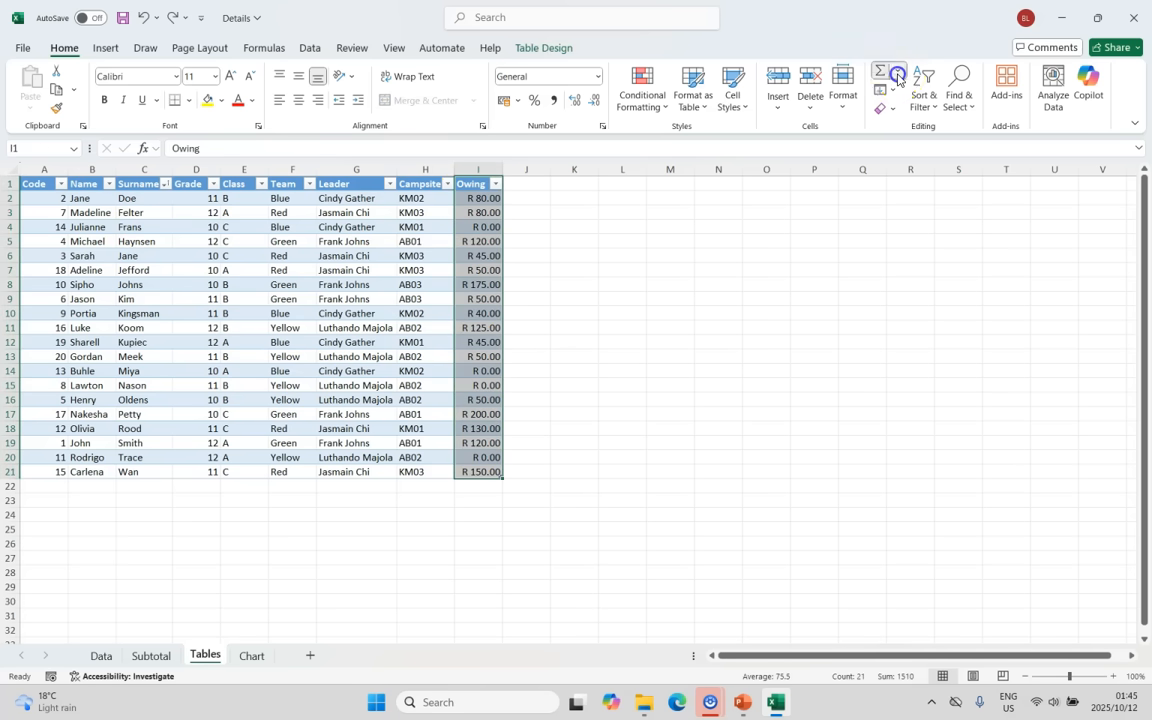
click(895, 71)
click(913, 114)
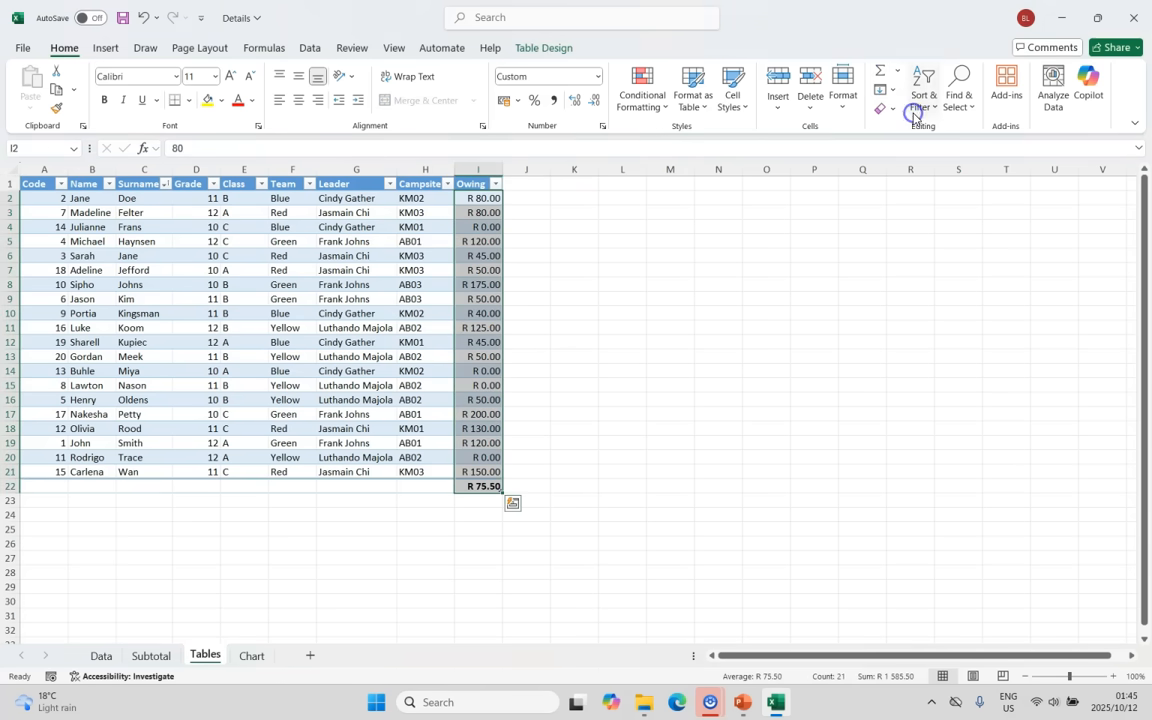
click(595, 412)
Step: Try the Max and Min functions in the Owing column's total cell I22
click(482, 487)
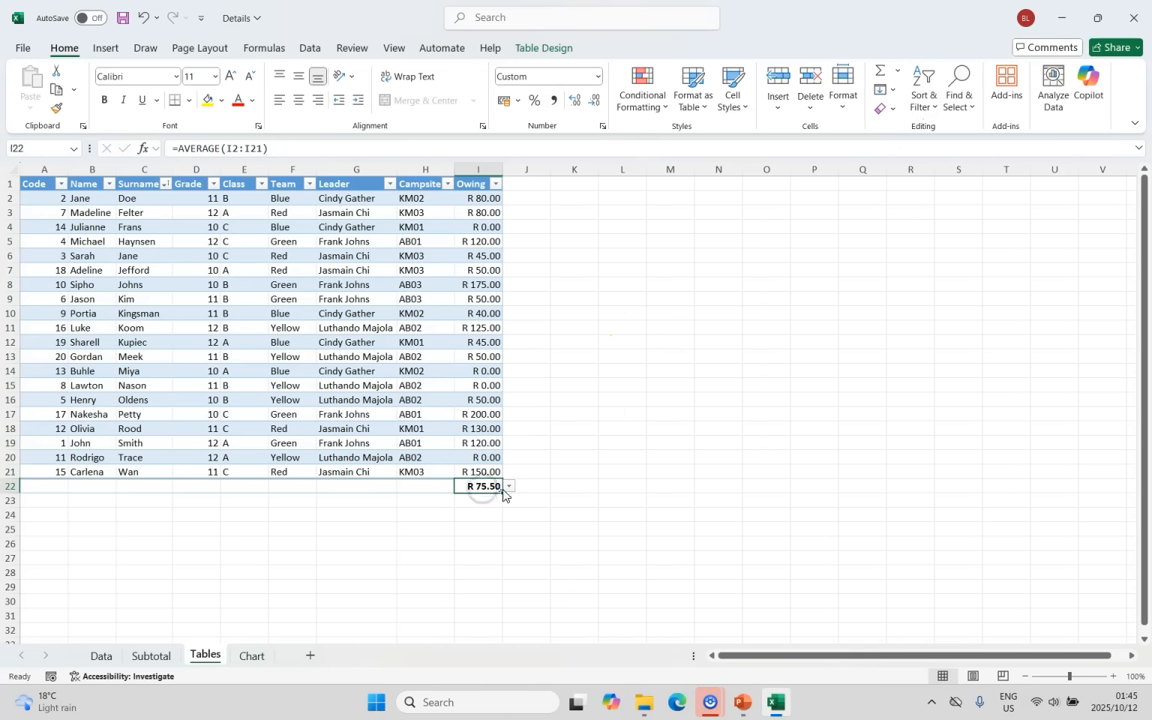
click(510, 487)
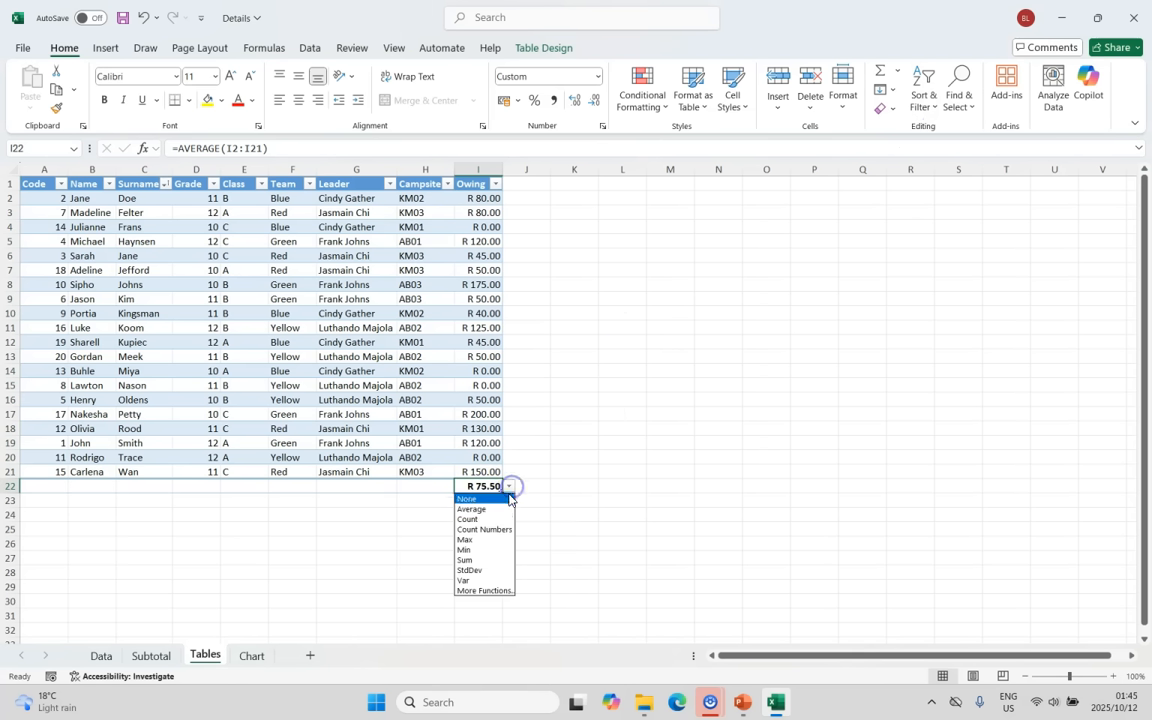
click(488, 540)
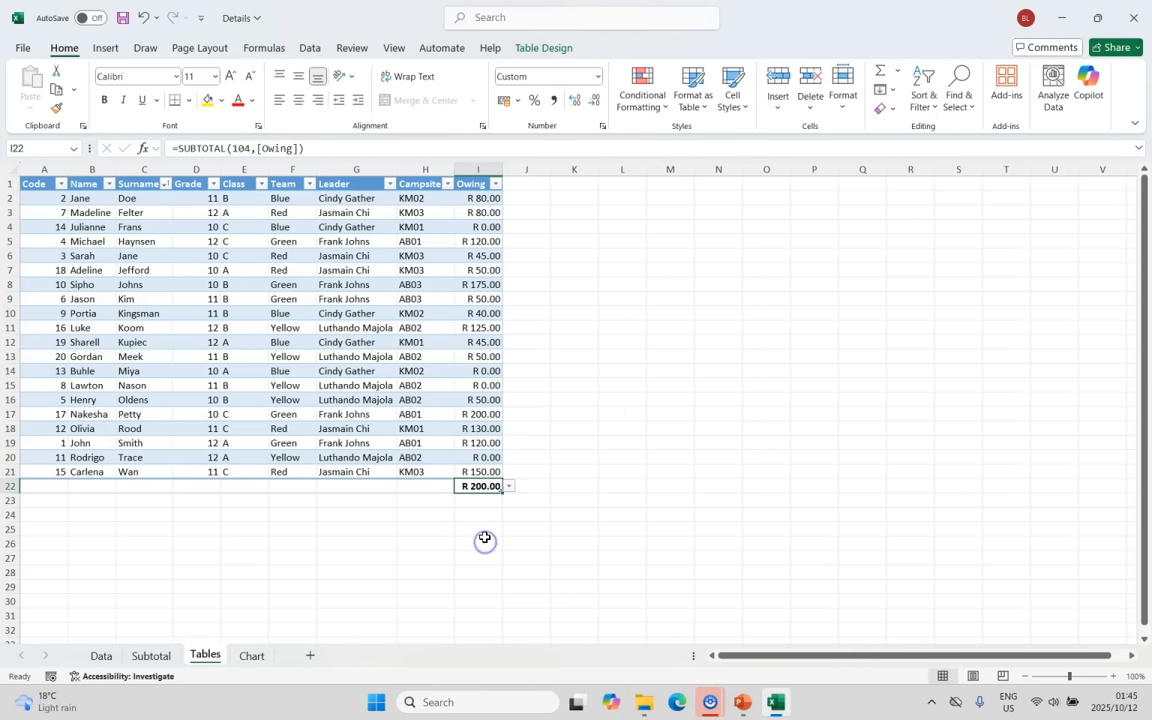
click(510, 487)
click(474, 549)
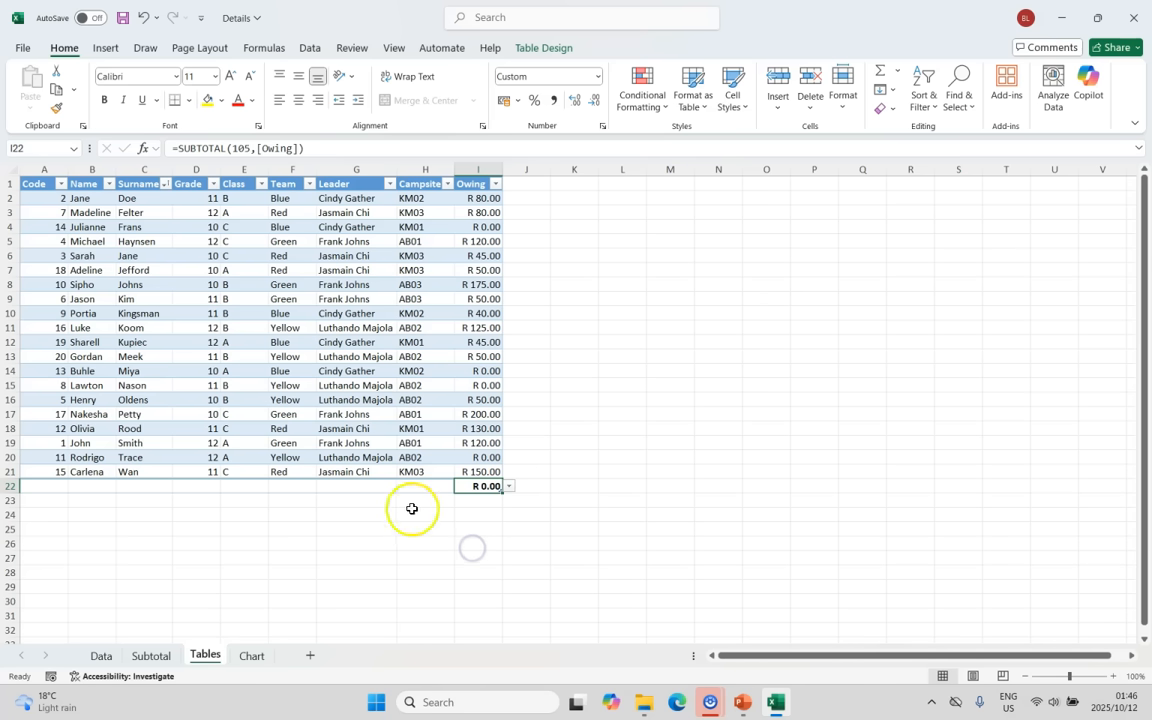
Step: Set the Owing column's total function to Average, and filter the Grade column to grade 12 only
click(510, 487)
click(488, 510)
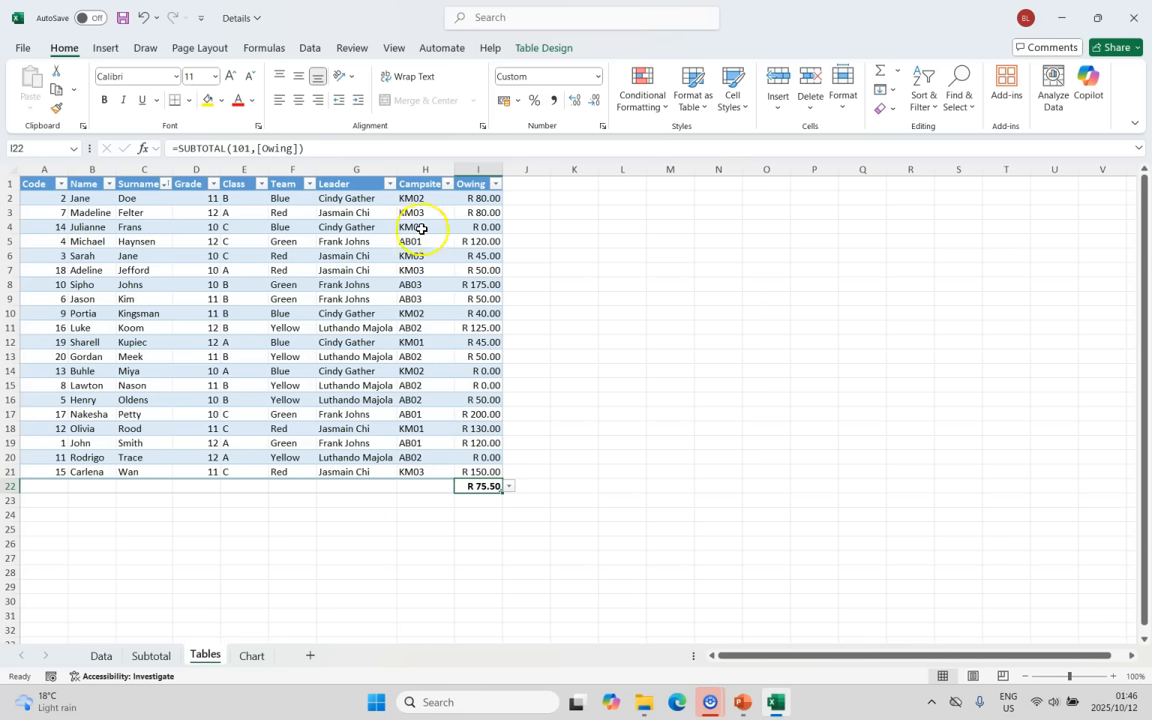
click(214, 183)
click(60, 377)
click(61, 416)
click(155, 577)
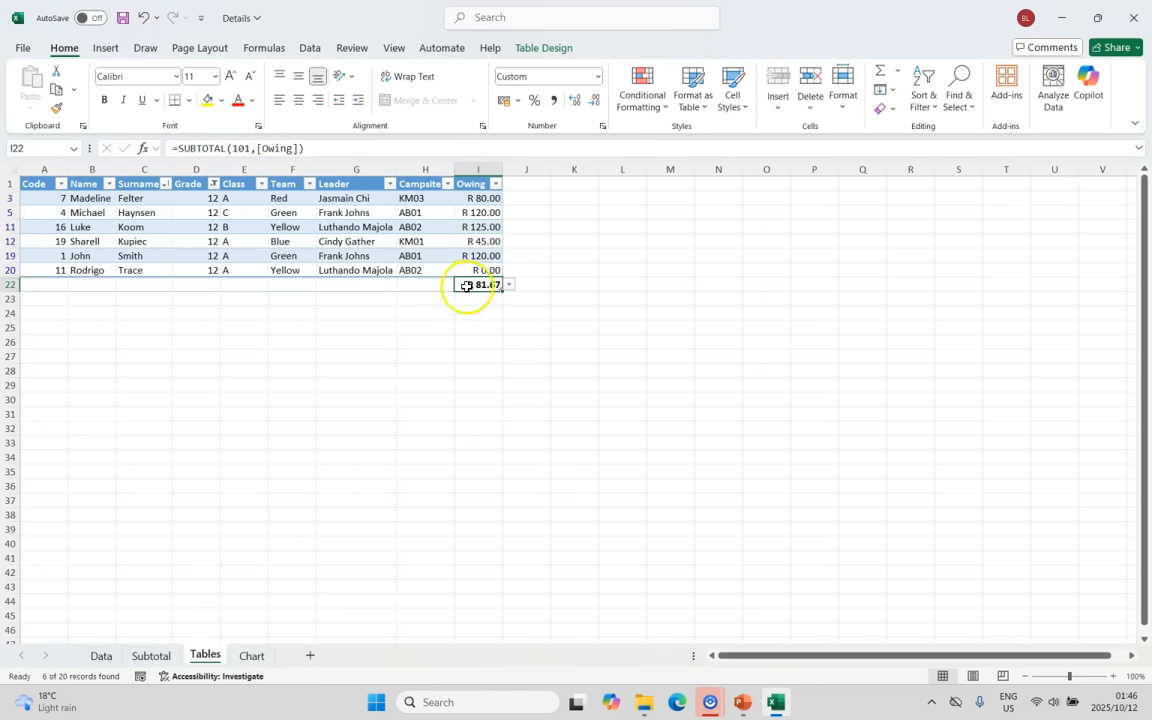
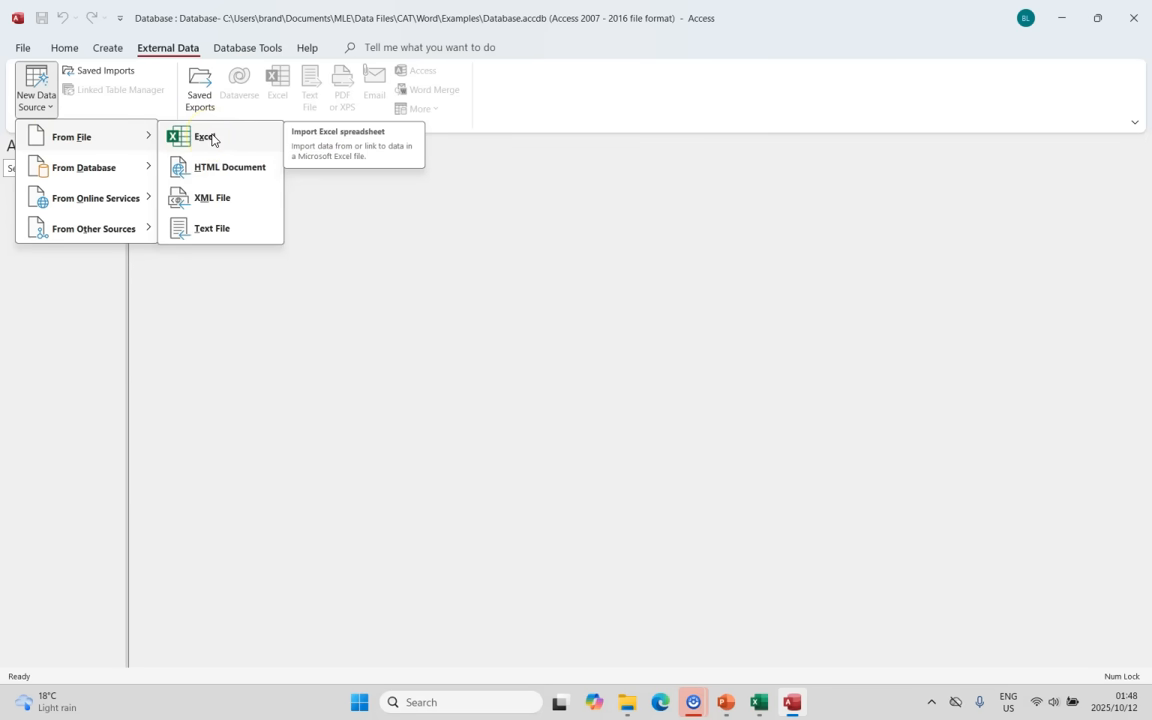
Step: In the Access database, start an Excel import with Details.xlsx as the source for a new table
mouse_move(140, 178)
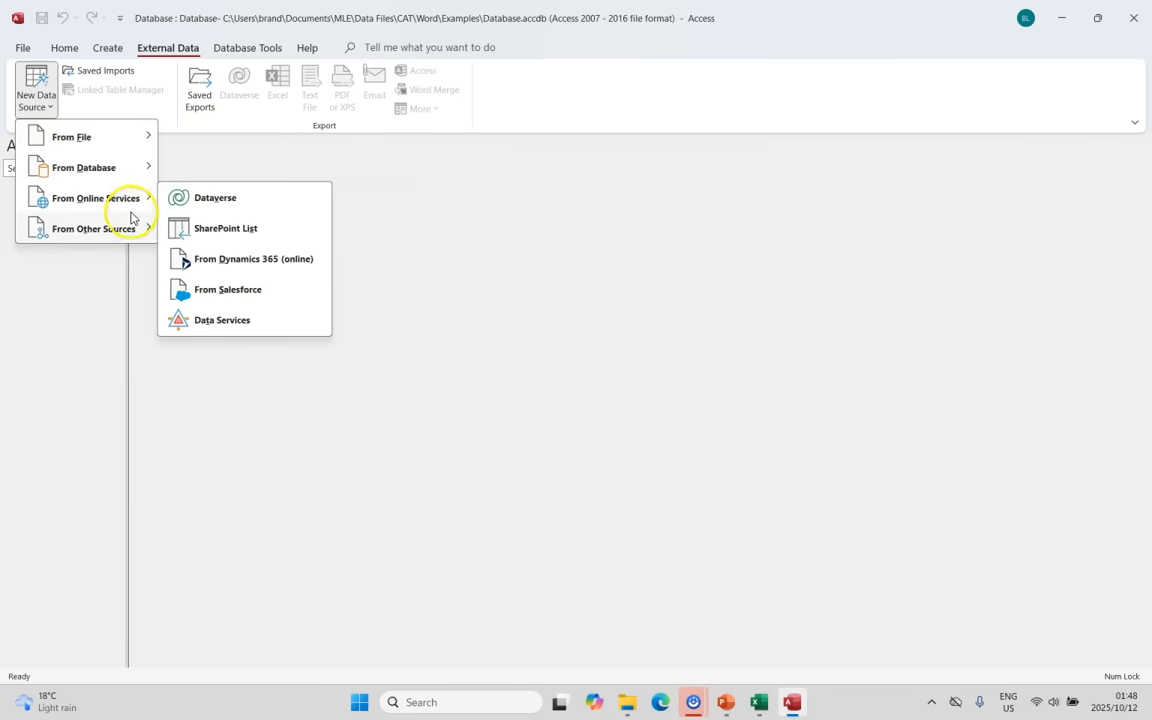
mouse_move(130, 229)
mouse_move(131, 147)
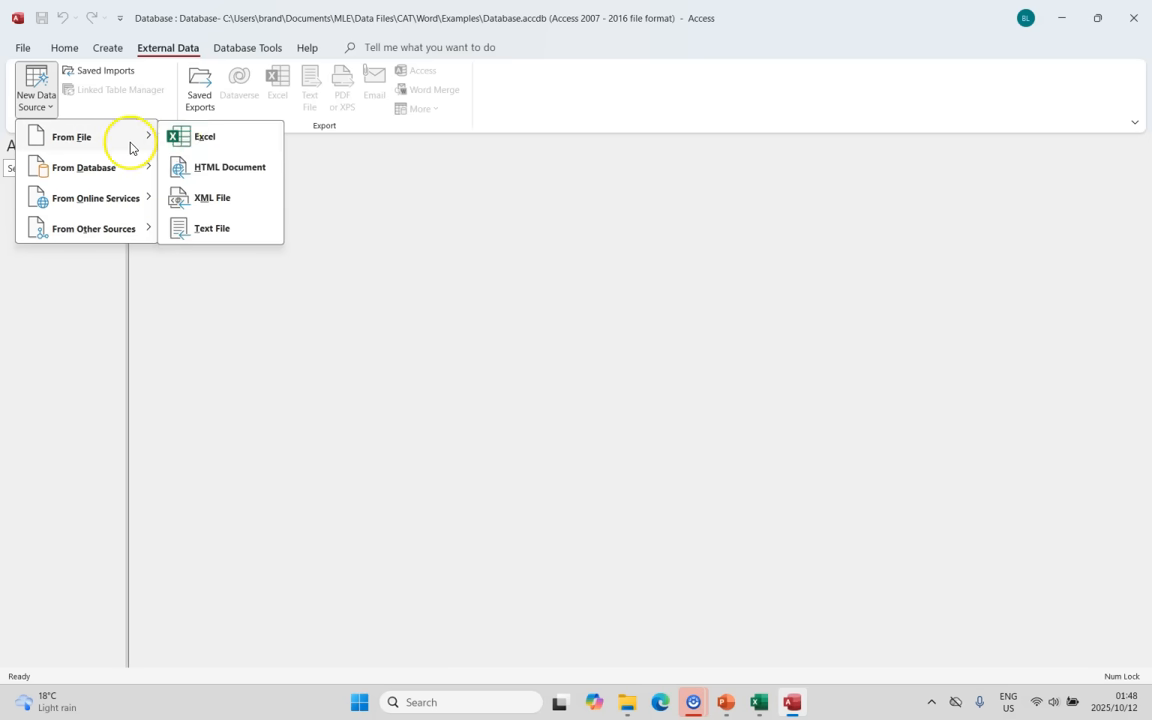
click(214, 140)
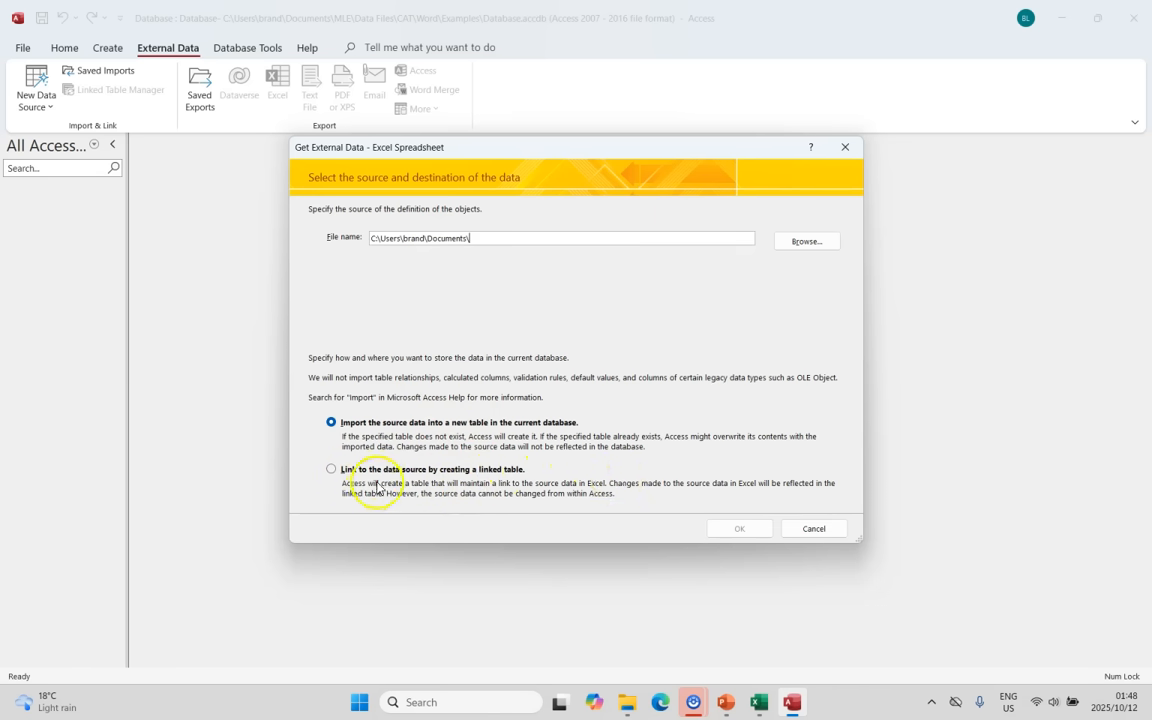
click(815, 244)
click(469, 280)
click(739, 490)
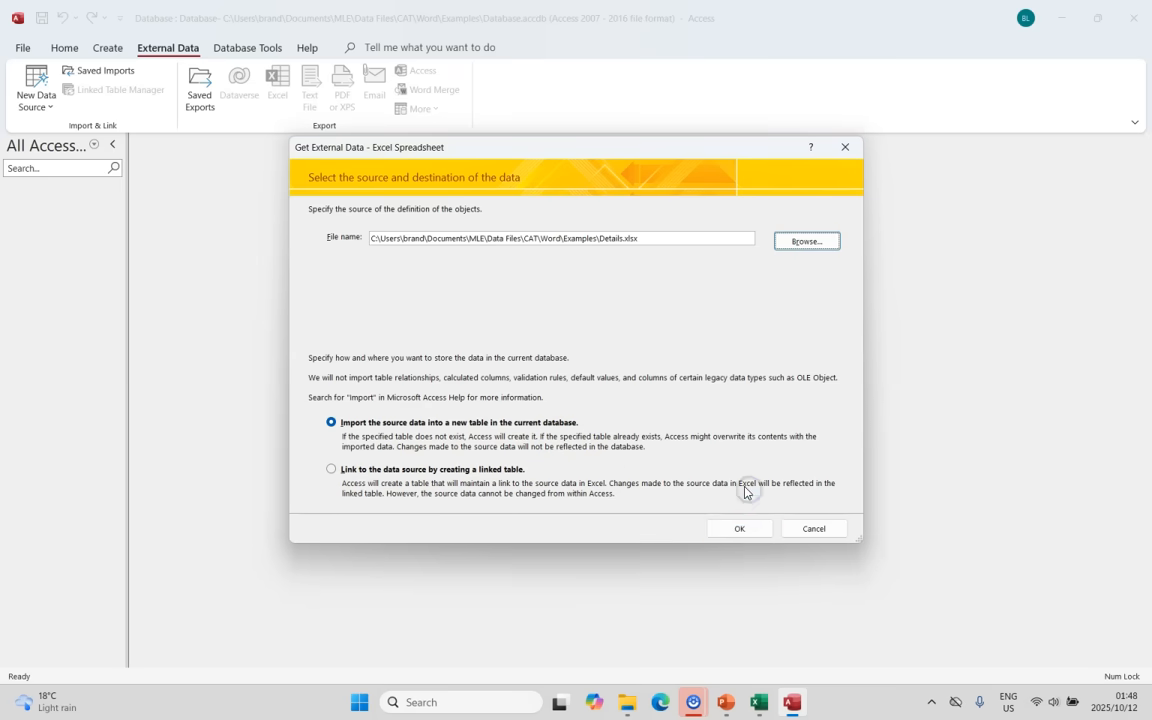
click(752, 531)
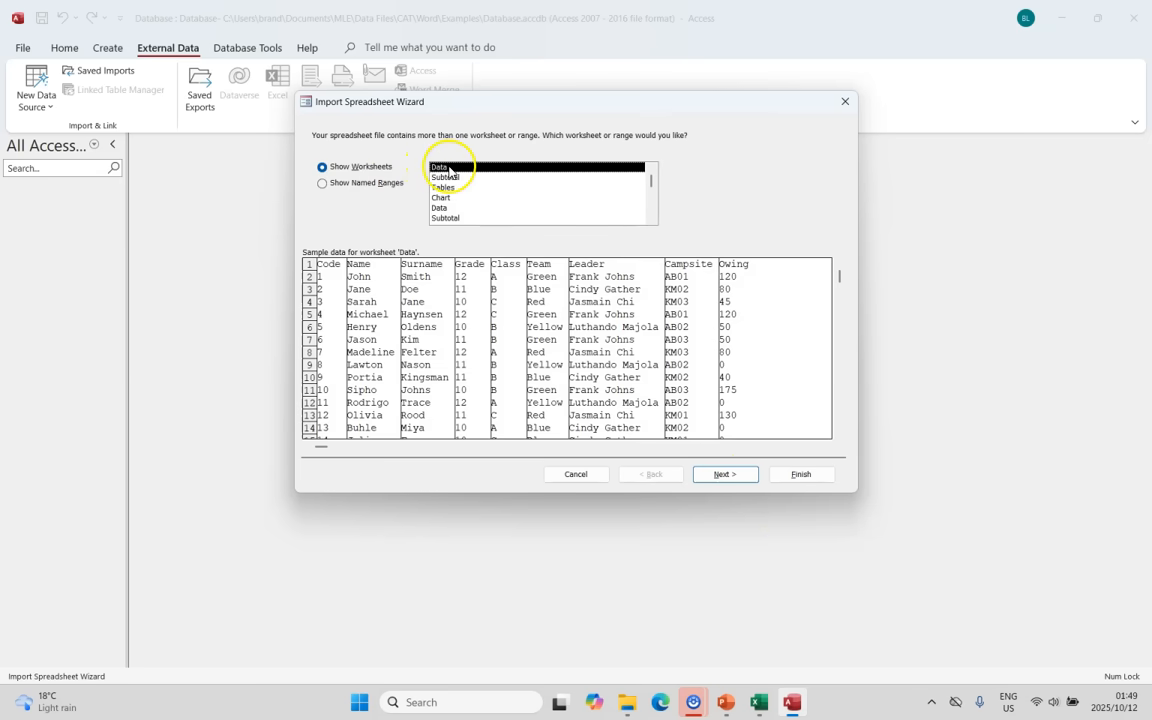
Step: Use the Data worksheet with its first row as column headings, and set the Code field's data type to Integer
click(736, 473)
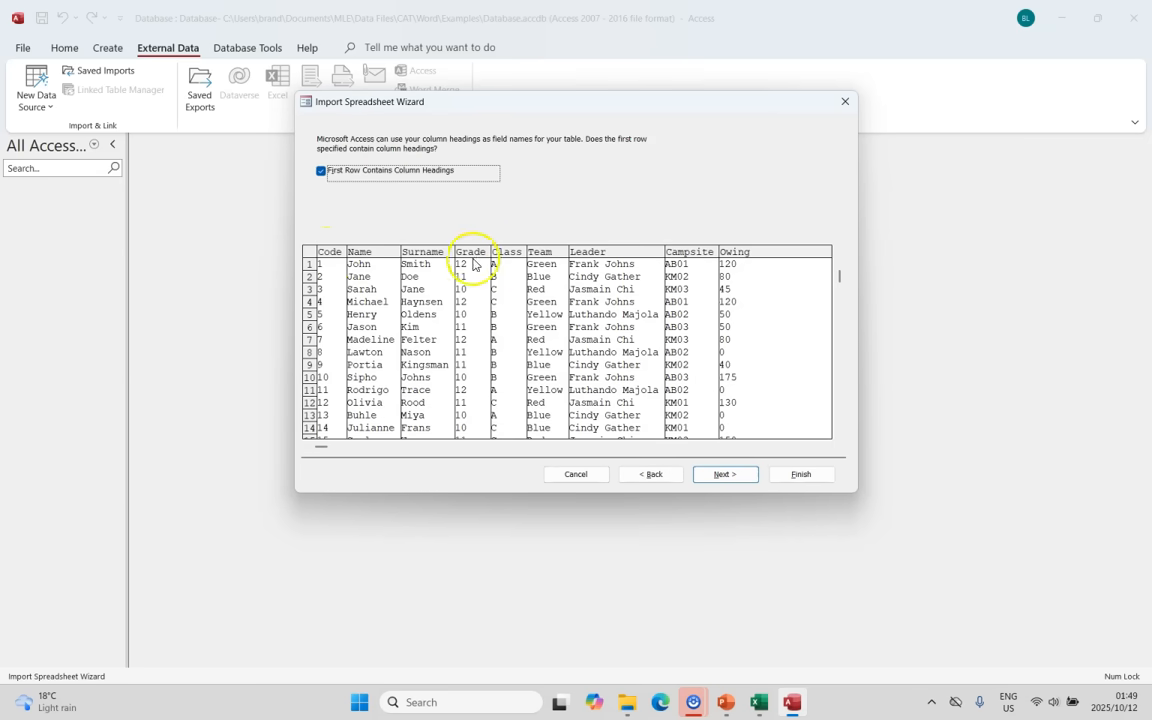
click(729, 475)
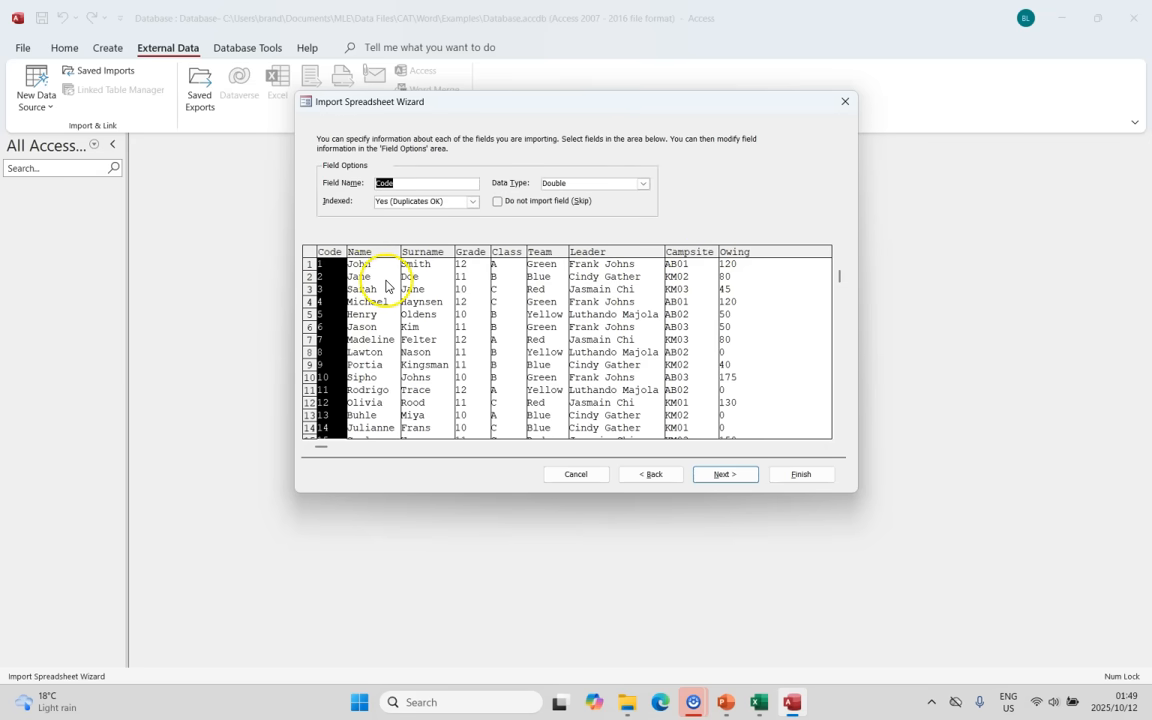
click(643, 183)
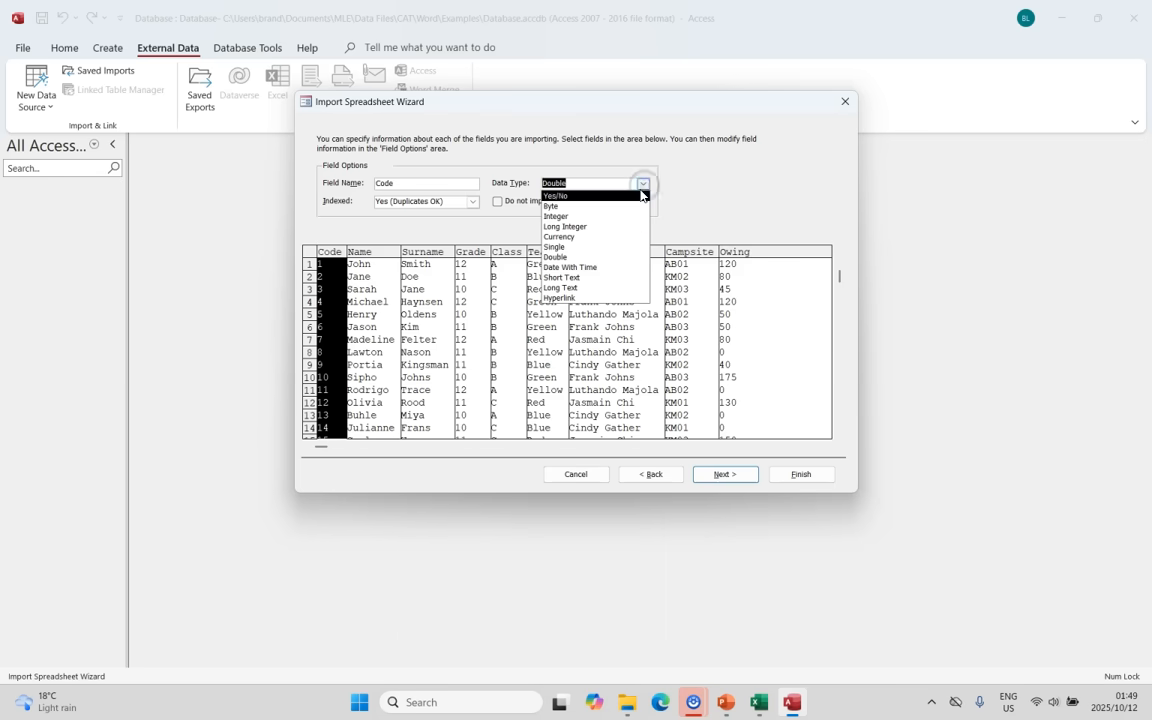
click(620, 217)
Step: Check the data types assigned to the Name, Surname, Grade, Class, Team and Owing fields
click(384, 250)
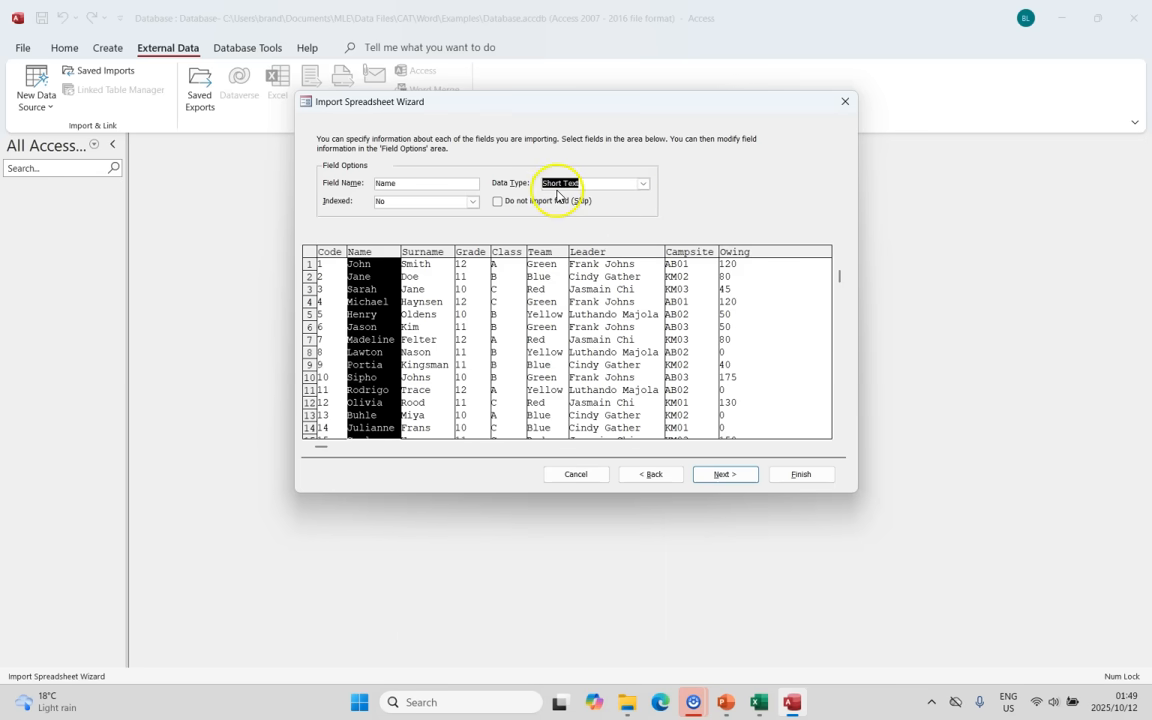
click(432, 257)
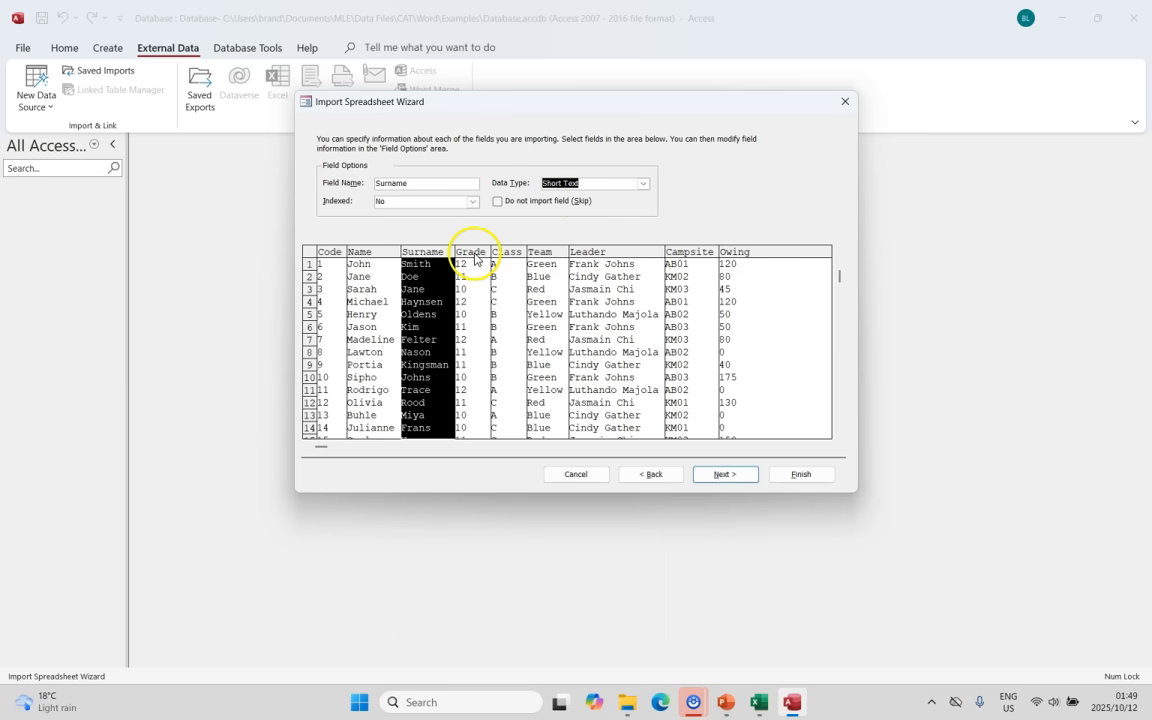
click(473, 253)
click(509, 253)
click(546, 253)
click(741, 251)
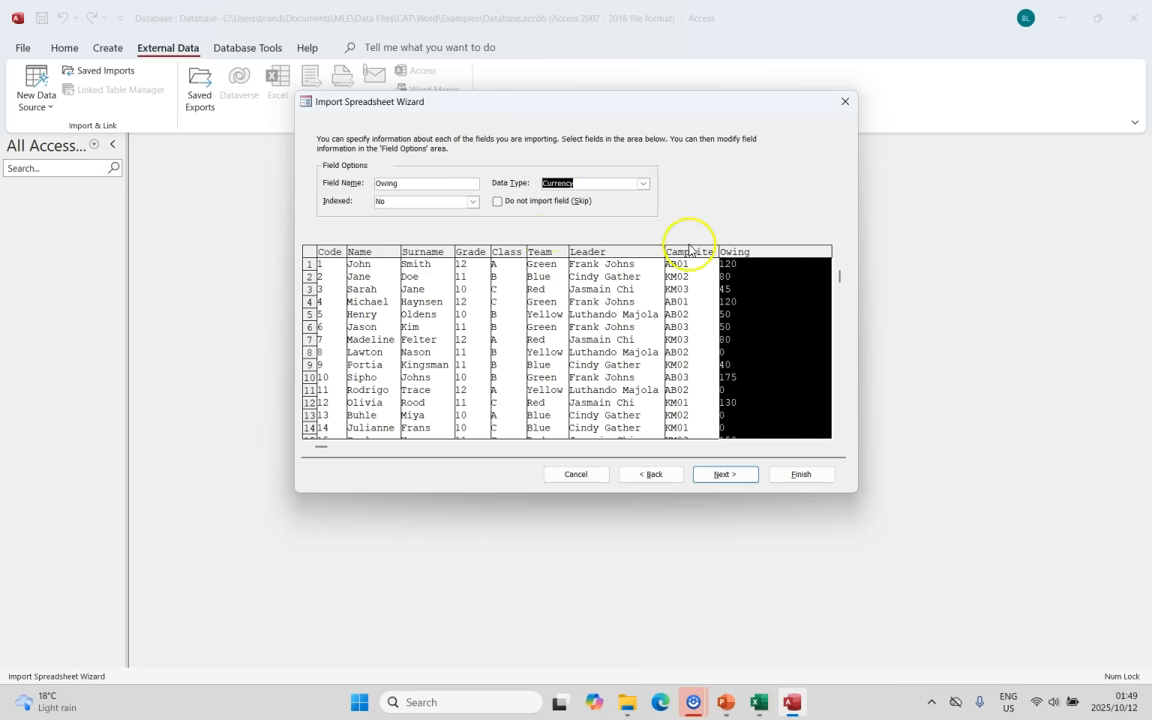
Step: Choose the Code field as the new table's own primary key
click(727, 474)
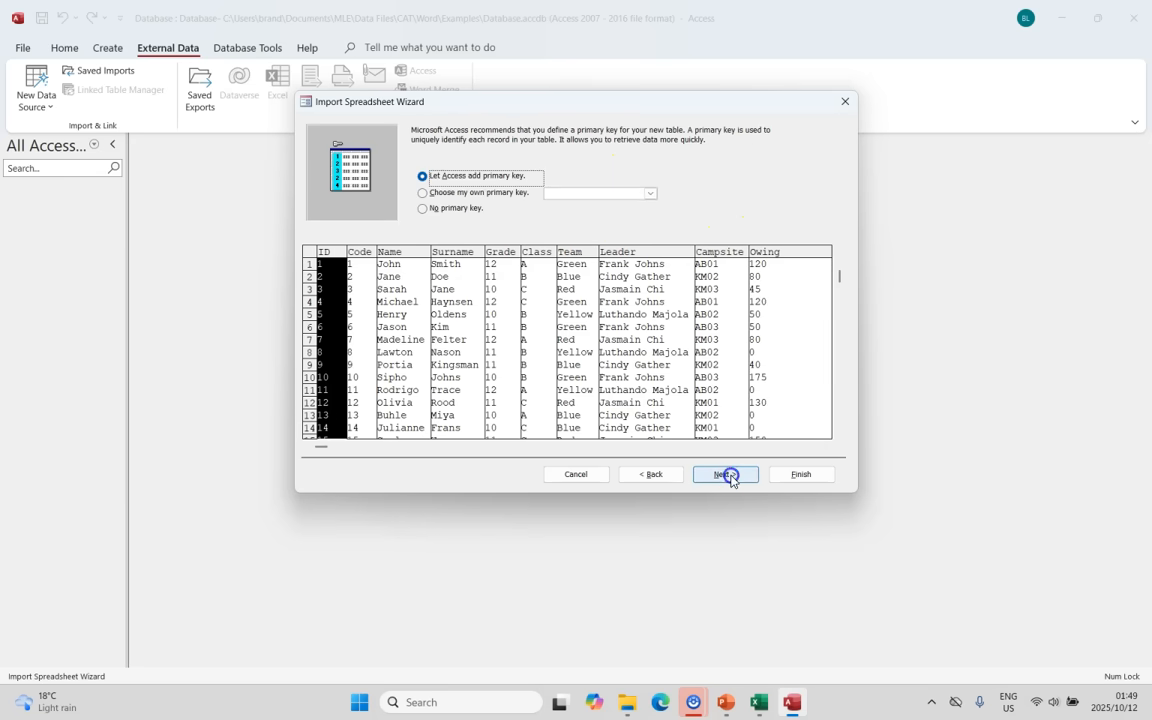
click(477, 194)
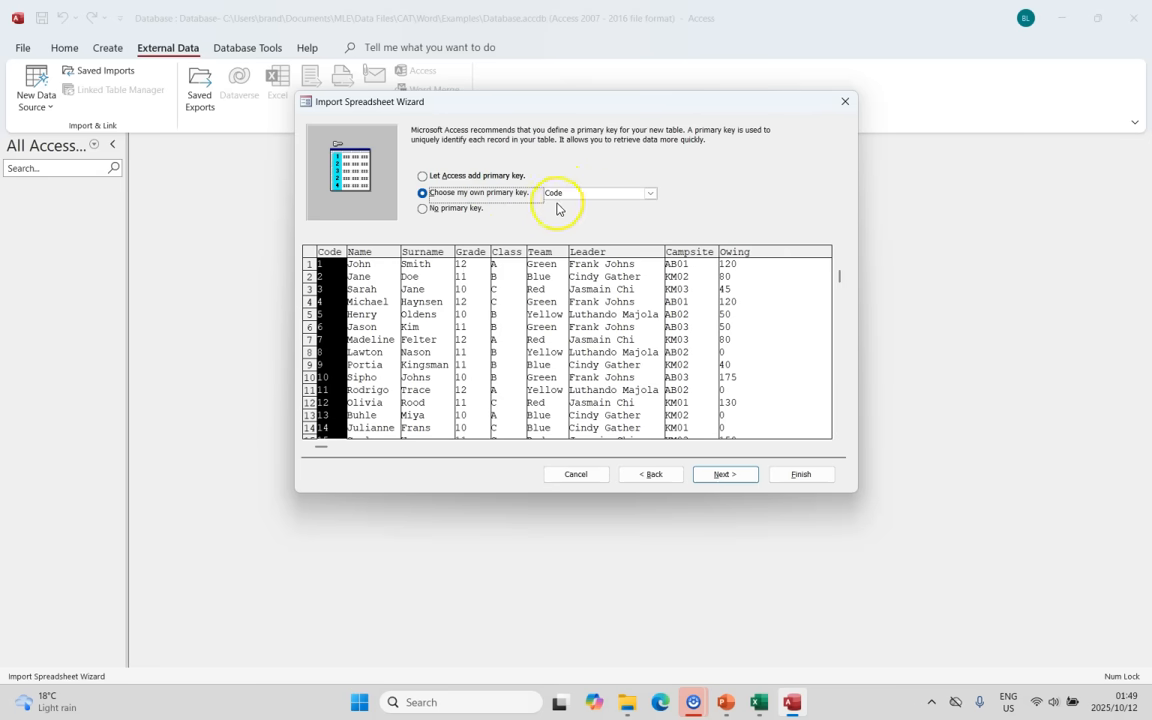
click(650, 193)
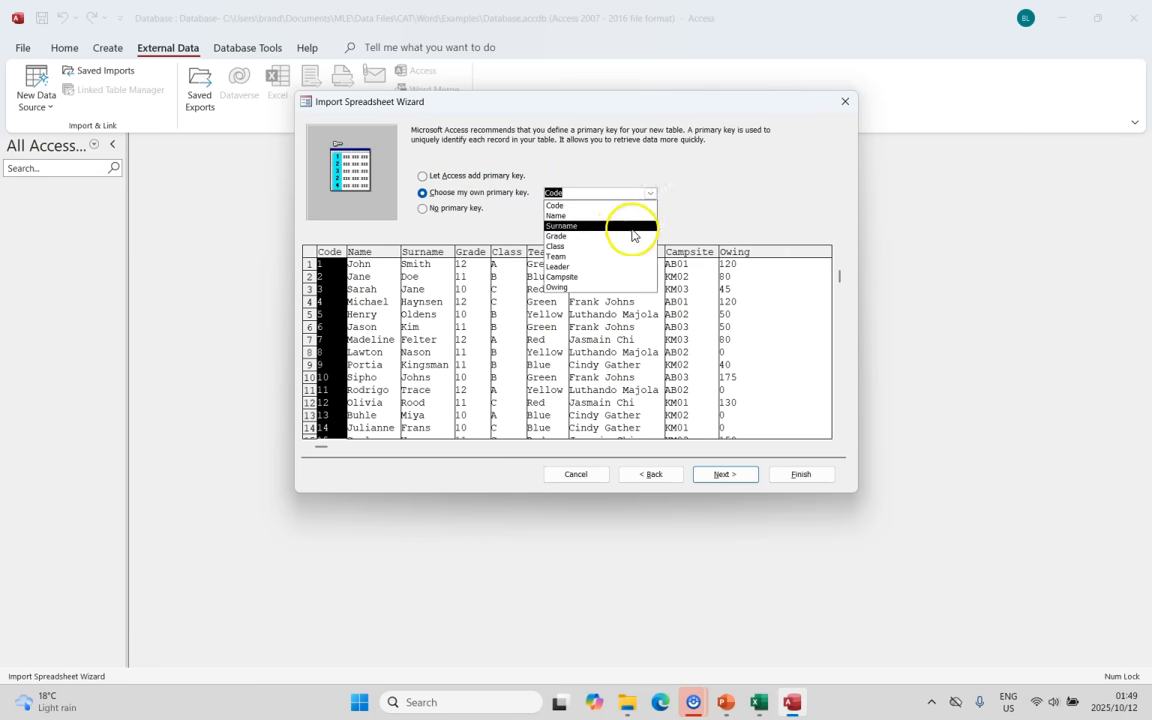
click(652, 204)
Step: Finish the import into a table named tblData without saving the import steps, and open that table
click(730, 472)
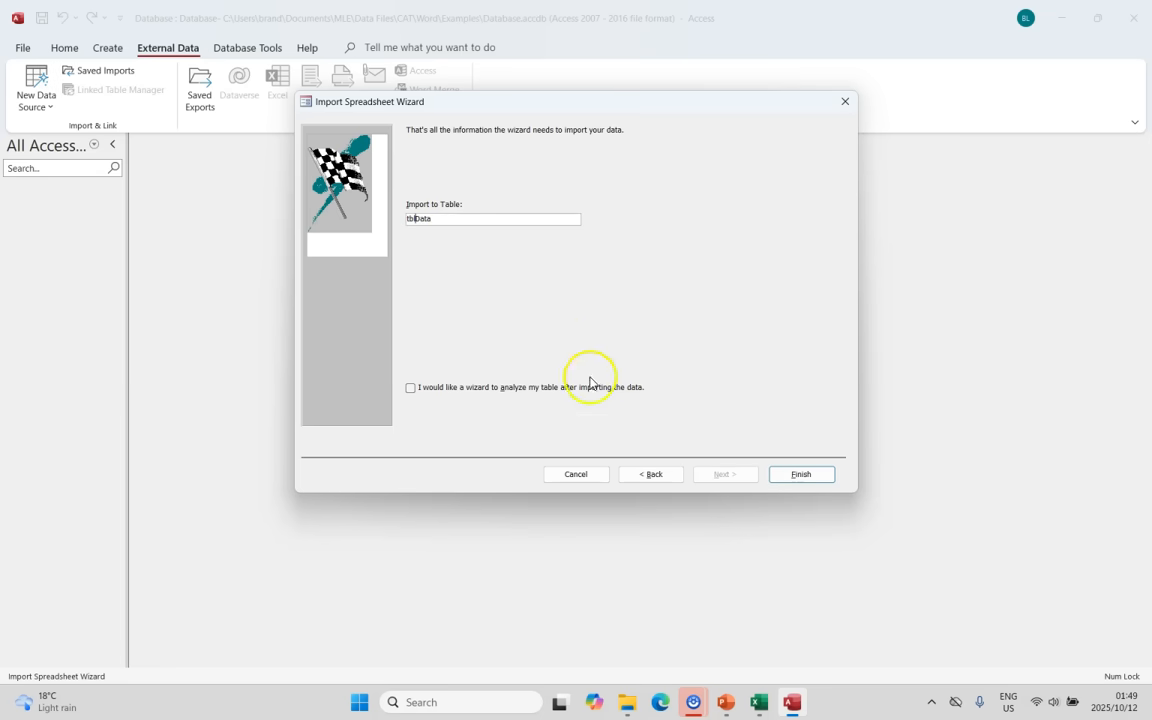
click(802, 474)
click(822, 530)
click(42, 206)
double_click(42, 206)
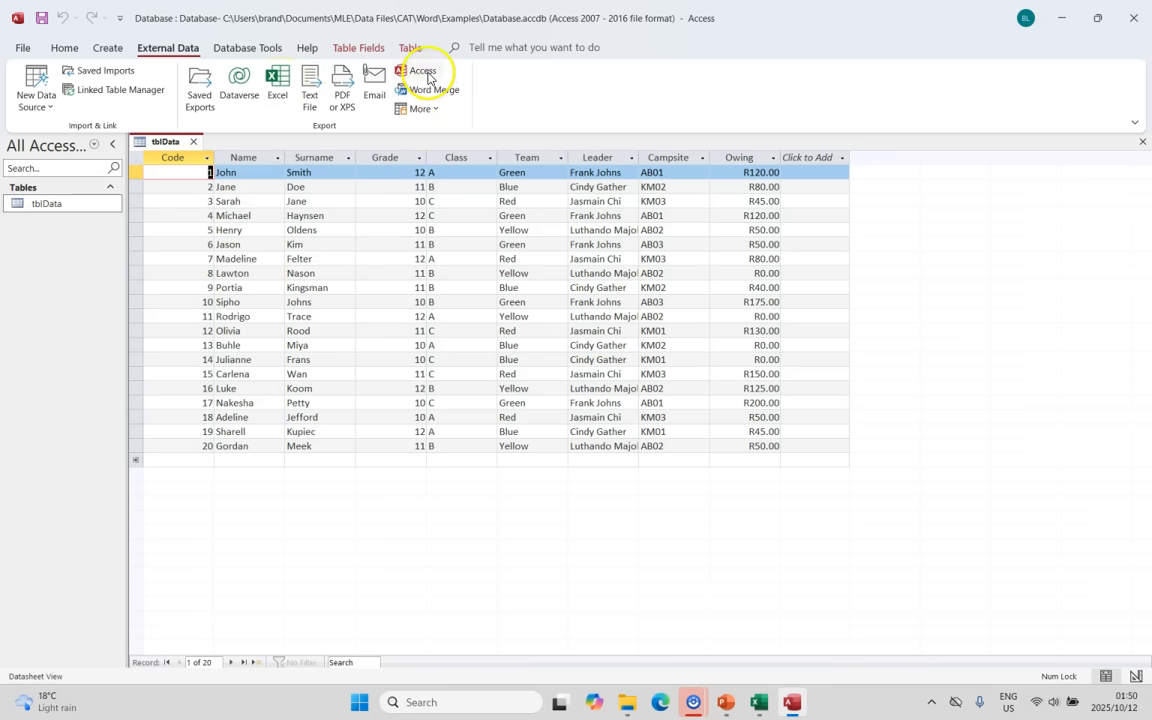
Step: Export tblData to the Excel workbook tblData.xlsx in the Examples folder, without formatting and without saving the export steps
click(280, 100)
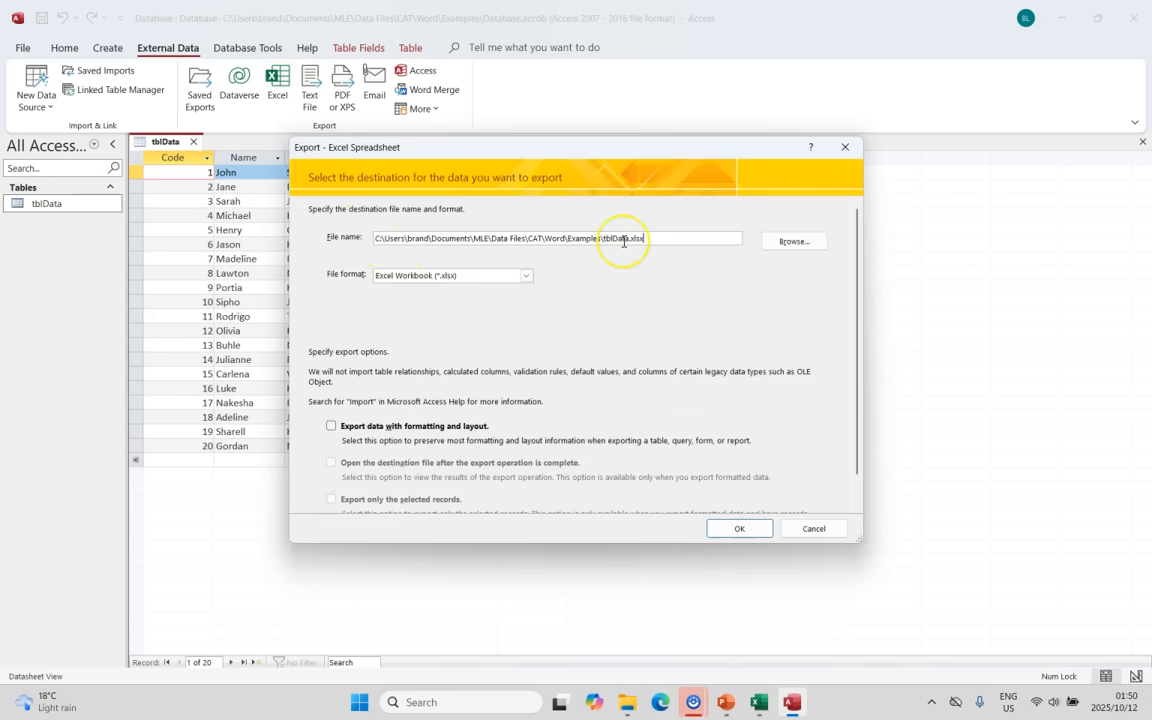
click(524, 276)
click(524, 277)
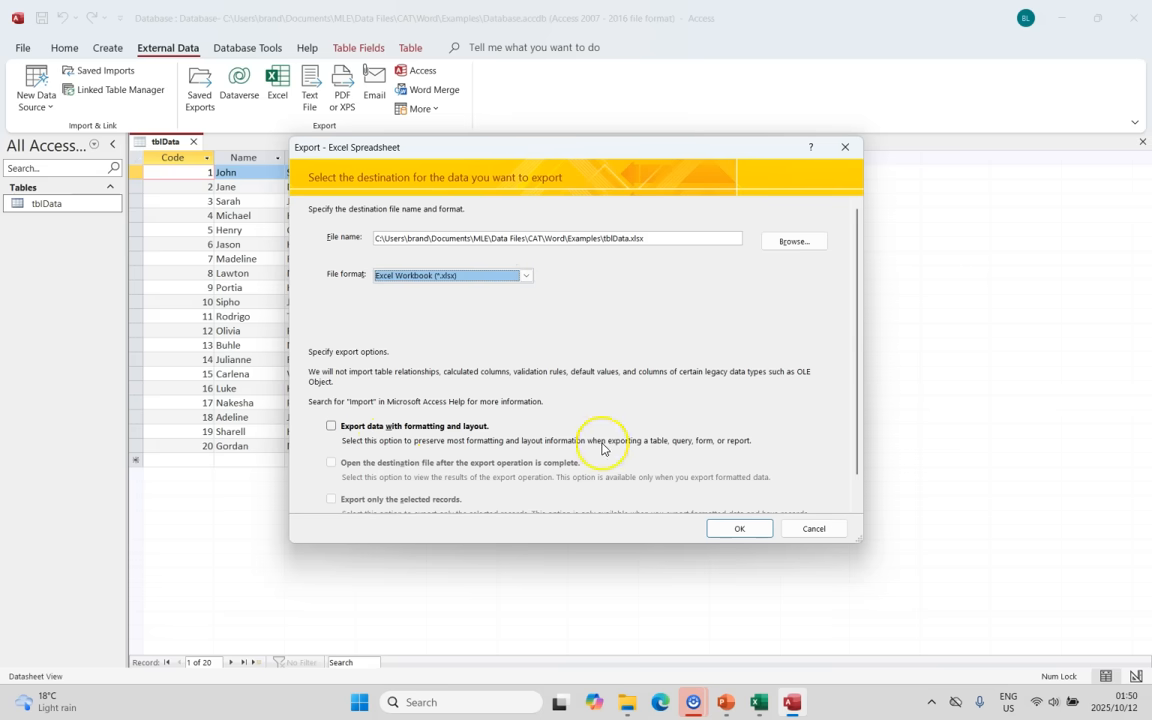
click(757, 530)
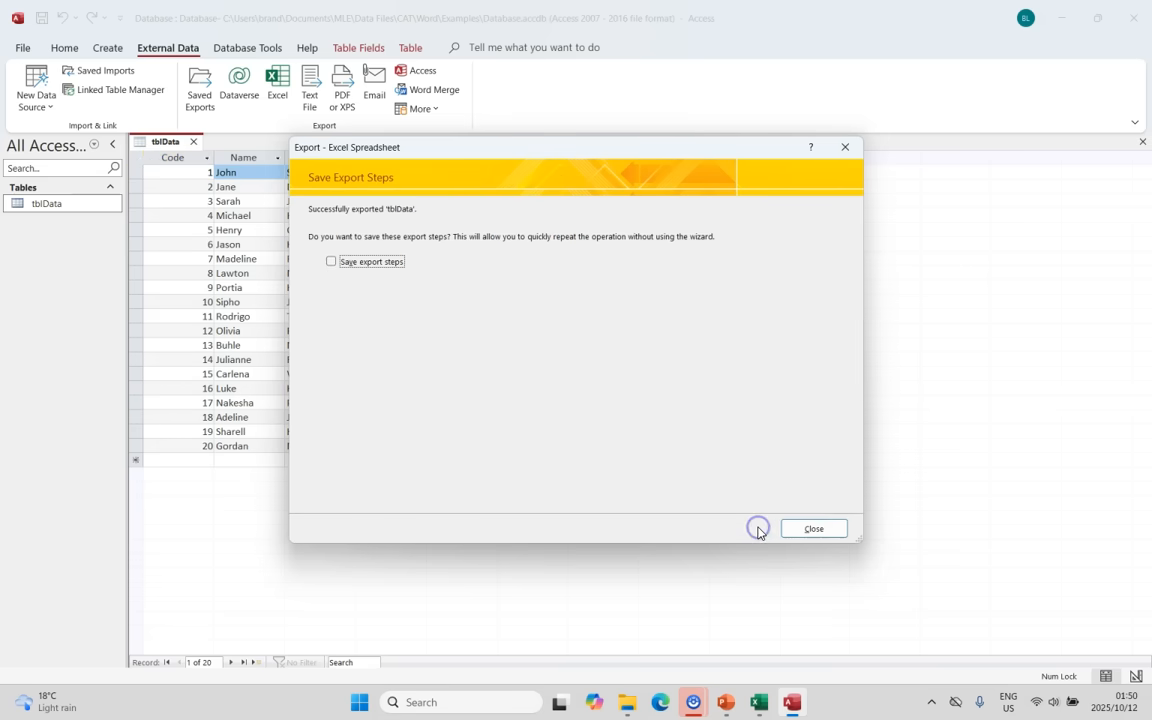
click(812, 529)
Step: View the exported tblData workbook from the Examples folder and close it
key(alt+Tab)
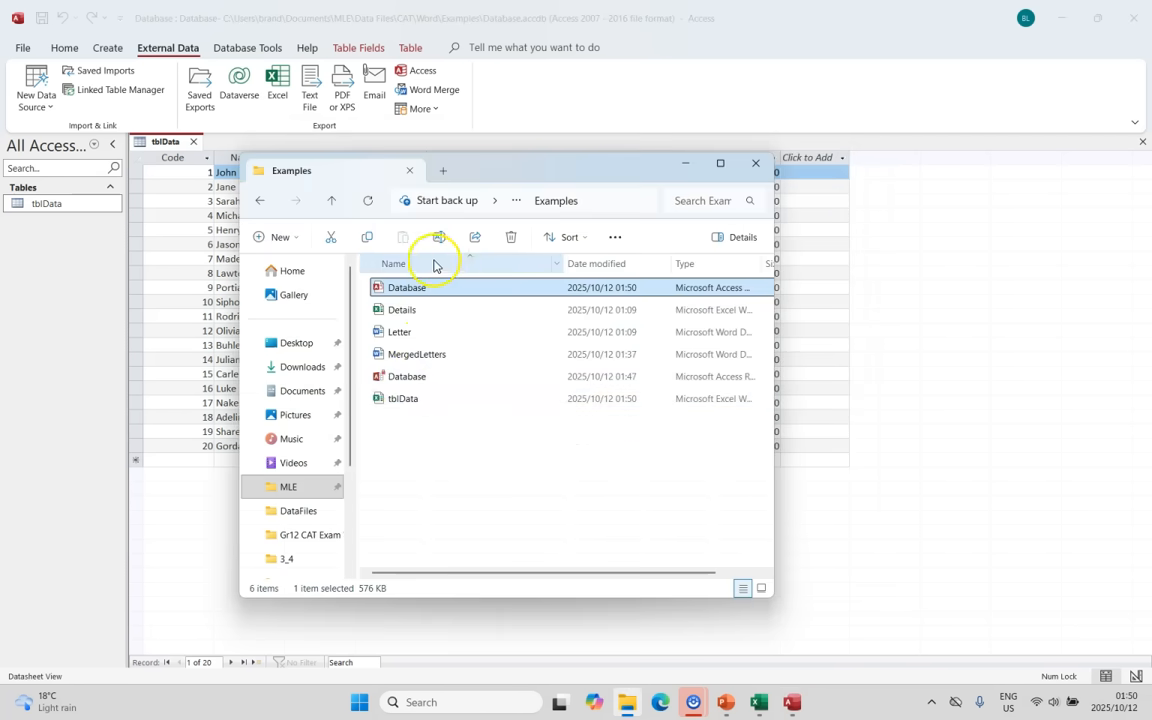
double_click(400, 404)
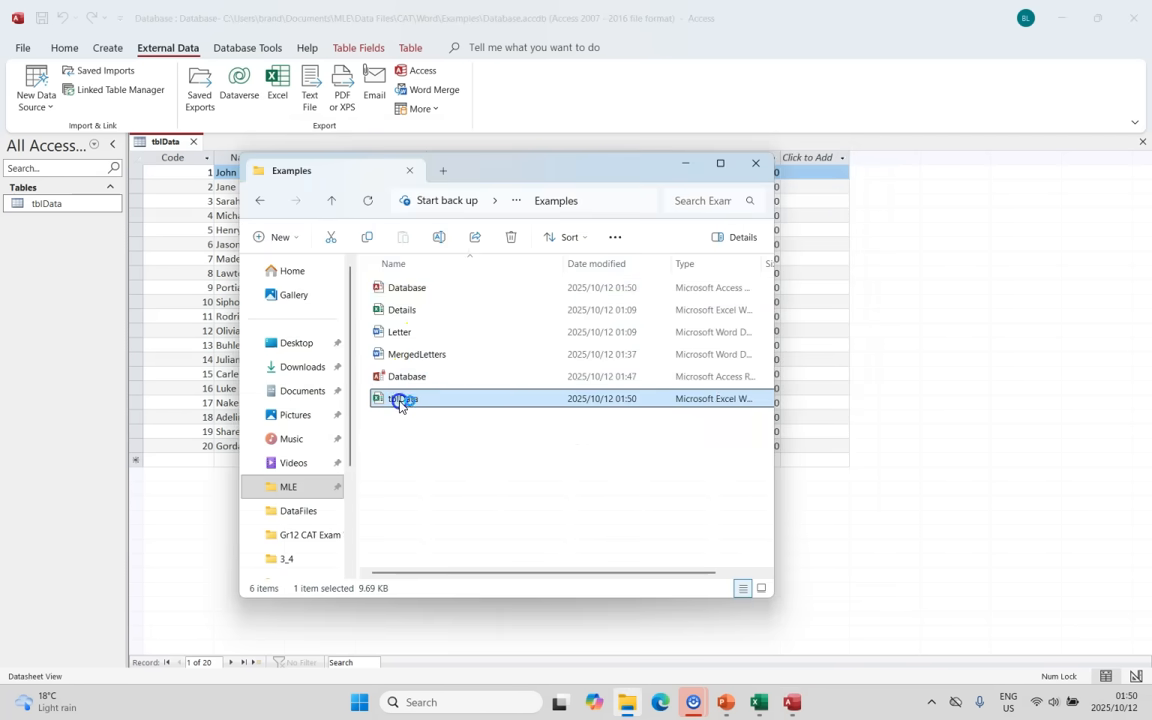
click(1135, 25)
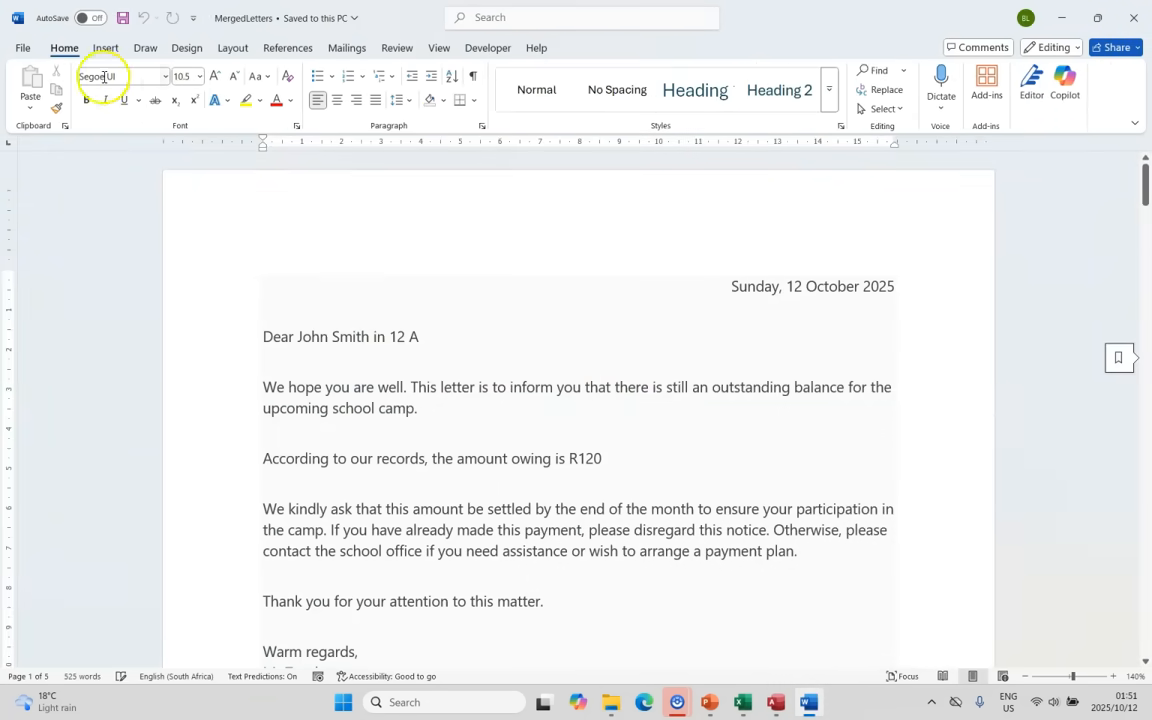
Step: Export the MergedLetters document in Word as a PDF named MergedLetters, using the Change File Type option for another file type
click(27, 52)
click(56, 340)
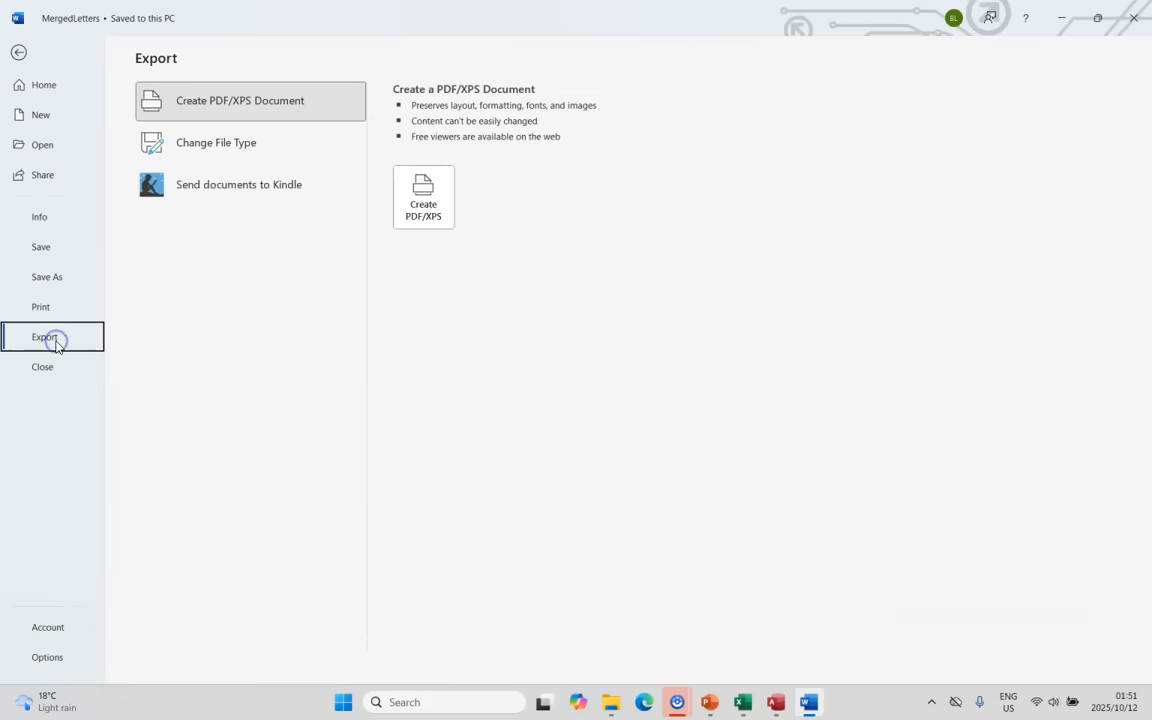
click(231, 150)
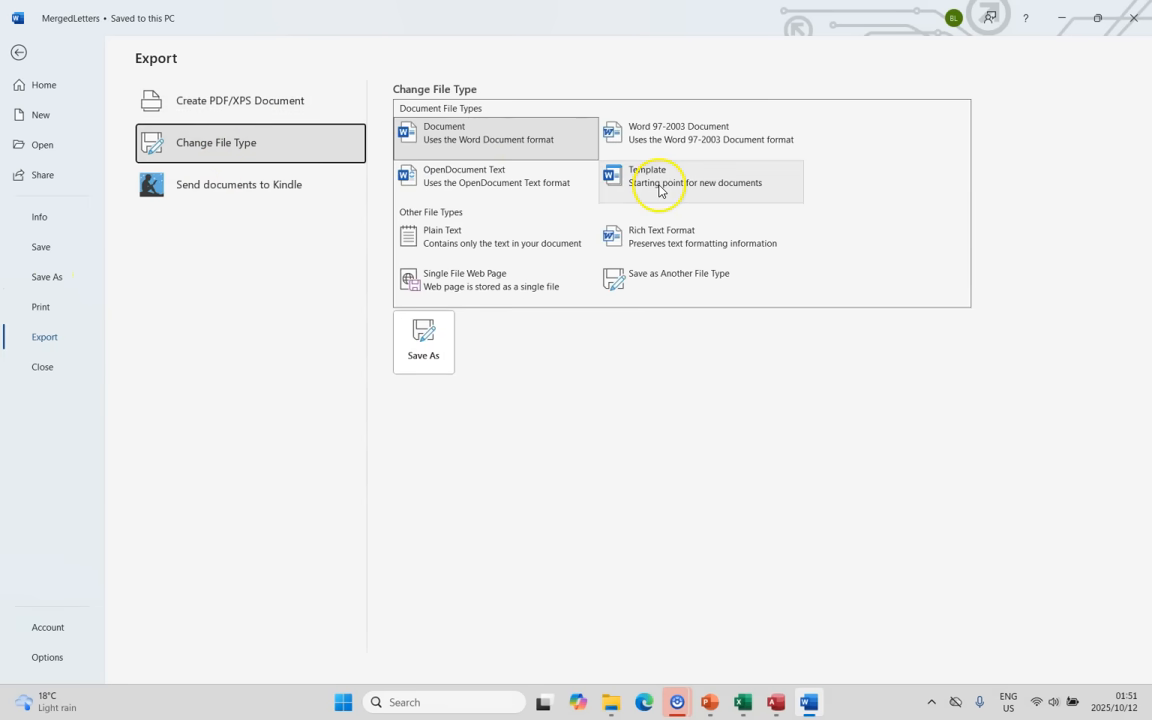
double_click(677, 285)
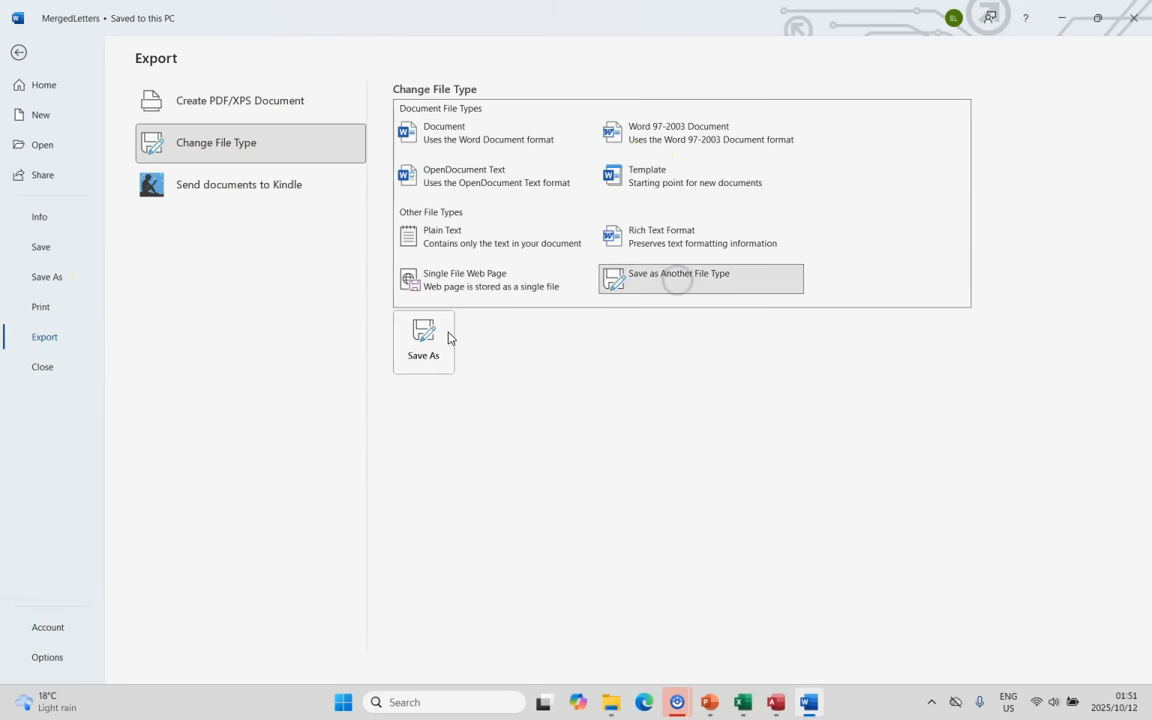
click(377, 362)
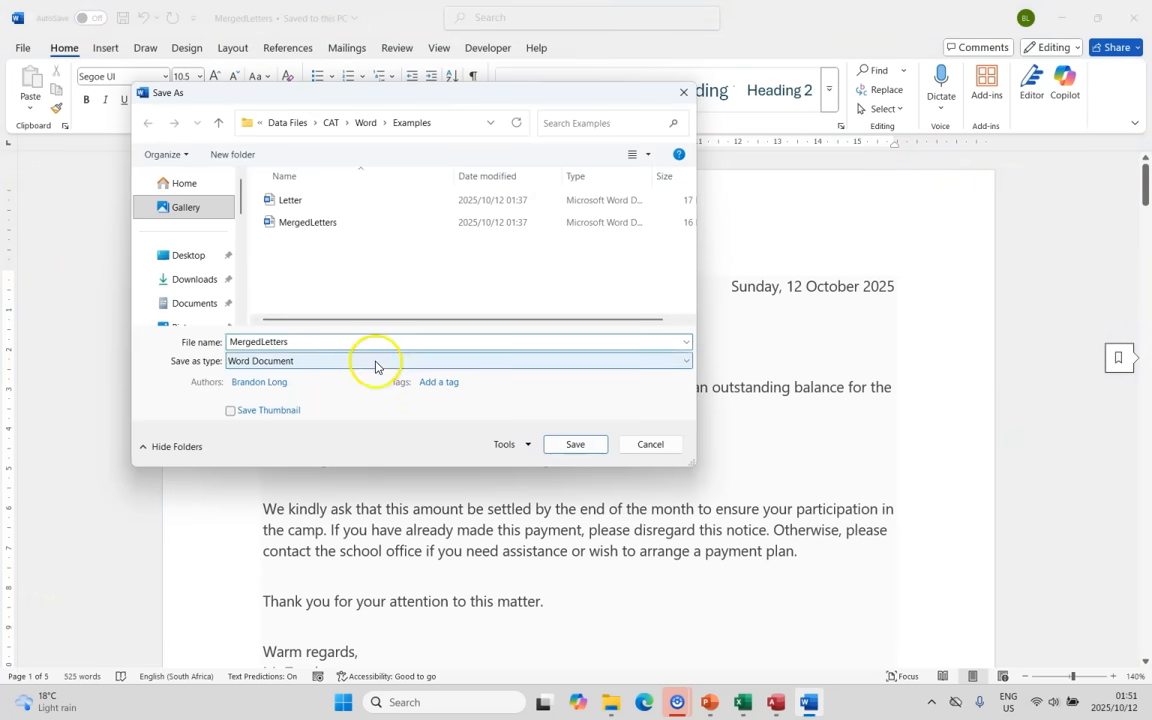
click(334, 448)
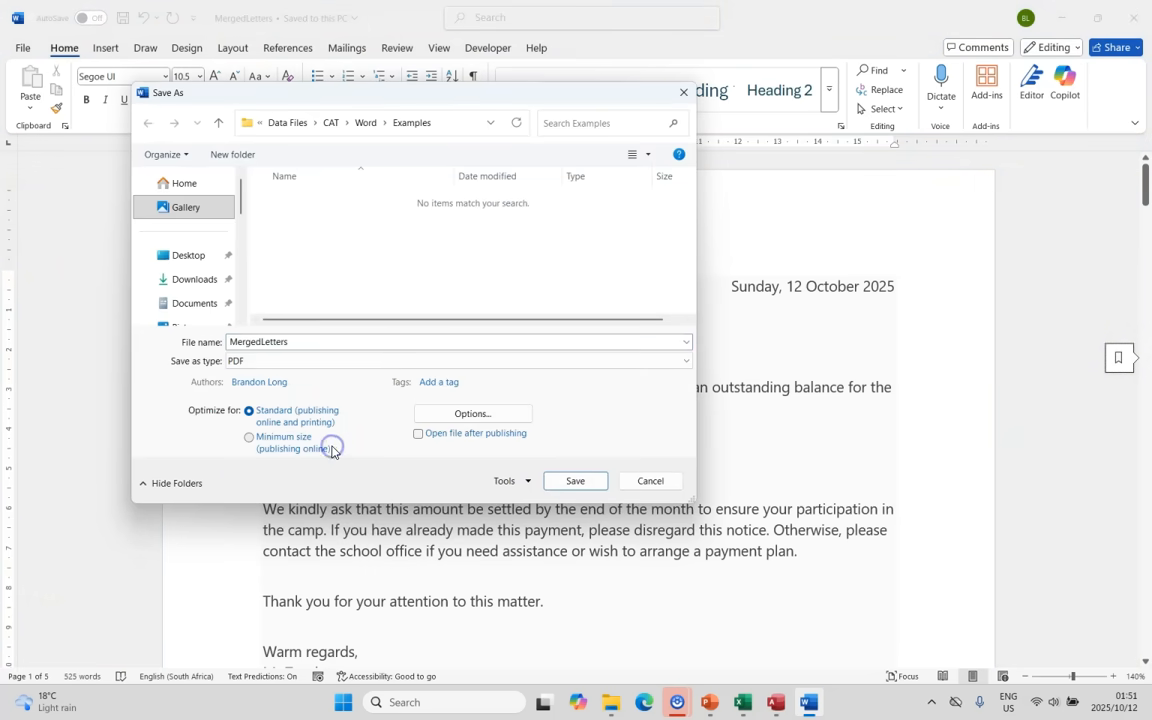
click(577, 481)
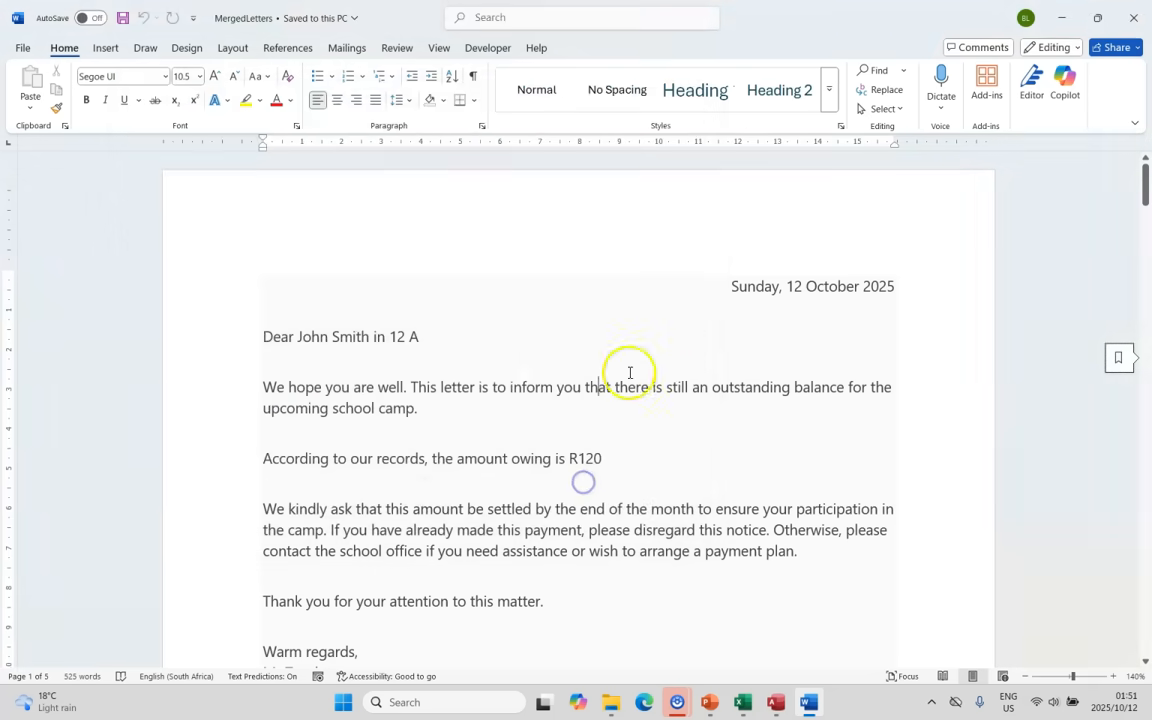
Step: Copy the Total Owing per Team pie chart from the Details workbook's Chart sheet and switch to the blank Word document Document1
key(alt+Tab)
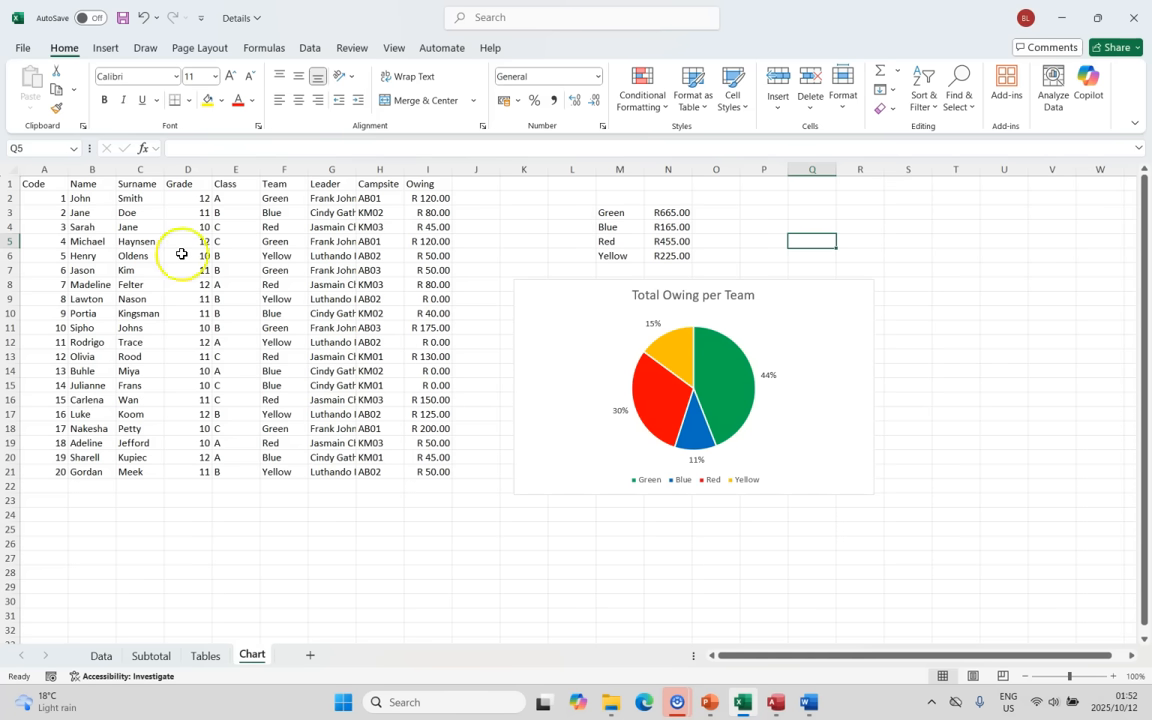
click(548, 280)
right_click(548, 280)
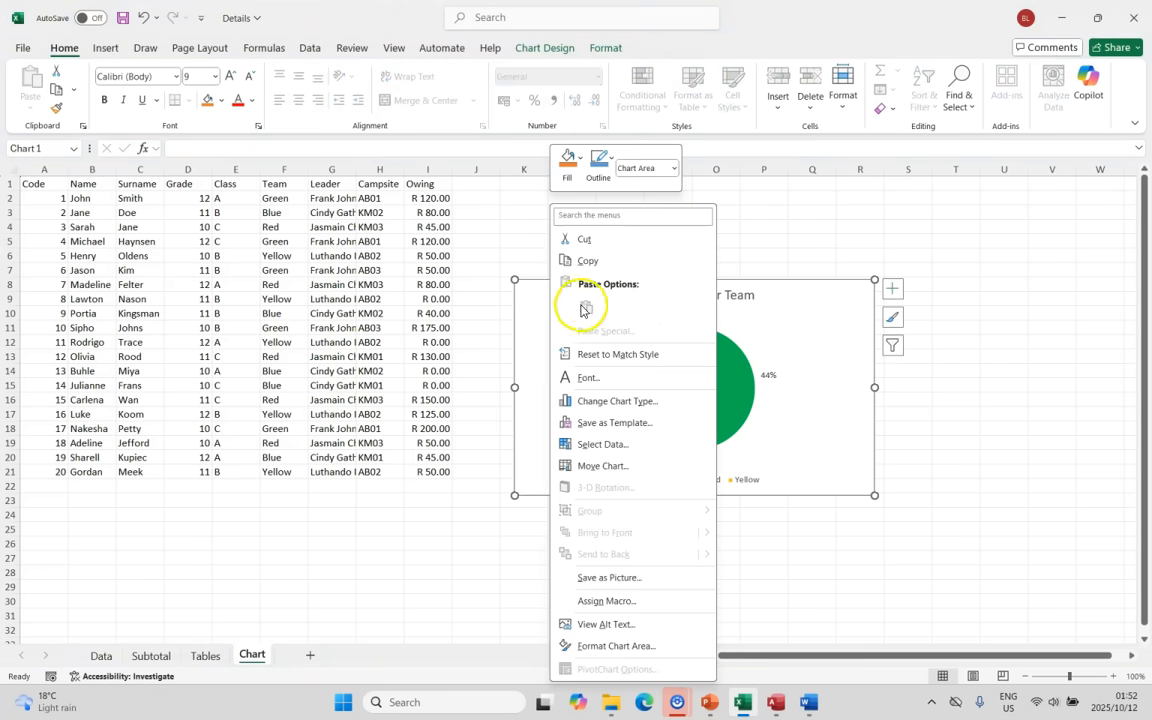
click(587, 261)
mouse_move(810, 702)
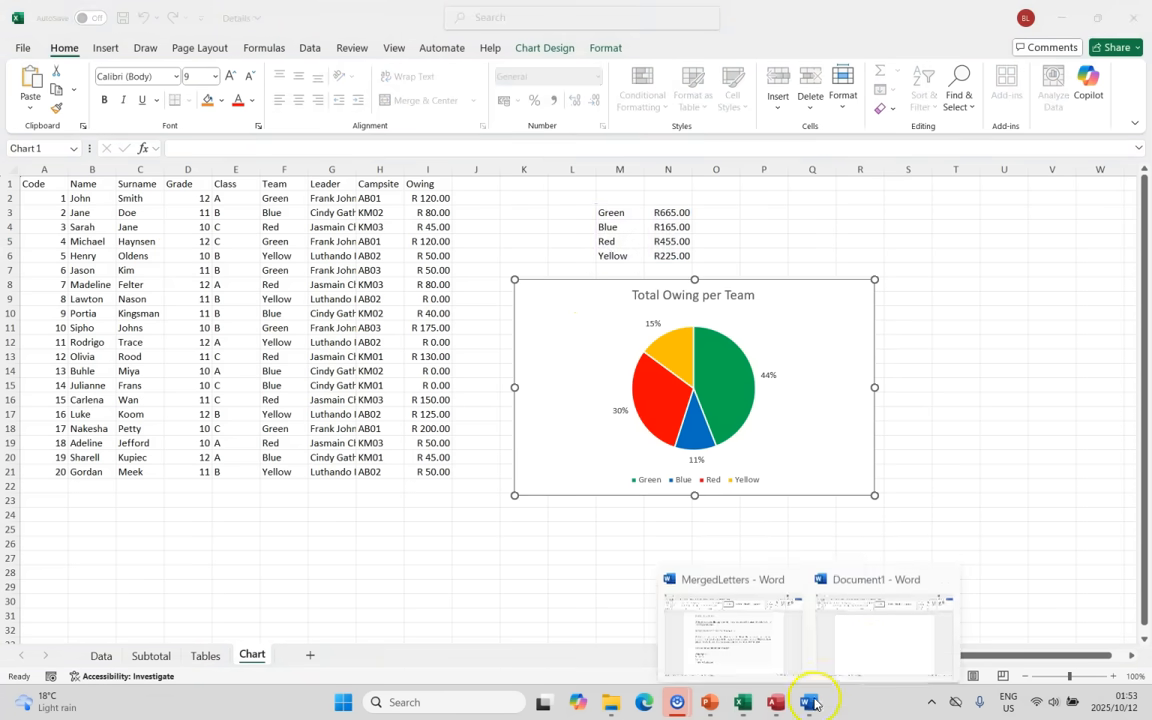
click(874, 640)
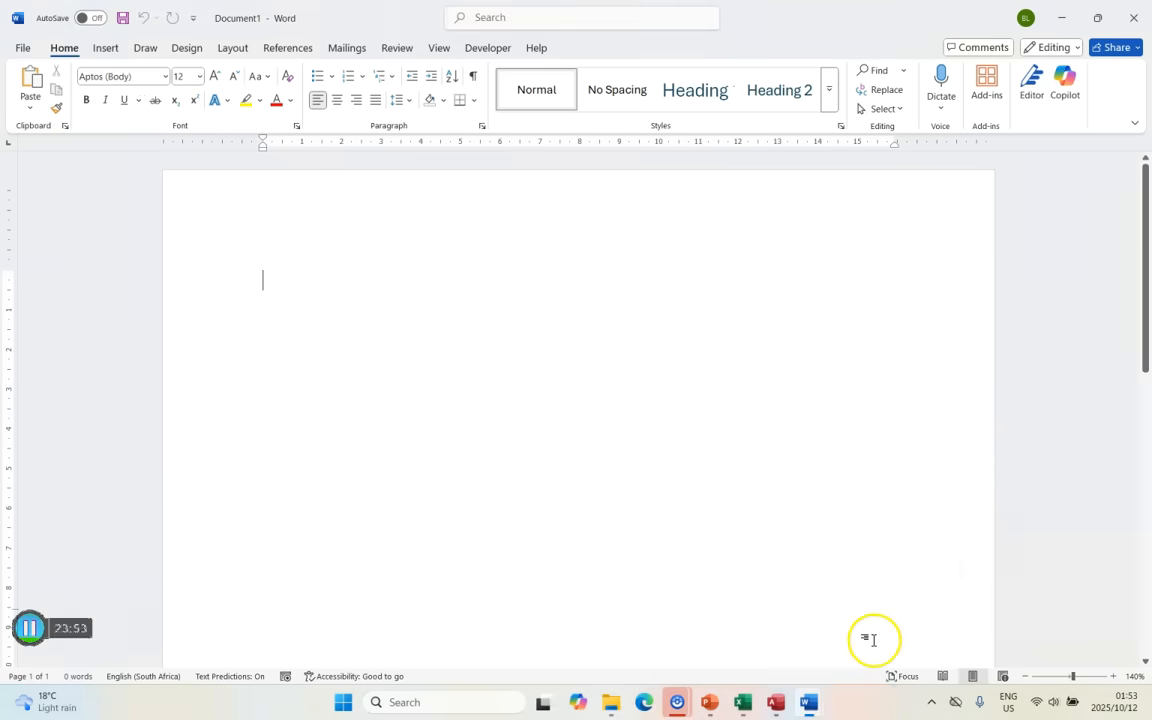
Step: Embed the copied chart in the document as a Microsoft Excel Chart Object with Paste Special
click(30, 107)
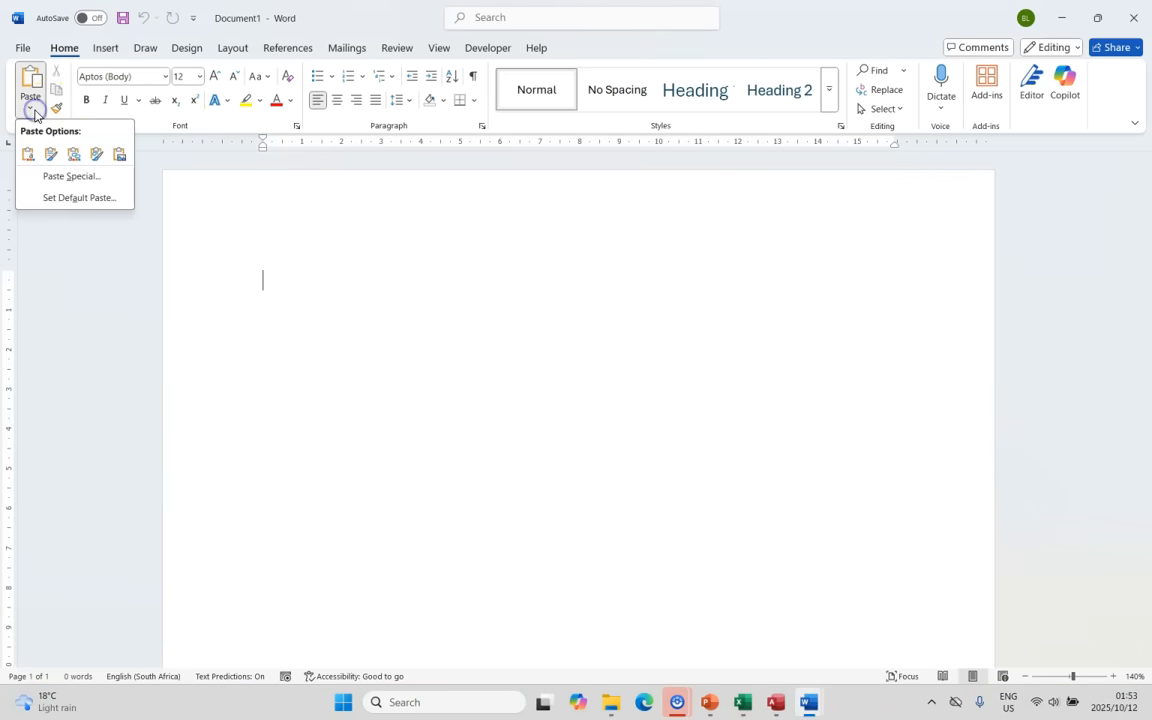
click(89, 179)
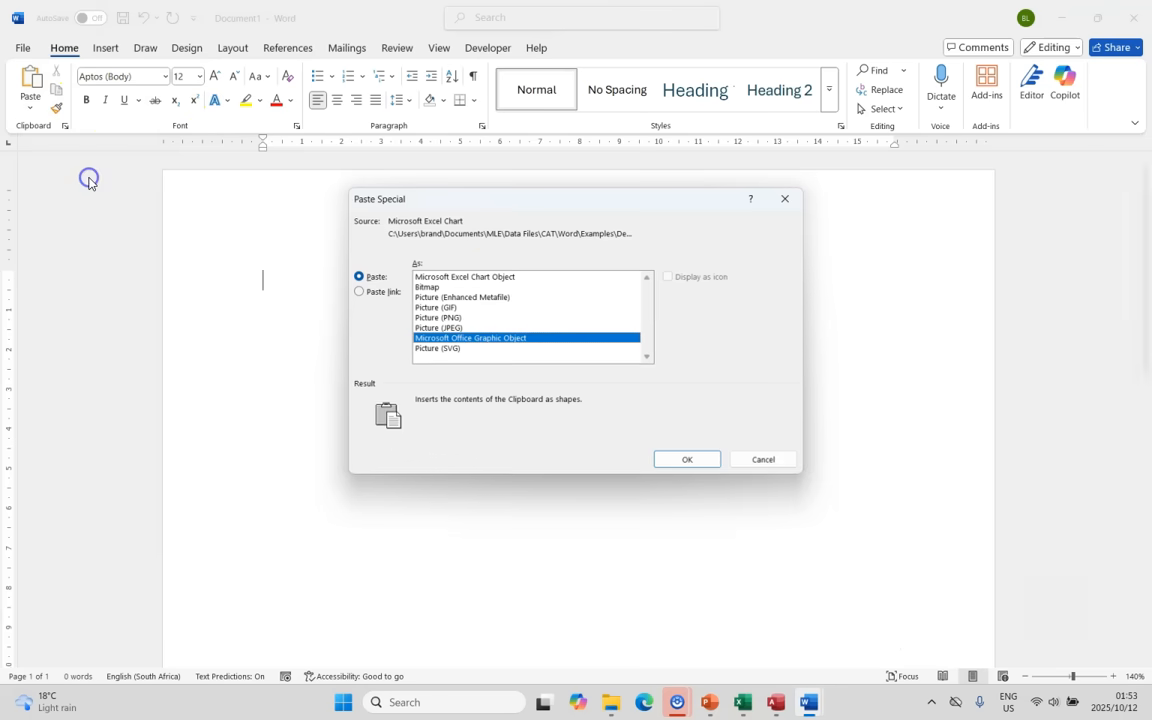
click(482, 279)
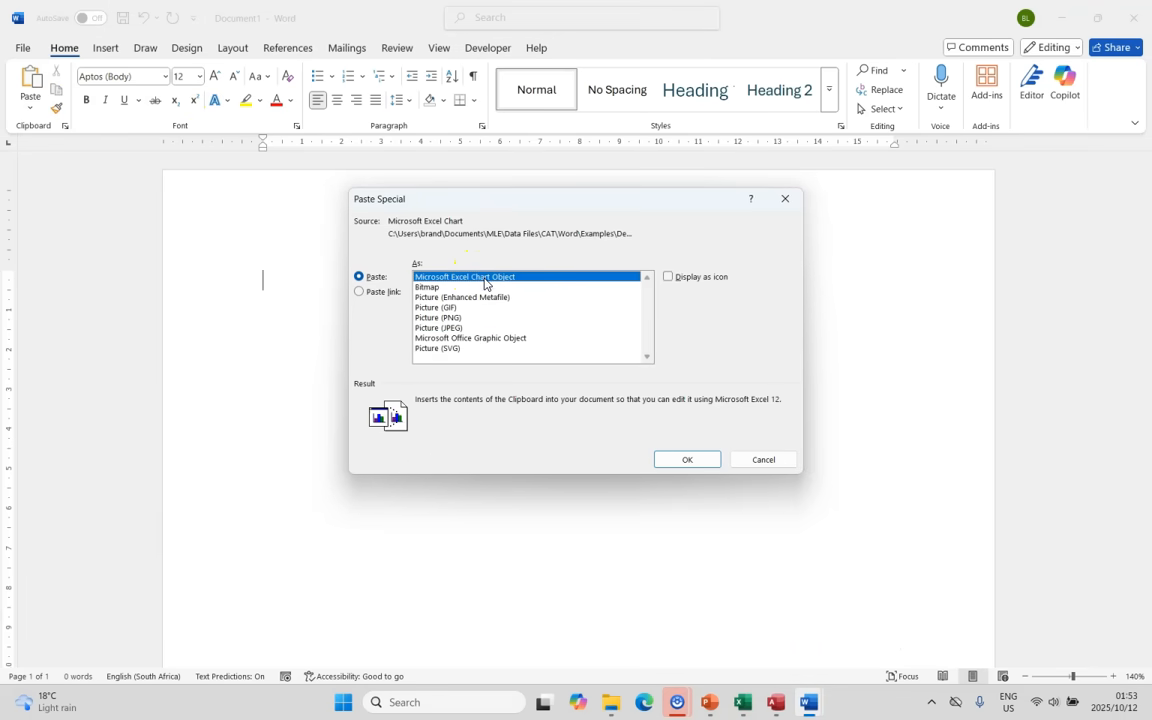
click(700, 462)
Step: Open the embedded chart for in-place editing, leave the editing mode, and remove the chart from the document
double_click(615, 391)
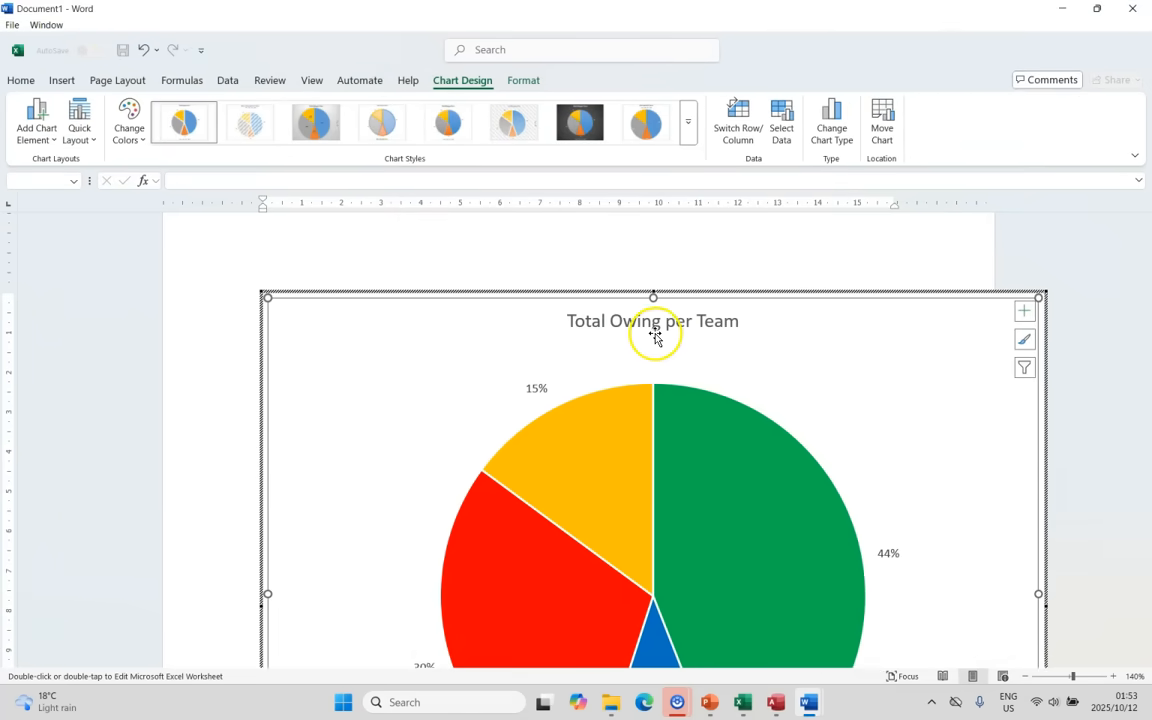
click(708, 246)
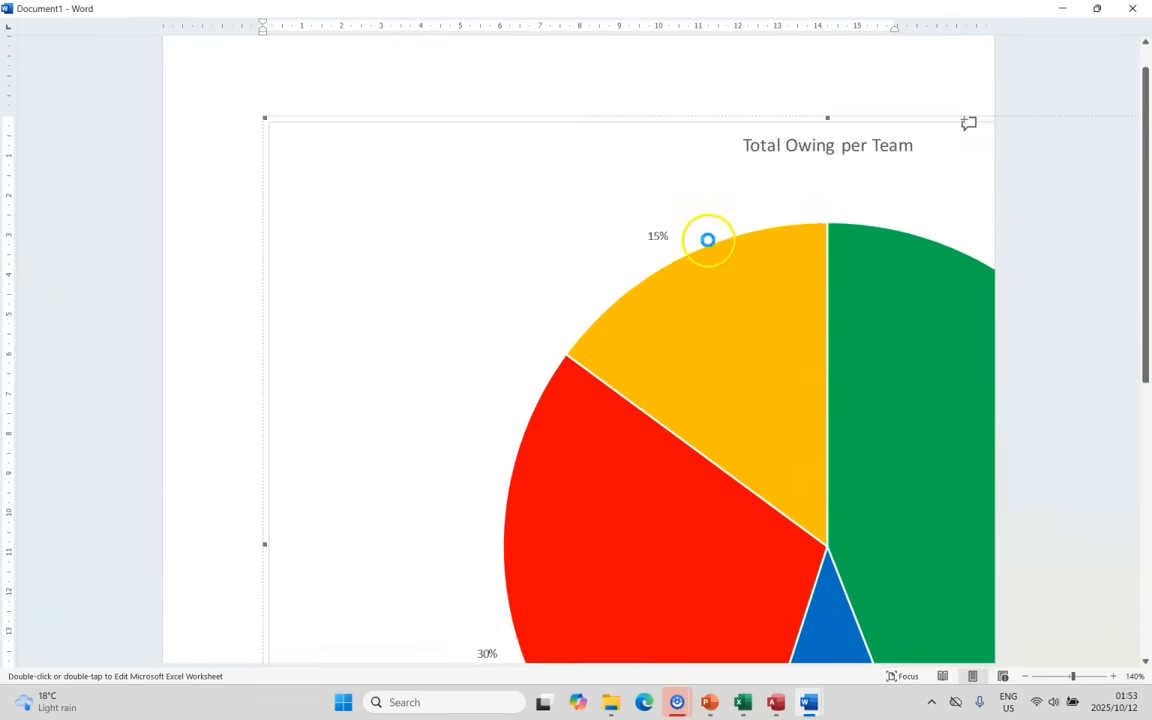
key(ctrl+x)
Step: Paste the copied chart into the Word document as a linked Microsoft Excel Chart Object with Paste Special
click(28, 109)
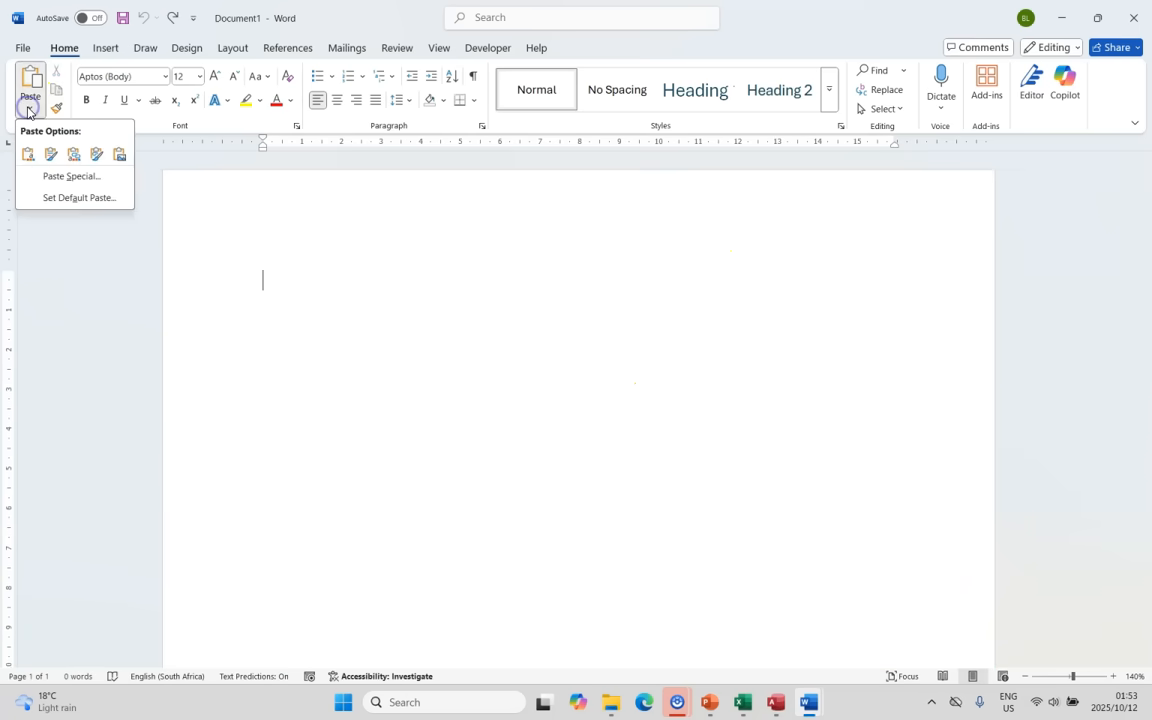
click(62, 176)
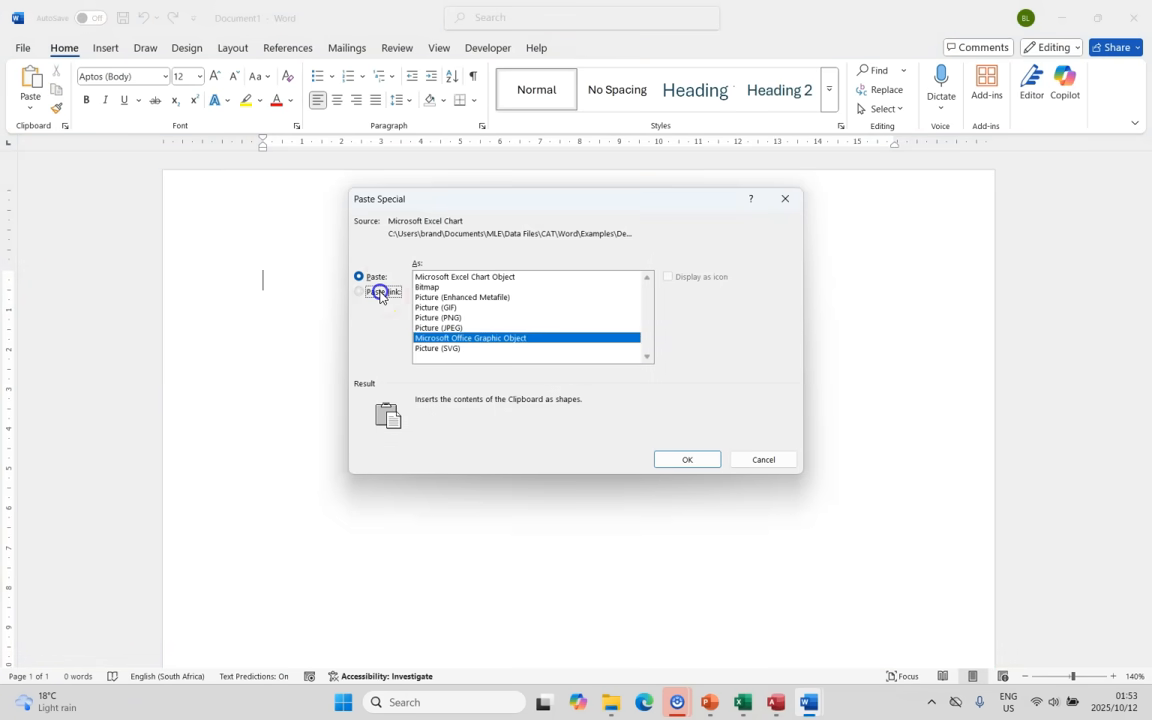
click(381, 293)
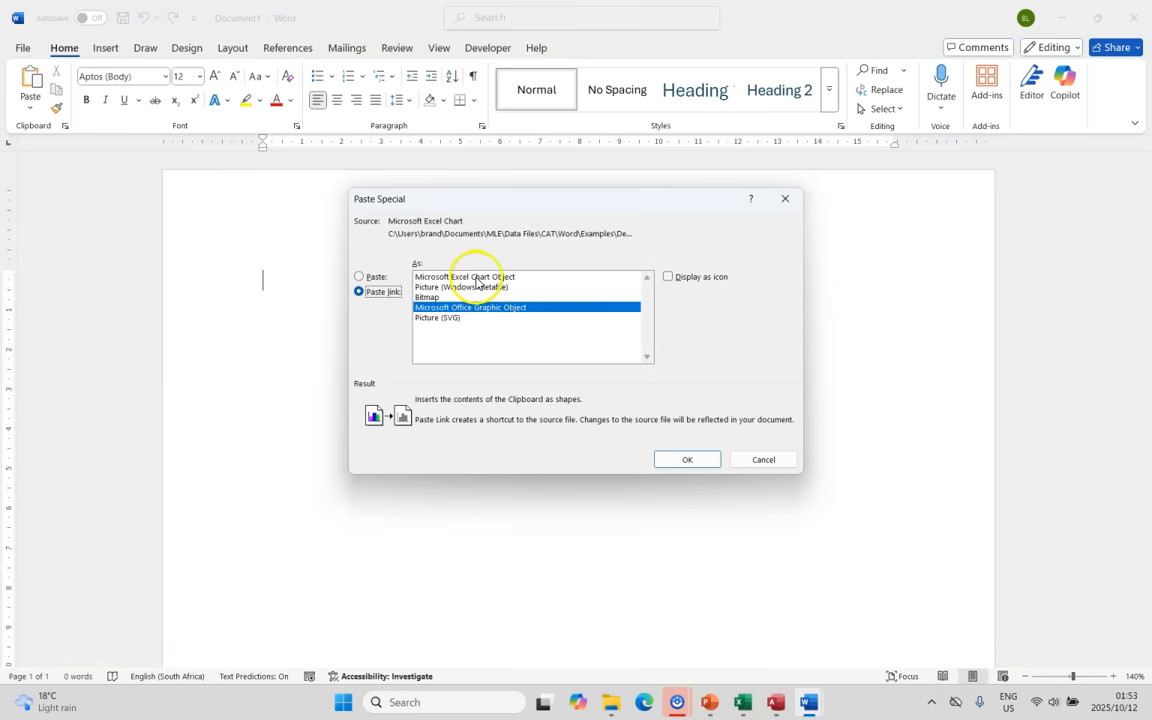
click(476, 277)
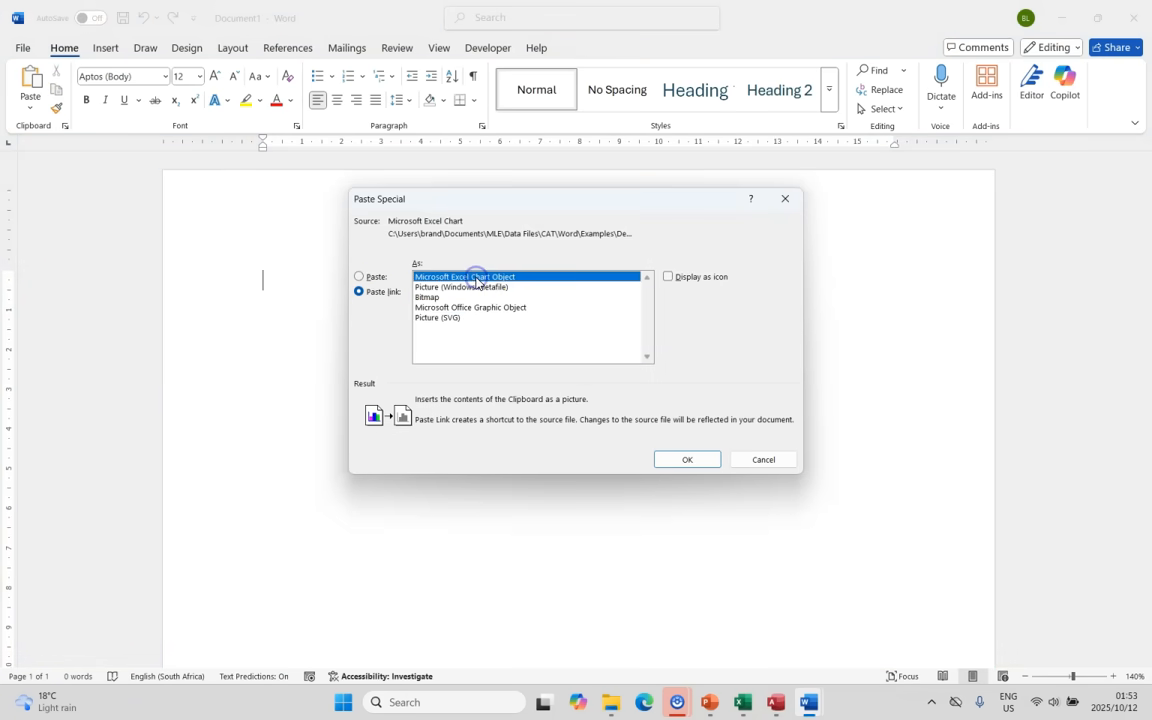
click(668, 278)
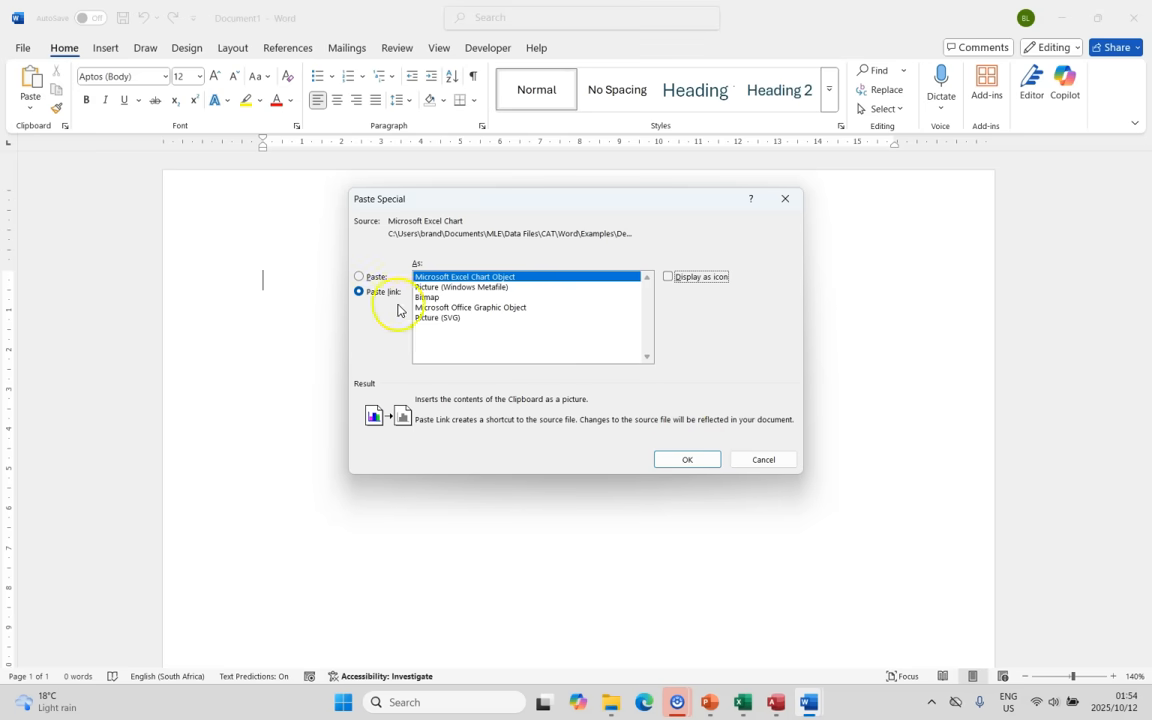
click(689, 460)
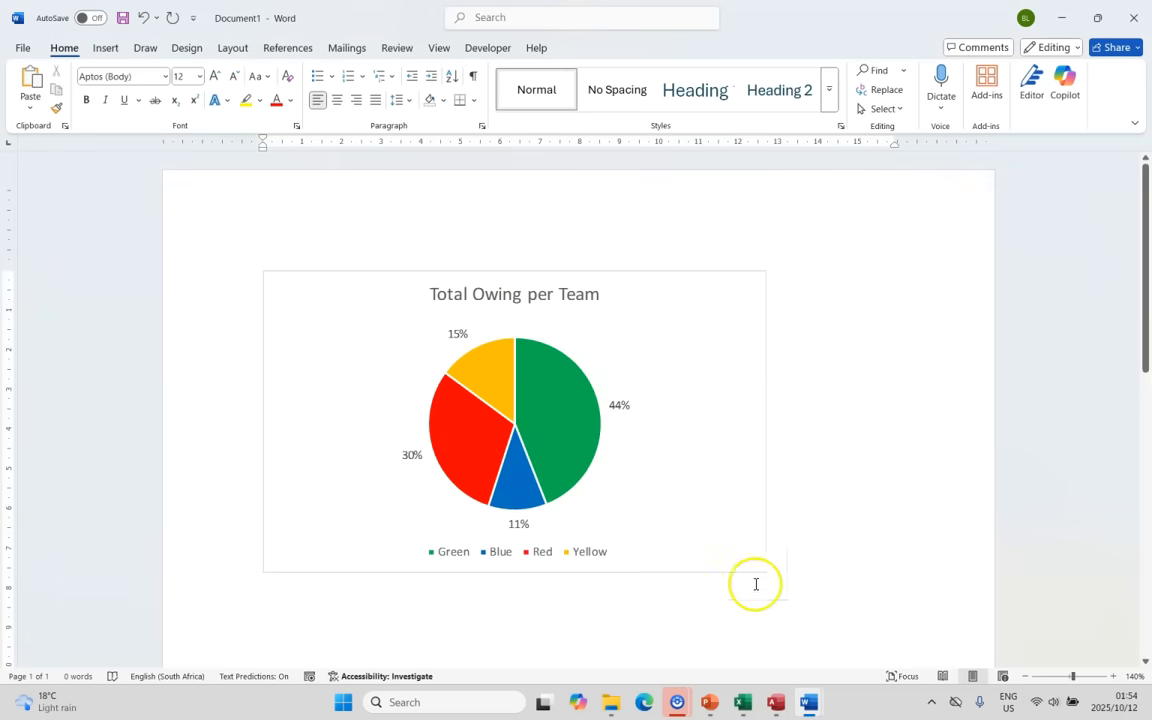
Step: Switch to the Details workbook in Excel and set the Owing amount in cell I3 to 1000
click(742, 702)
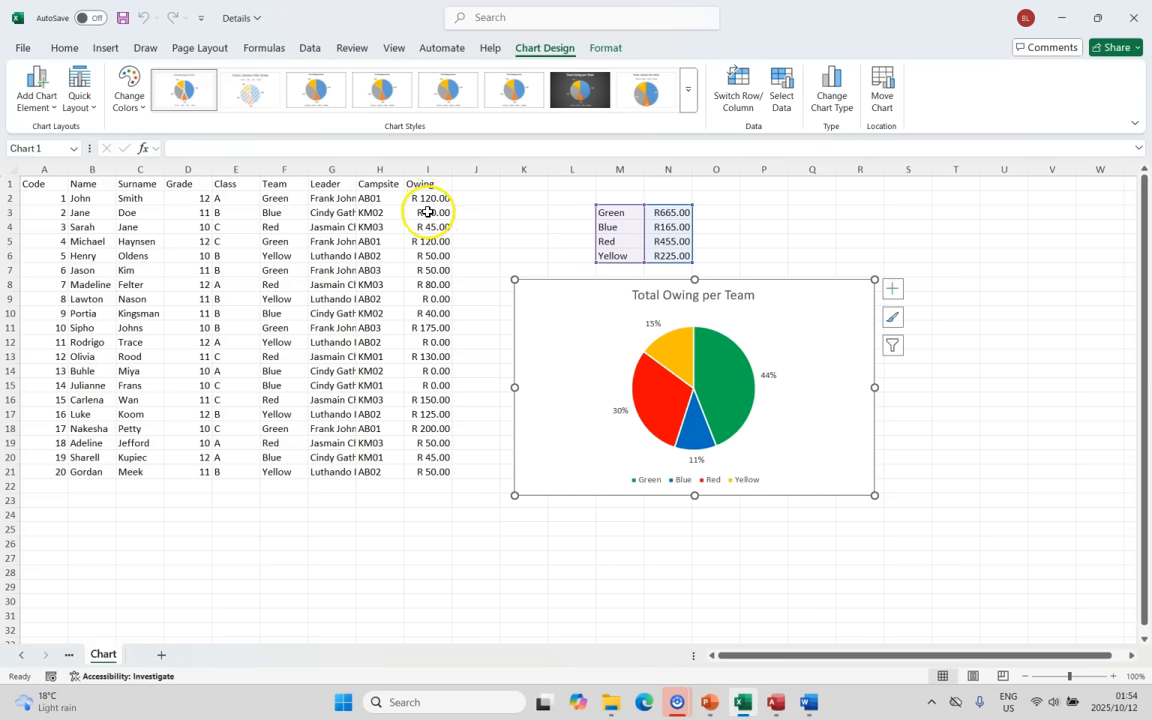
click(429, 212)
text(1 )
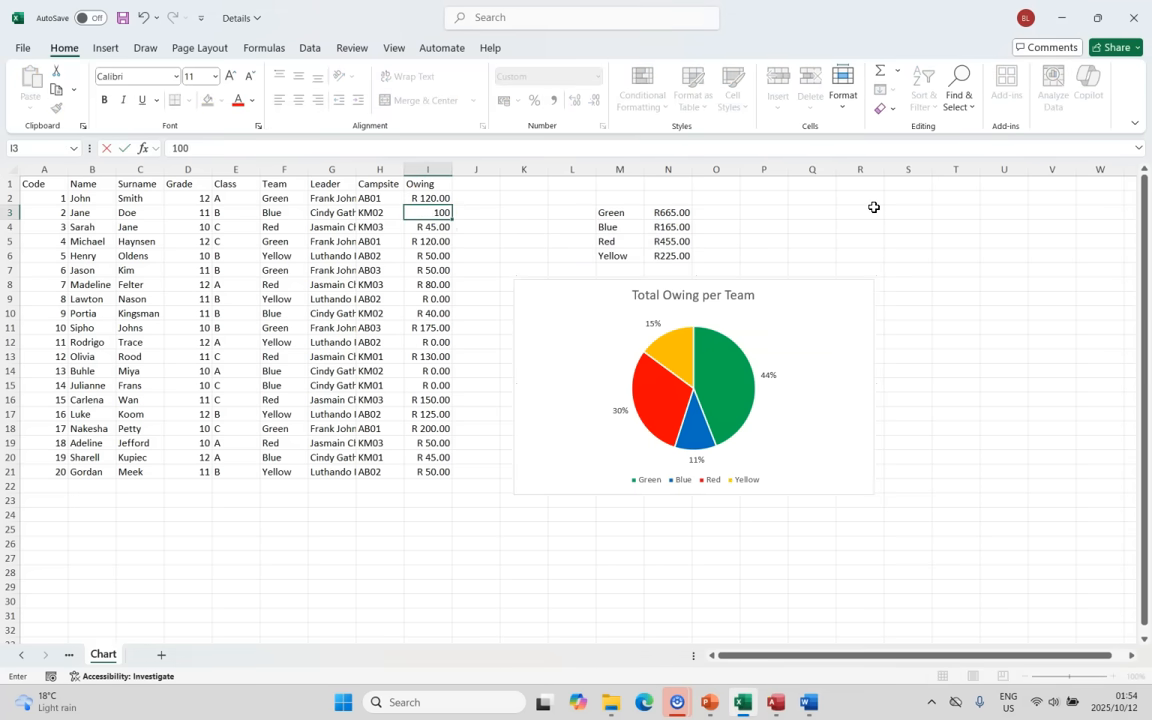
text(000)
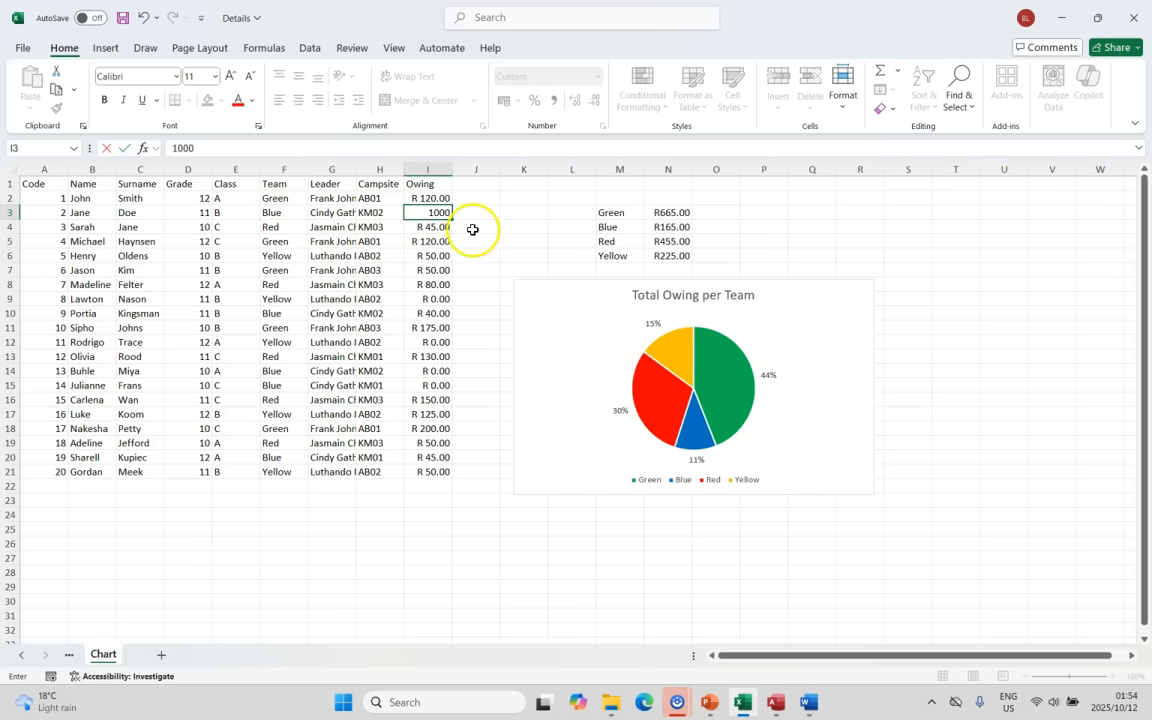
click(478, 227)
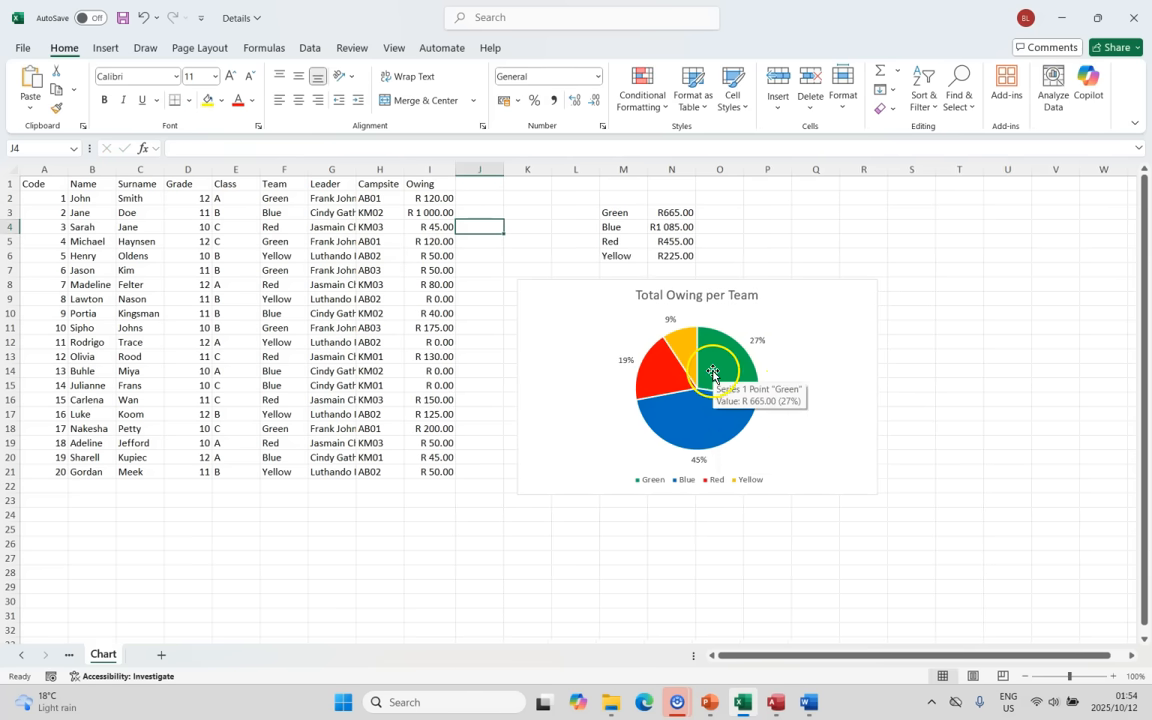
Step: Return to Document1 in Word to check the linked chart against the workbook and view its link commands
click(808, 703)
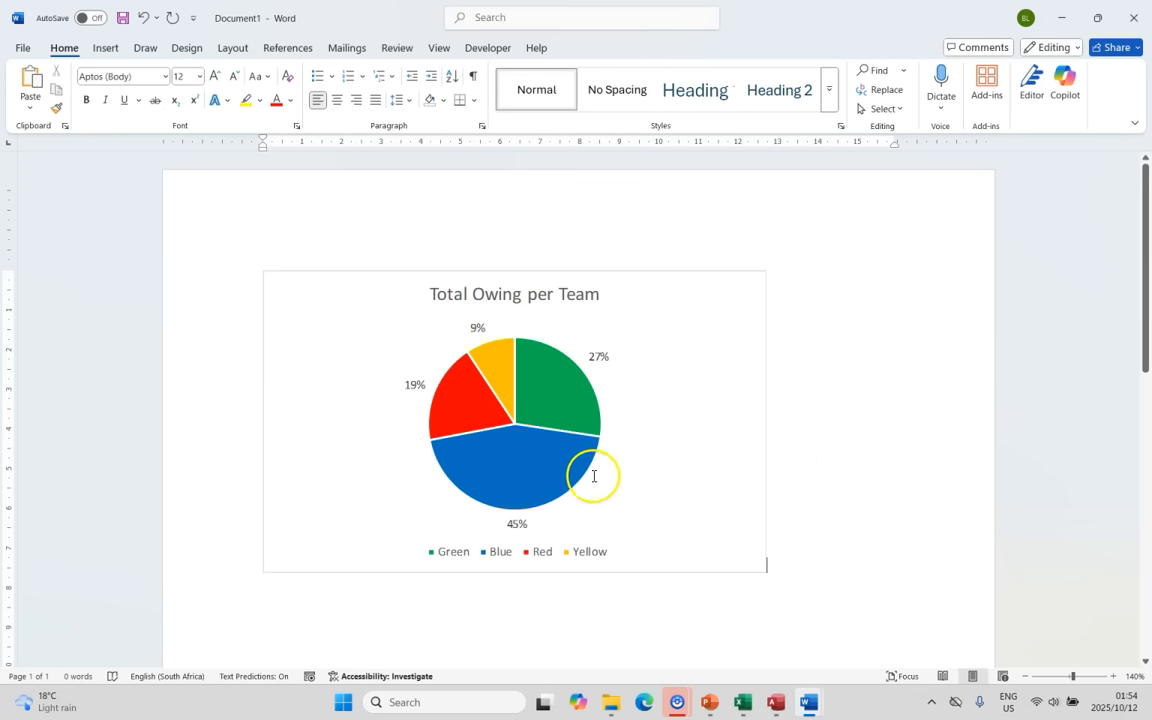
right_click(625, 272)
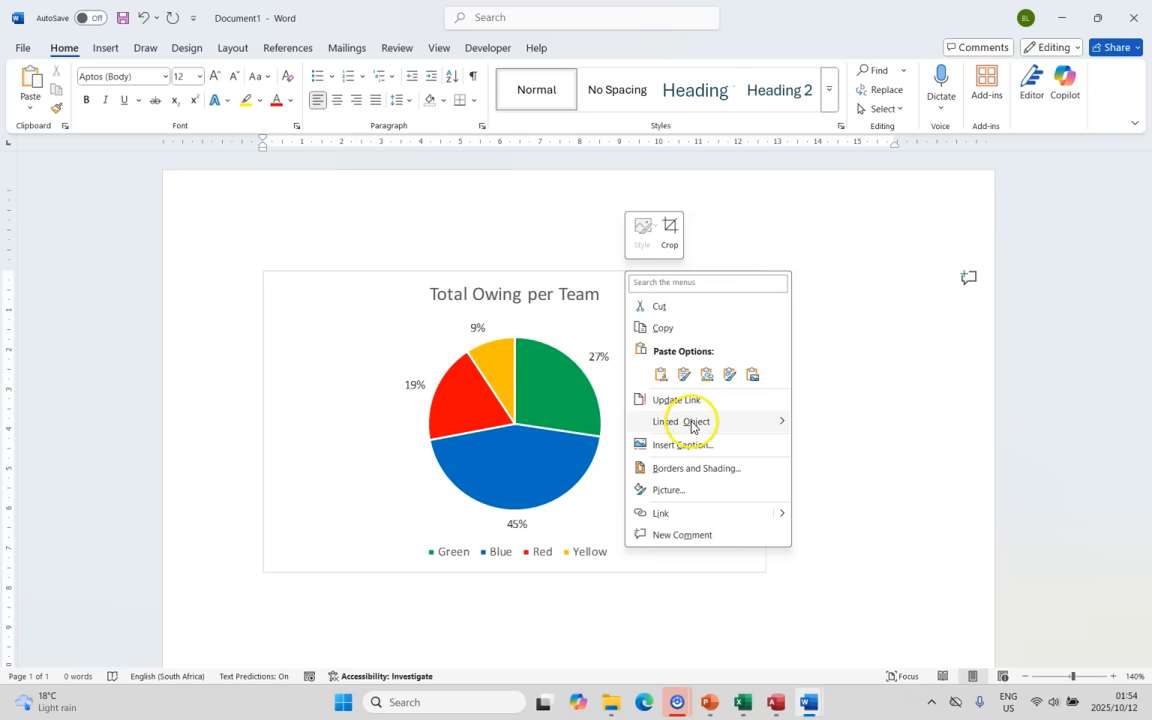
mouse_move(692, 426)
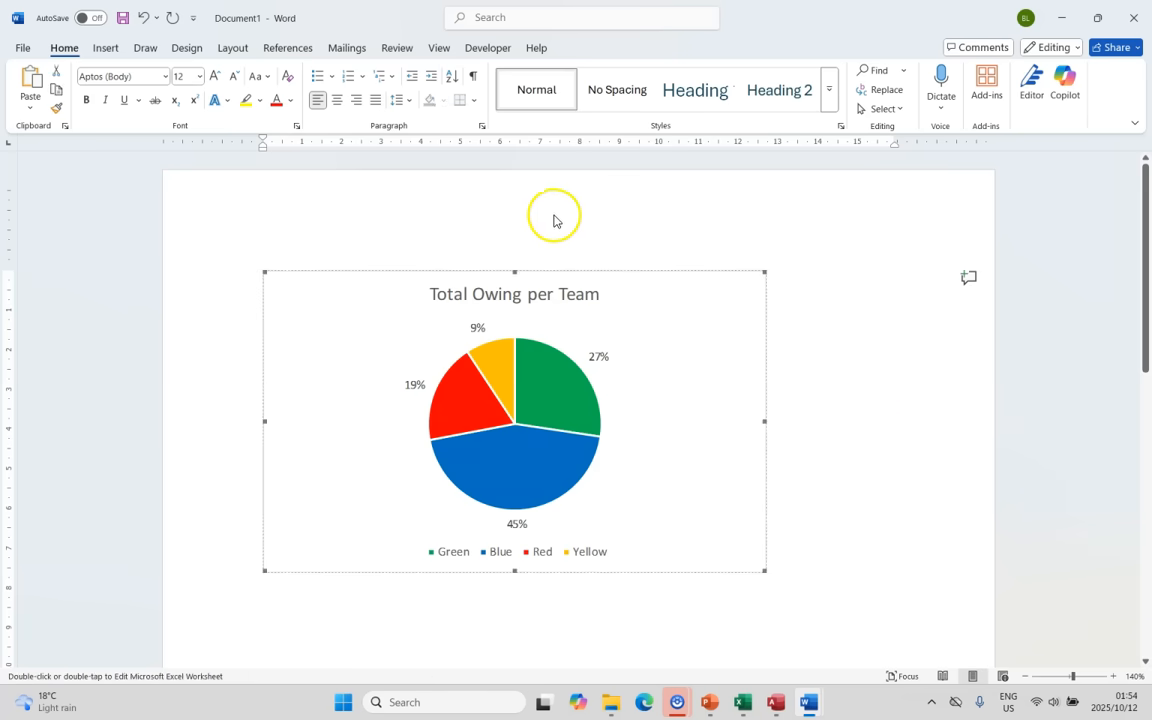
click(865, 406)
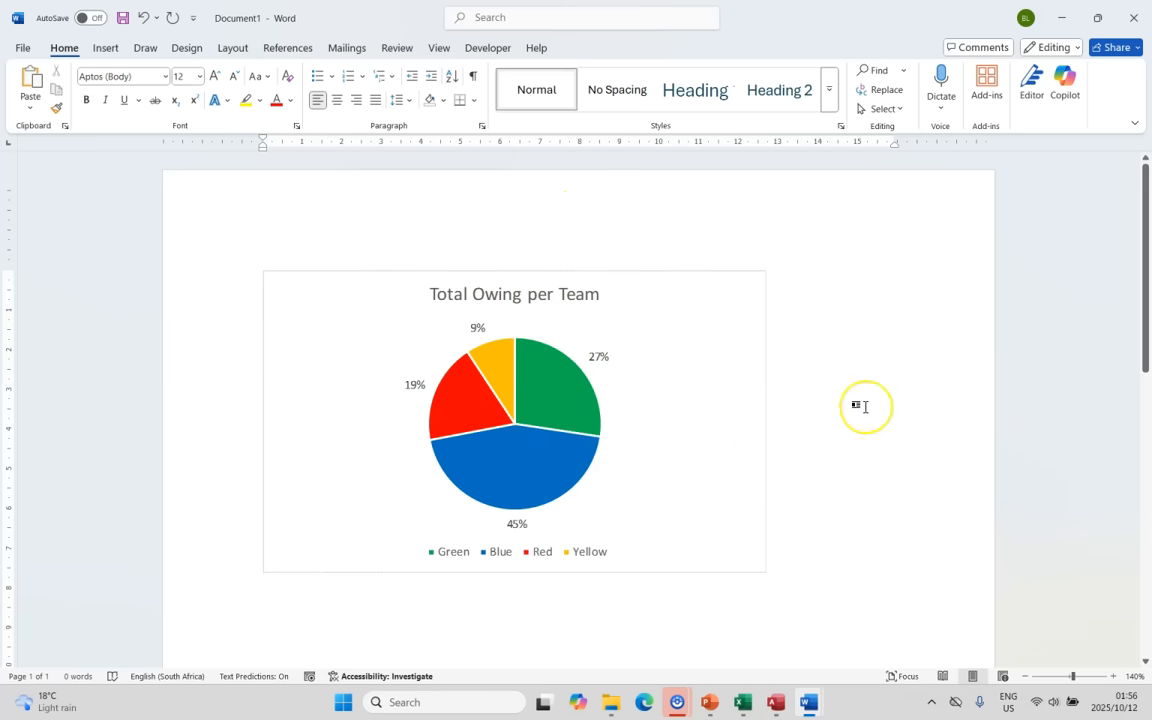